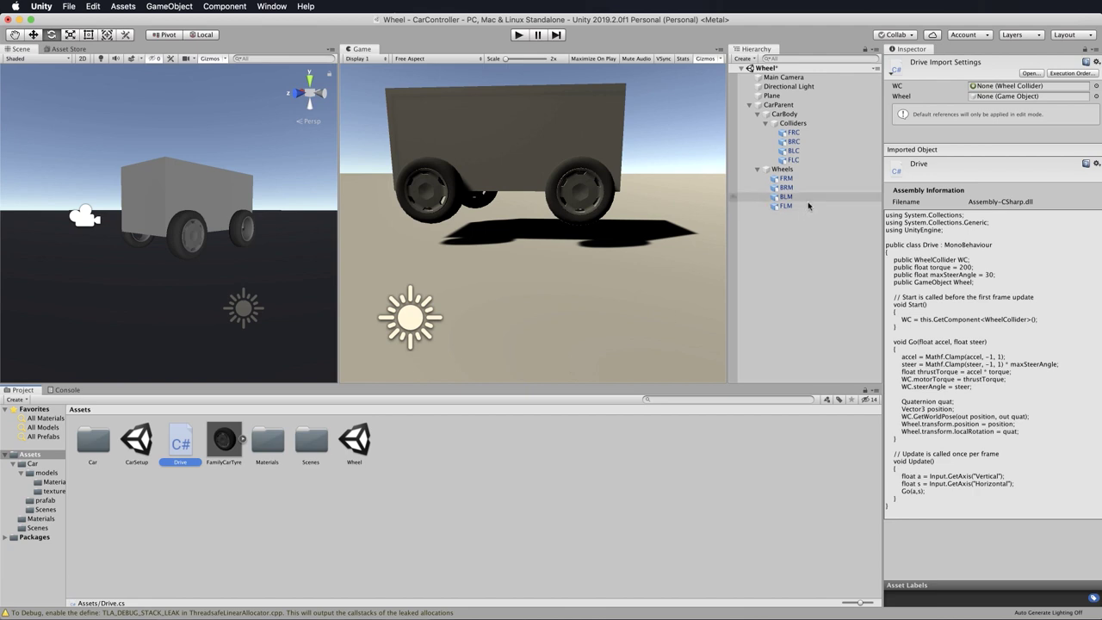
- Remove the Drive script component from the four wheel colliders FRC, BRC, BLC and FLC together
{"action": "left_click", "coordinate": [794, 134]}
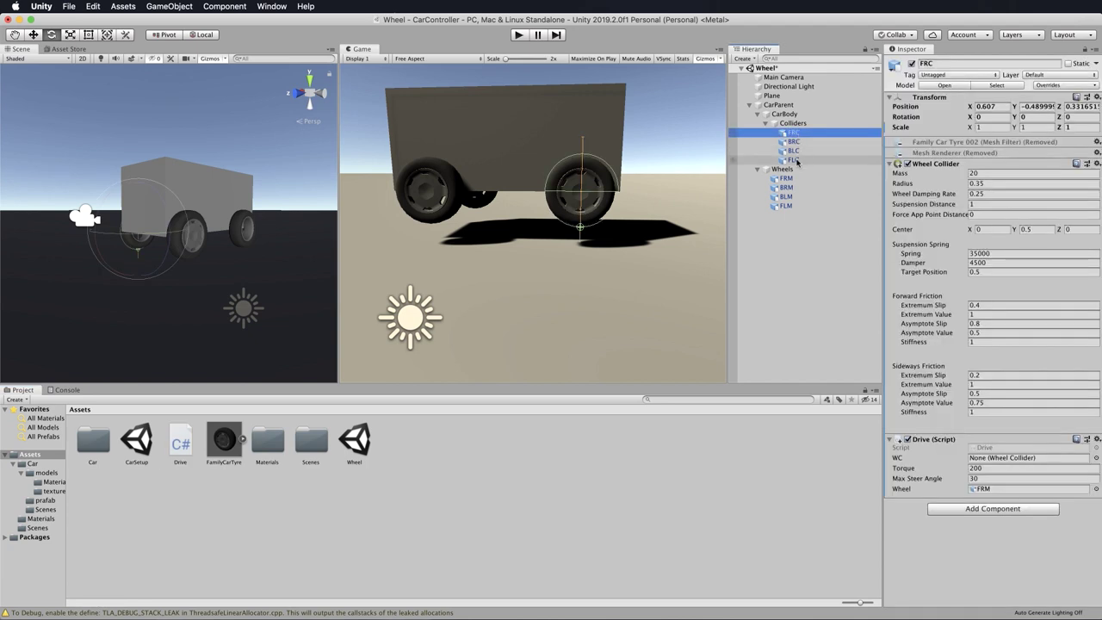
{"action": "left_click", "coordinate": [793, 160], "text": "shift"}
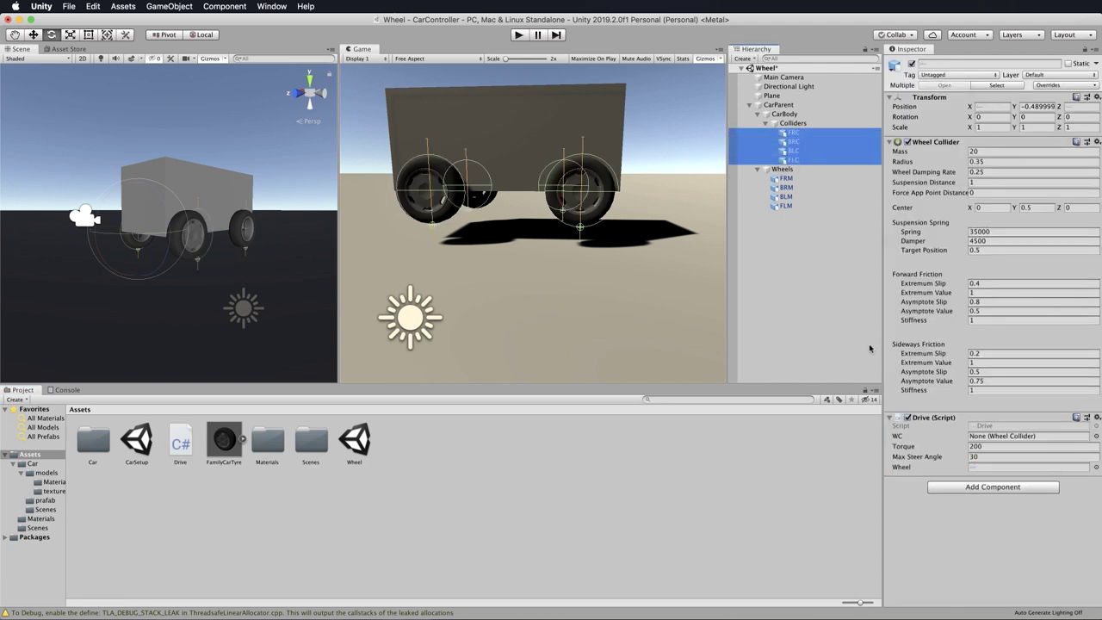
{"action": "left_click", "coordinate": [1097, 418]}
{"action": "left_click", "coordinate": [1097, 445]}
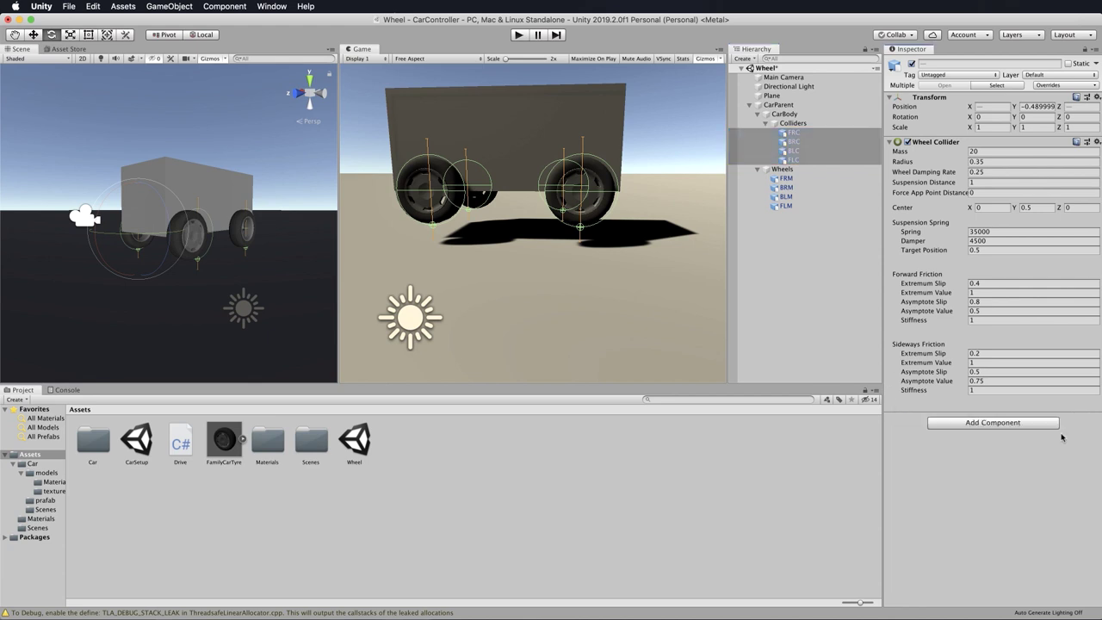
- Check the components of wheel meshes FRM, BRM, BLM and FLM, and attach the Drive script to CarParent
{"action": "left_click", "coordinate": [785, 179]}
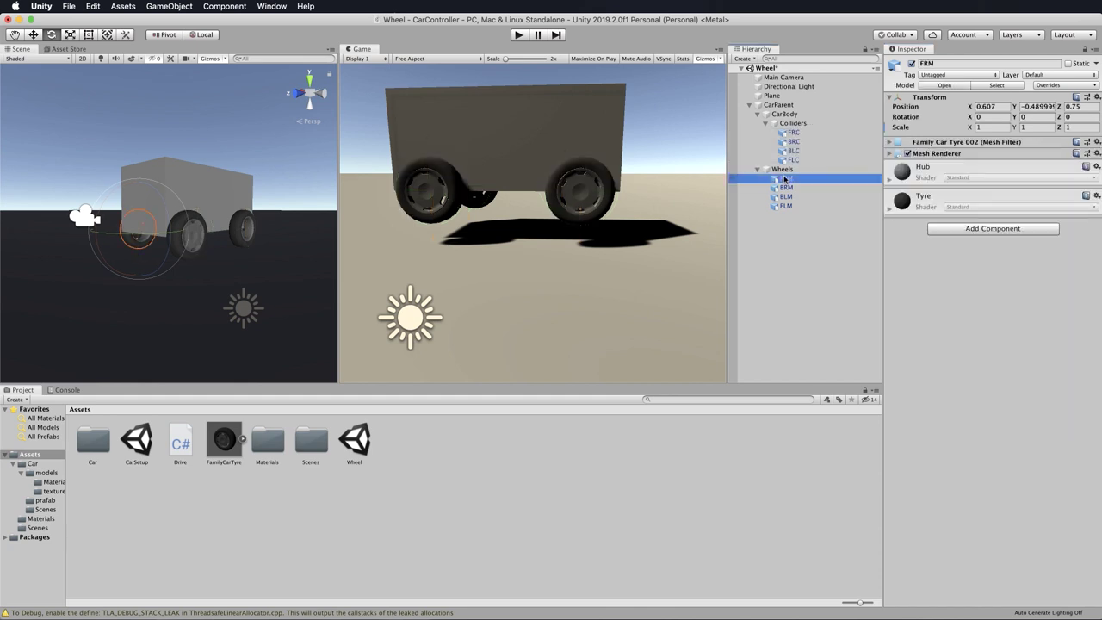
{"action": "left_click", "coordinate": [786, 187]}
{"action": "left_click", "coordinate": [788, 197]}
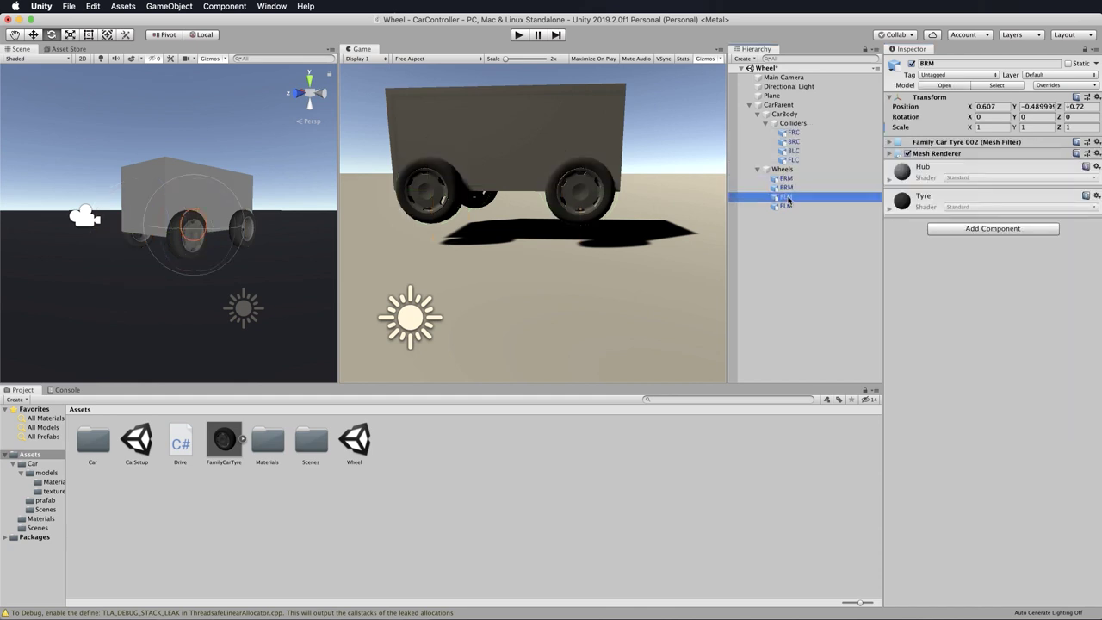
{"action": "left_click", "coordinate": [786, 205]}
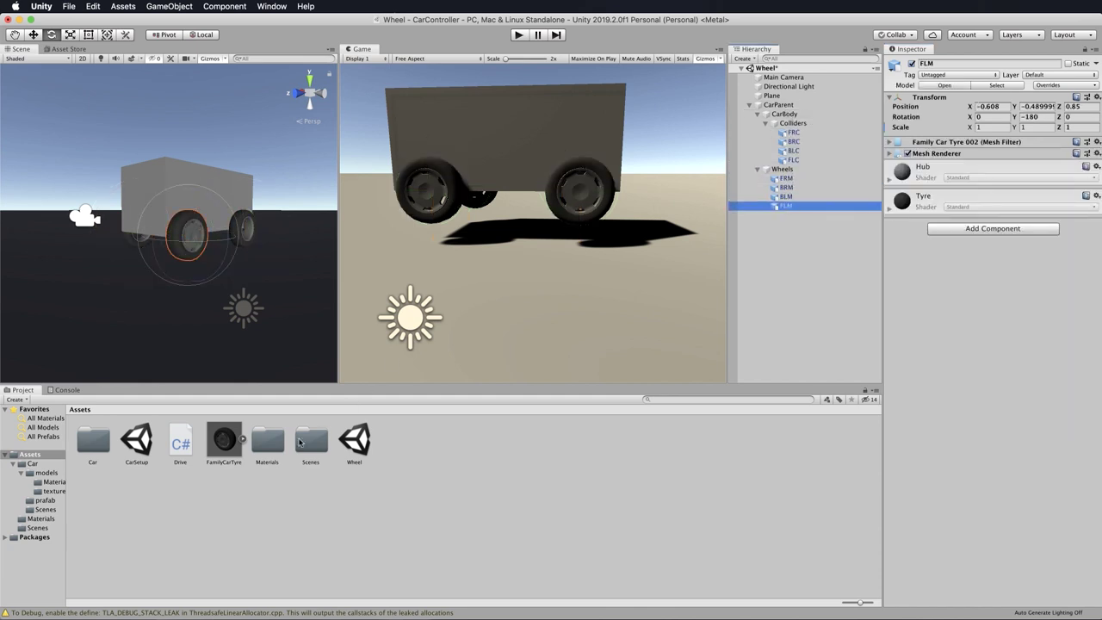
{"action": "left_click", "coordinate": [201, 505]}
{"action": "left_click_drag", "start_coordinate": [181, 446], "coordinate": [780, 105]}
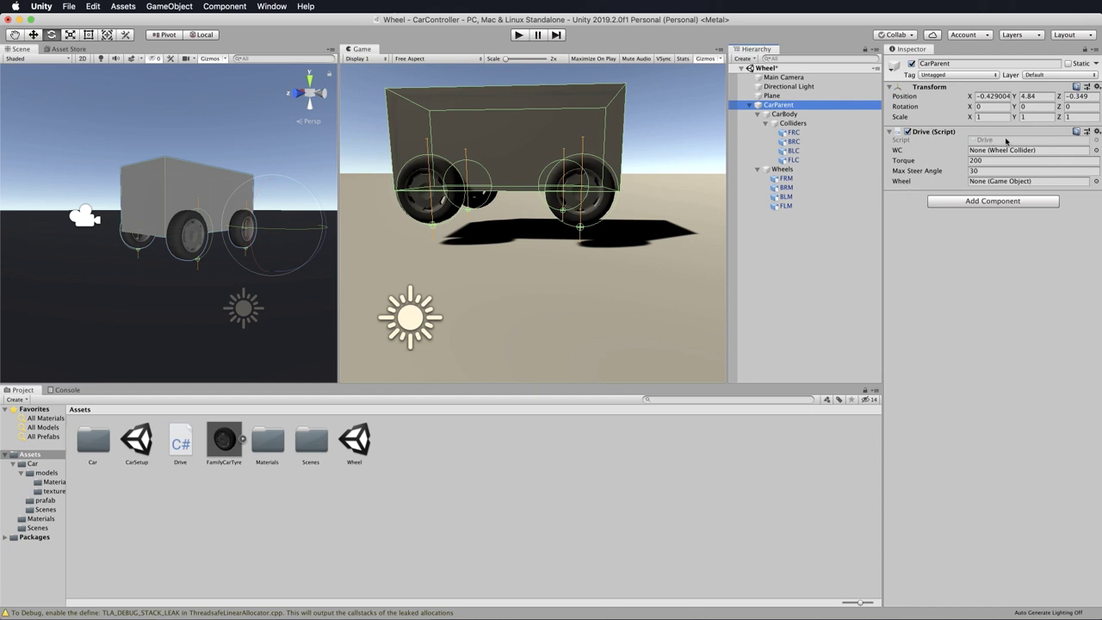
- Open the Drive script in Visual Studio and make the WC field a WheelCollider[] array
{"action": "left_click", "coordinate": [179, 444]}
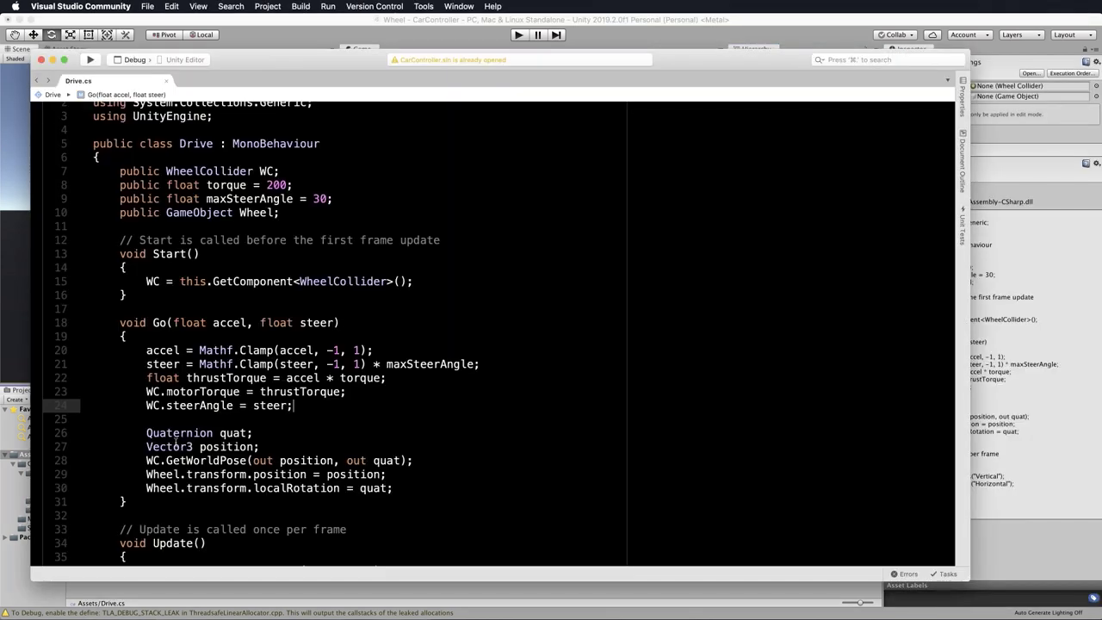
{"action": "left_click", "coordinate": [255, 171]}
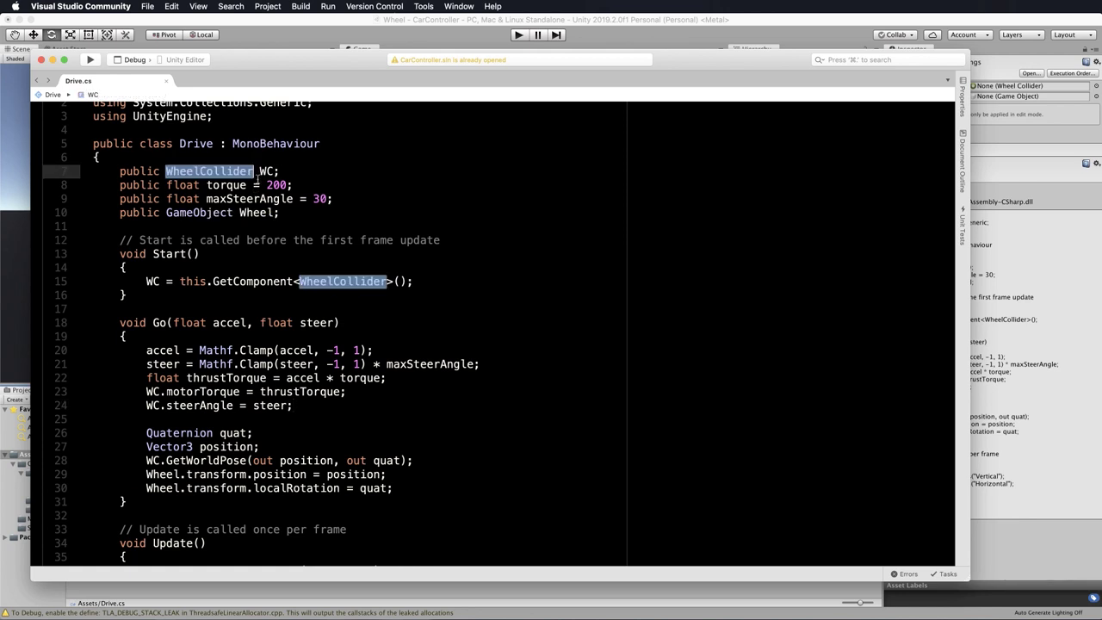
{"action": "type", "text": "[]"}
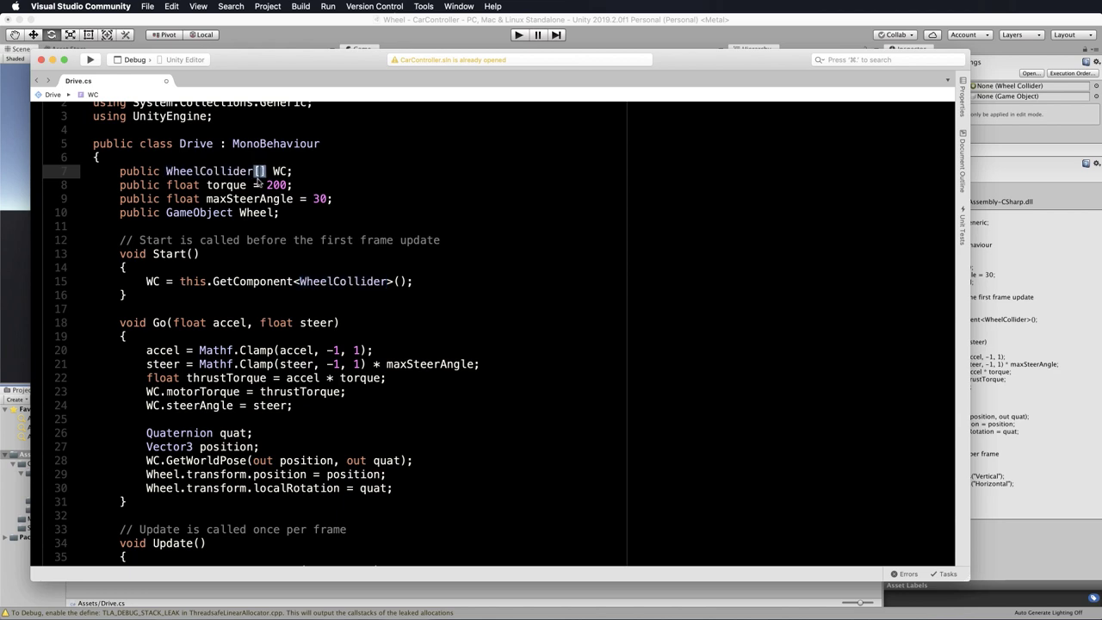
- Declare a public GameObject[] array named Wheels below the WheelCollider array, and rename the collider array to WCs
{"action": "left_click", "coordinate": [309, 168]}
{"action": "key", "text": "Return"}
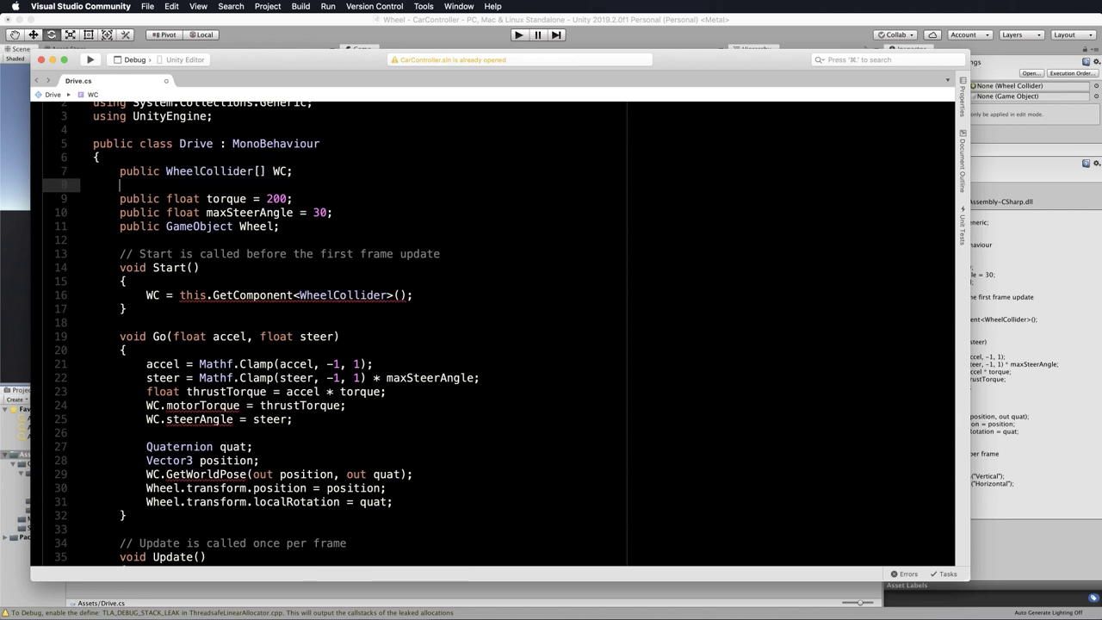
{"action": "type", "text": "public"}
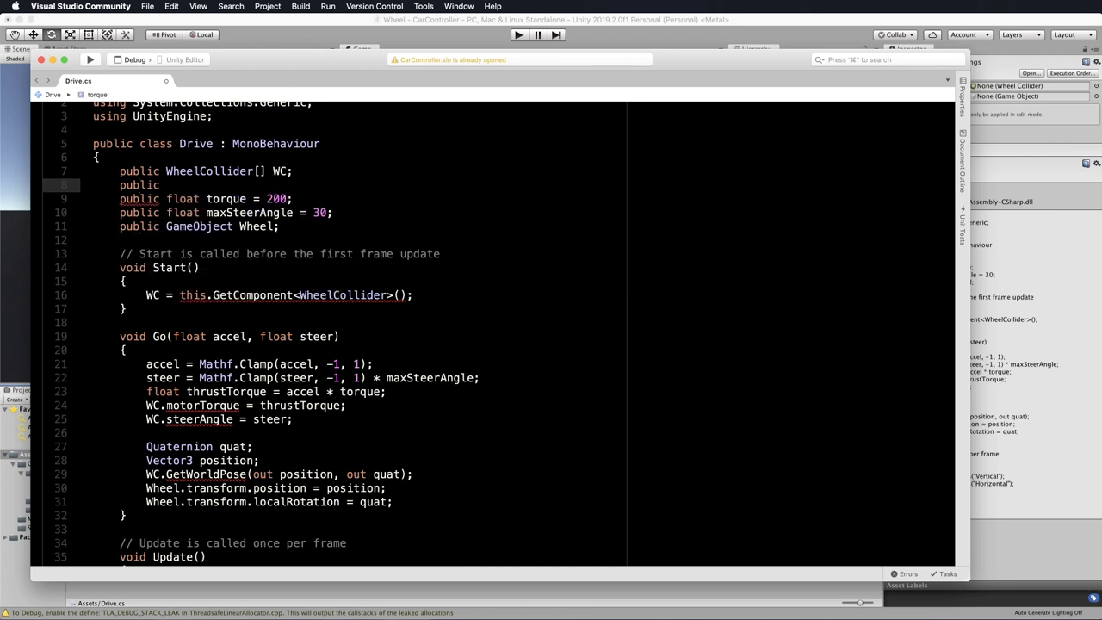
{"action": "type", "text": " GameObject[] W"}
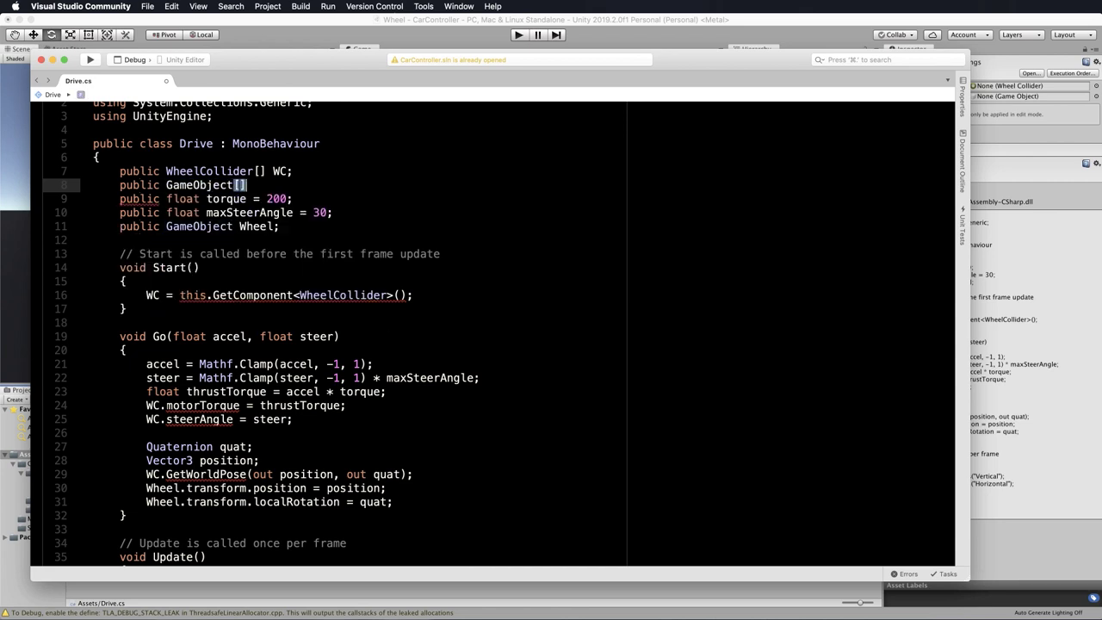
{"action": "type", "text": "heel"}
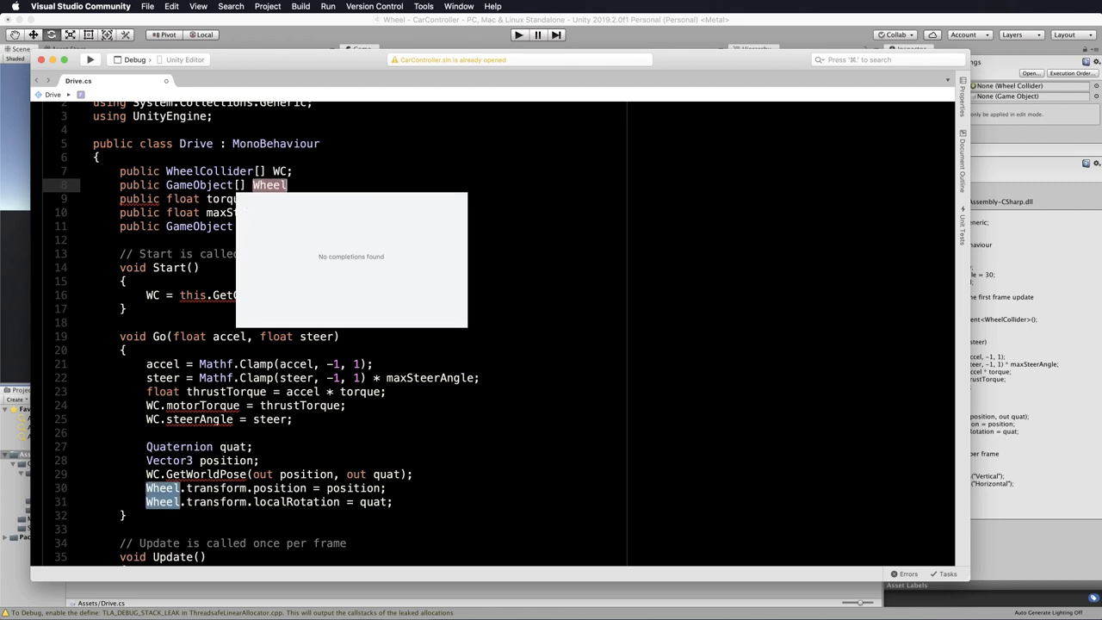
{"action": "type", "text": "s;"}
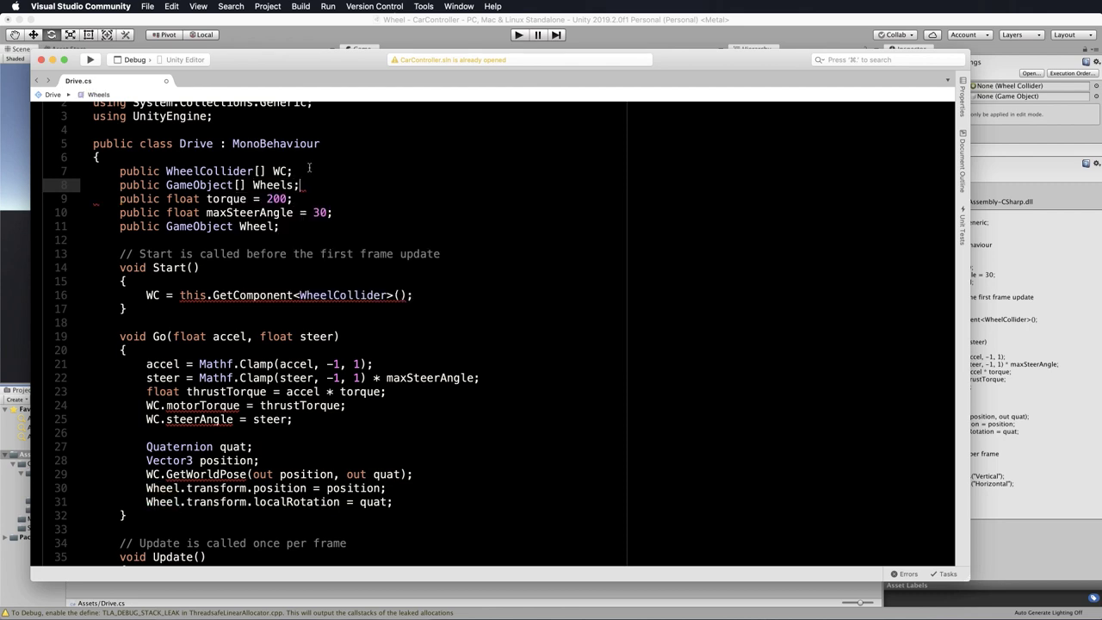
{"action": "left_click", "coordinate": [293, 171]}
{"action": "type", "text": "s"}
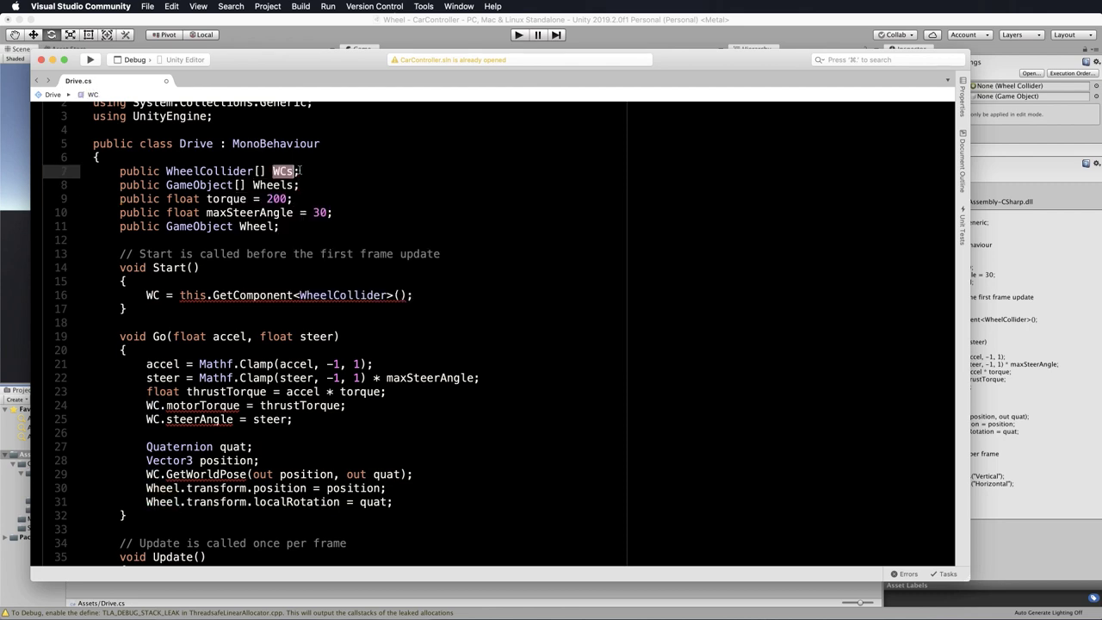
- Delete the single GameObject Wheel declaration and the WC GetComponent assignment inside Start()
{"action": "left_click_drag", "start_coordinate": [281, 226], "coordinate": [75, 228]}
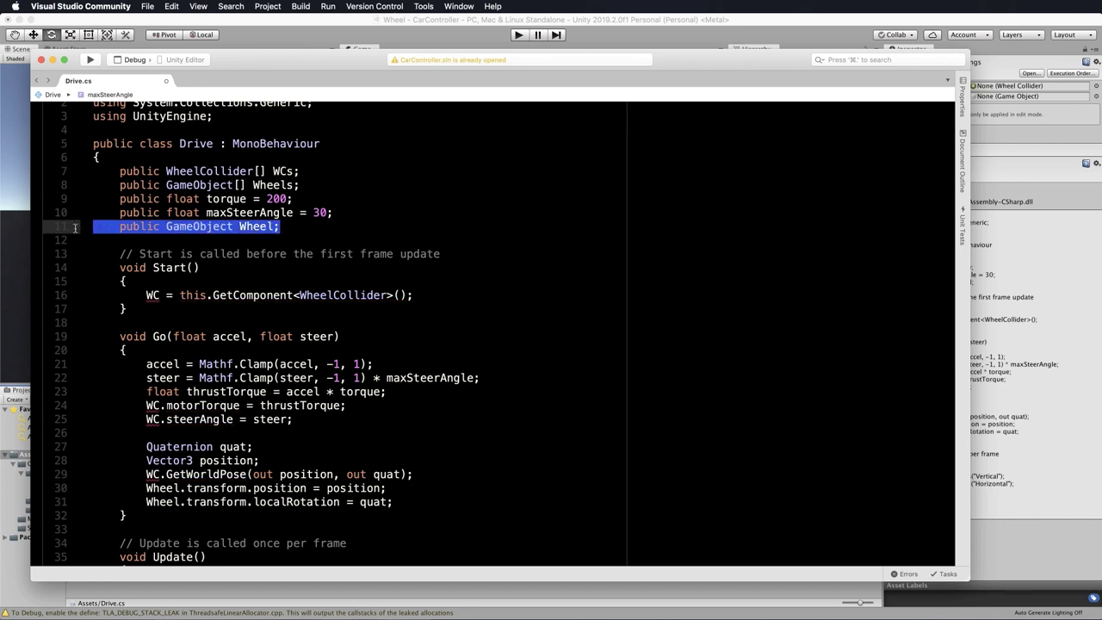
{"action": "key", "text": "BackSpace"}
{"action": "key", "text": "BackSpace"}
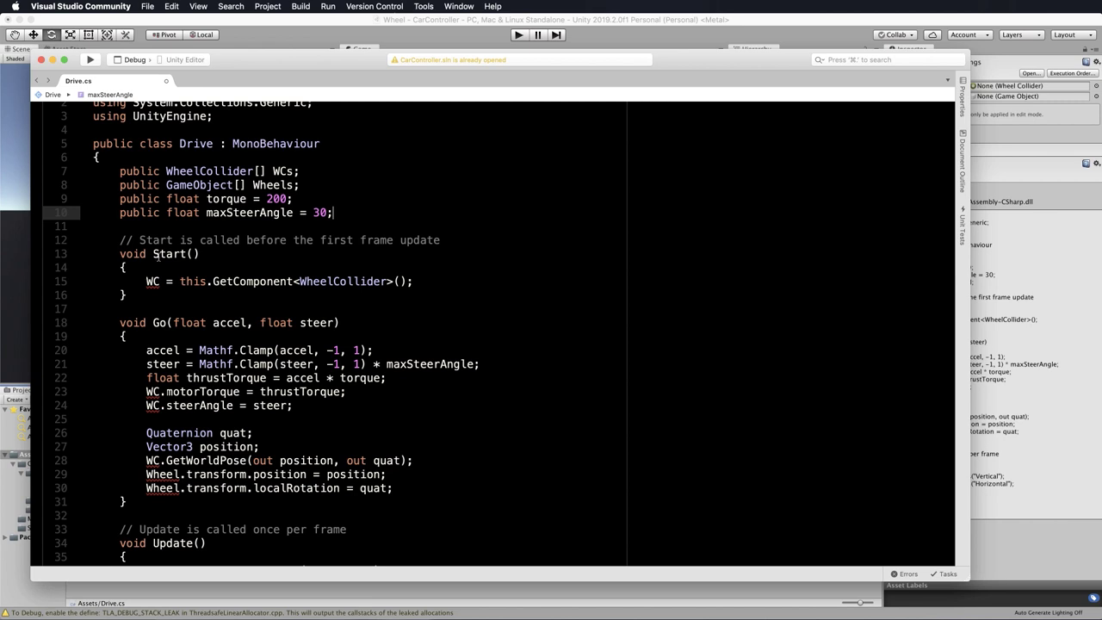
{"action": "left_click_drag", "start_coordinate": [427, 284], "coordinate": [63, 282]}
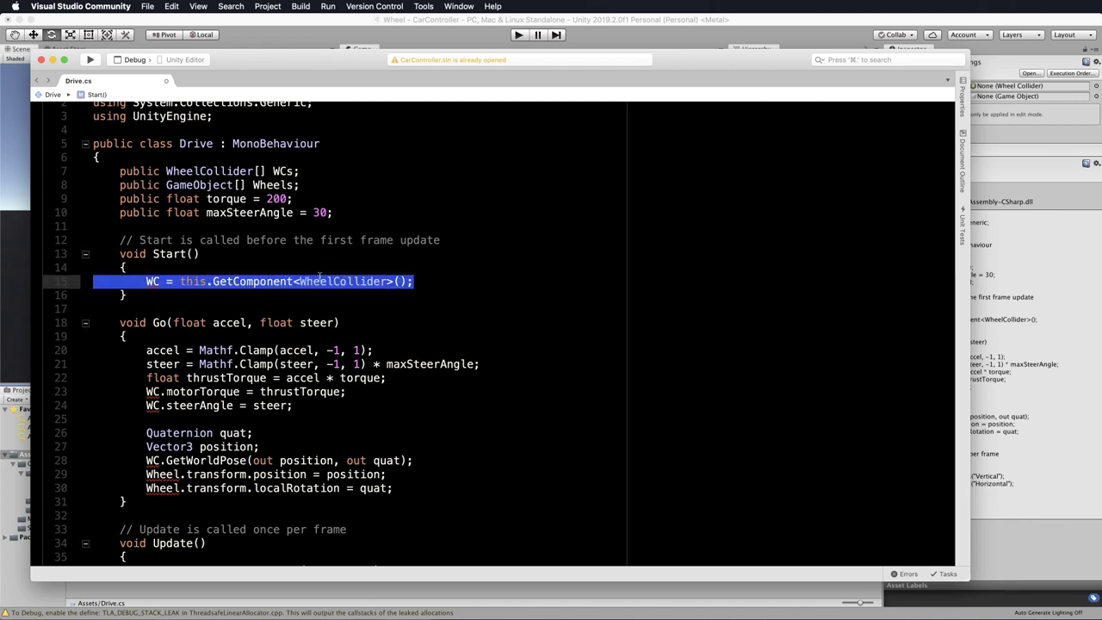
{"action": "key", "text": "BackSpace"}
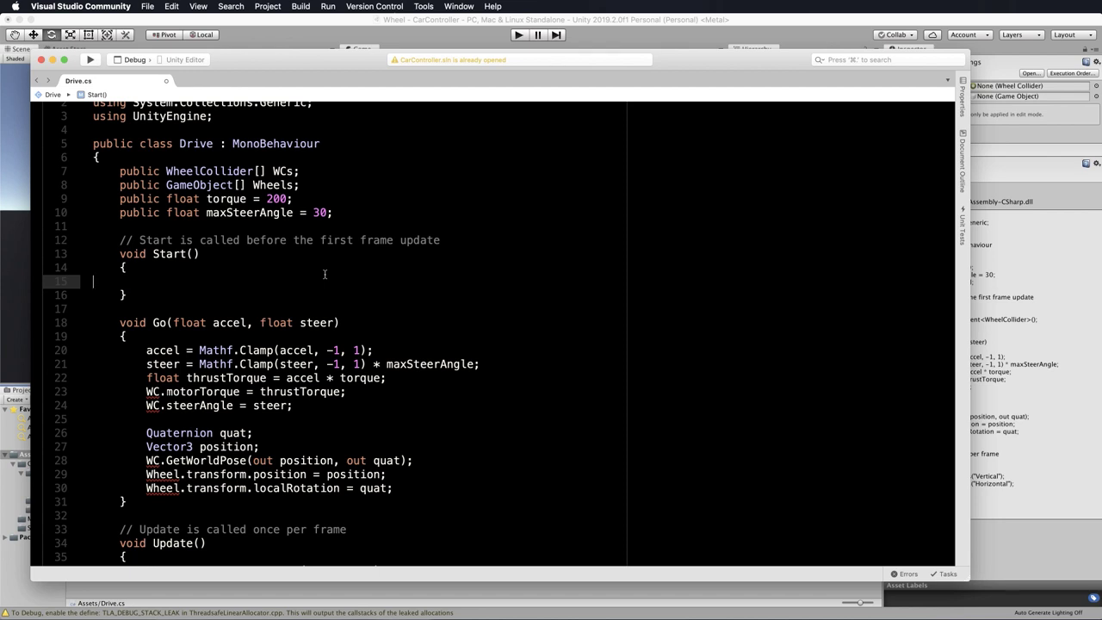
- Add the loop header for(int i = 0; i < 4; i++) below the thrustTorque line in Go()
{"action": "scroll", "coordinate": [325, 274], "scroll_direction": "down", "scroll_amount": 3}
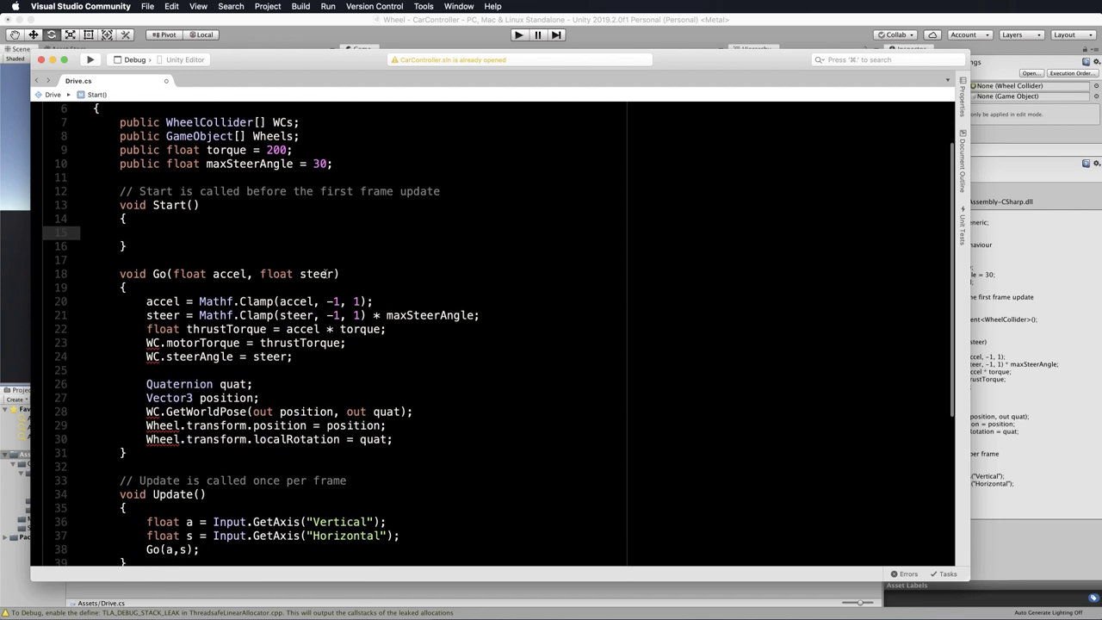
{"action": "scroll", "coordinate": [340, 271], "scroll_direction": "down", "scroll_amount": 2}
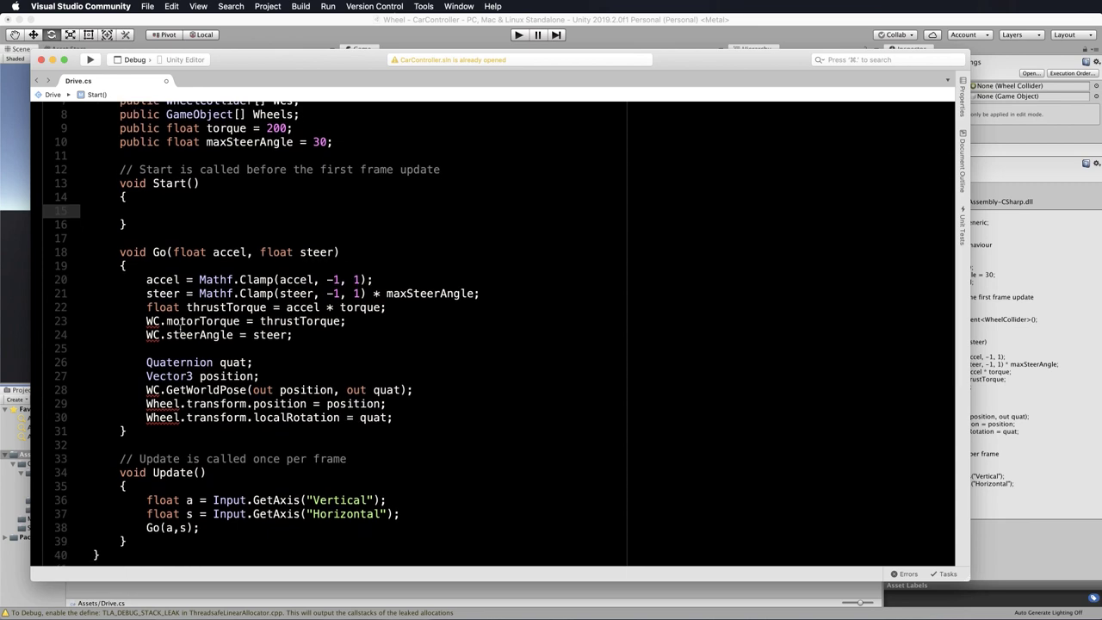
{"action": "left_click_drag", "start_coordinate": [146, 320], "coordinate": [293, 335]}
{"action": "left_click_drag", "start_coordinate": [146, 390], "coordinate": [416, 416]}
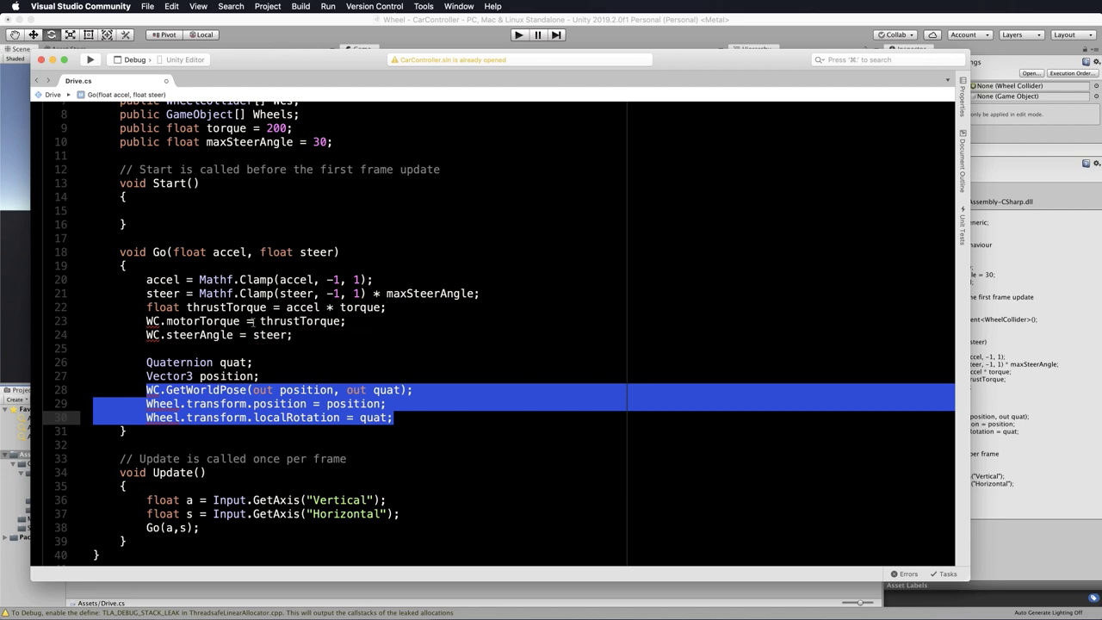
{"action": "left_click", "coordinate": [405, 308]}
{"action": "key", "text": "Return"}
{"action": "key", "text": "Return"}
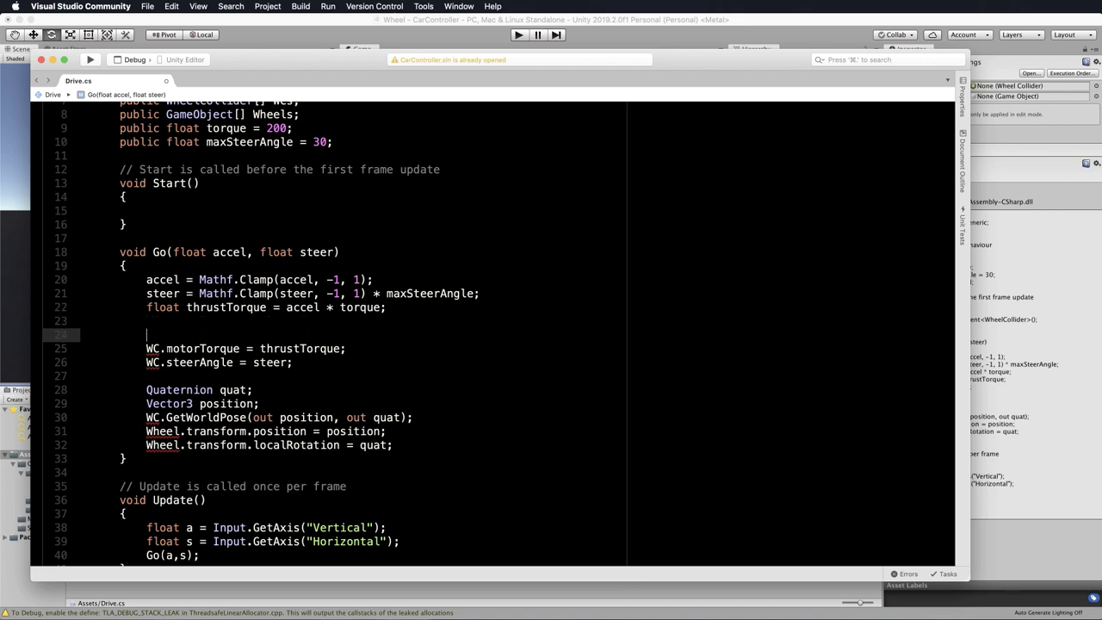
{"action": "type", "text": "for(o"}
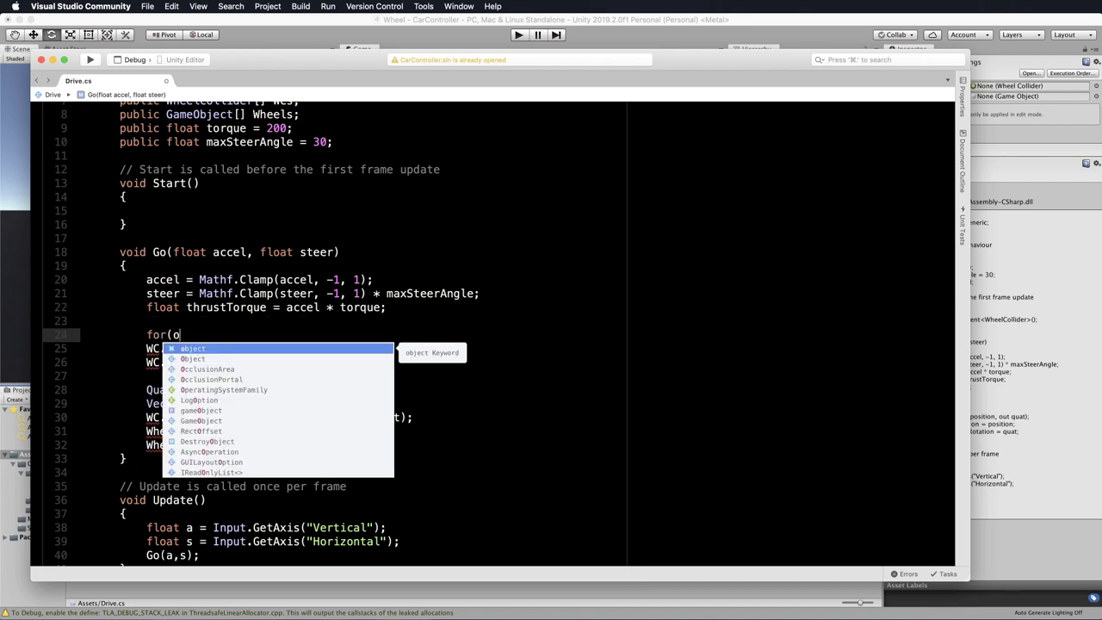
{"action": "key", "text": "BackSpace"}
{"action": "type", "text": "int i ="}
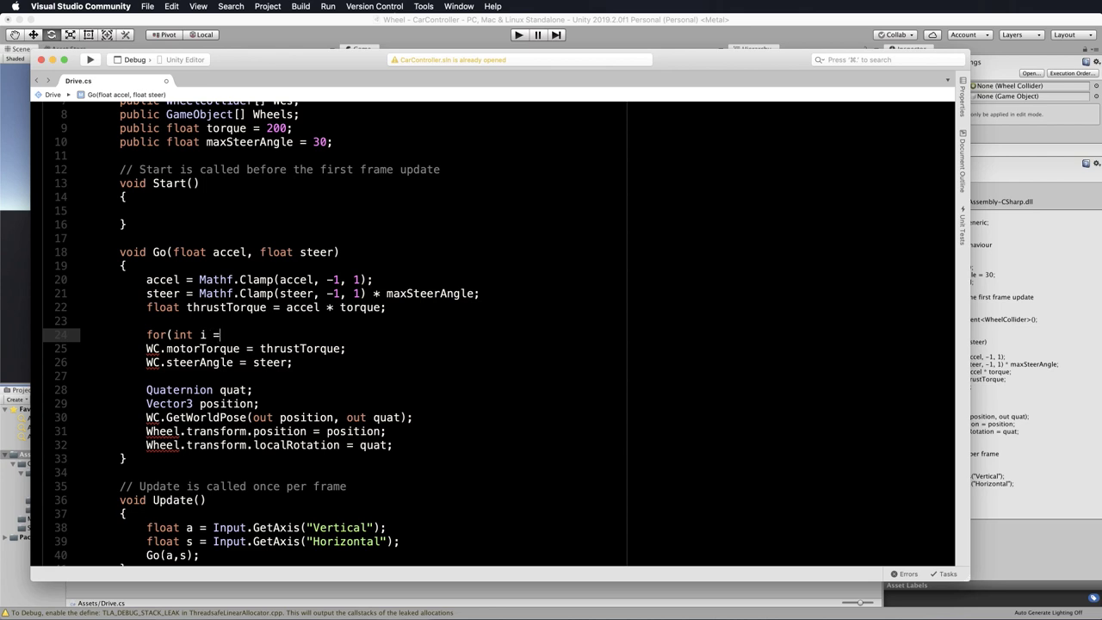
{"action": "type", "text": " 0; i < 4; i"}
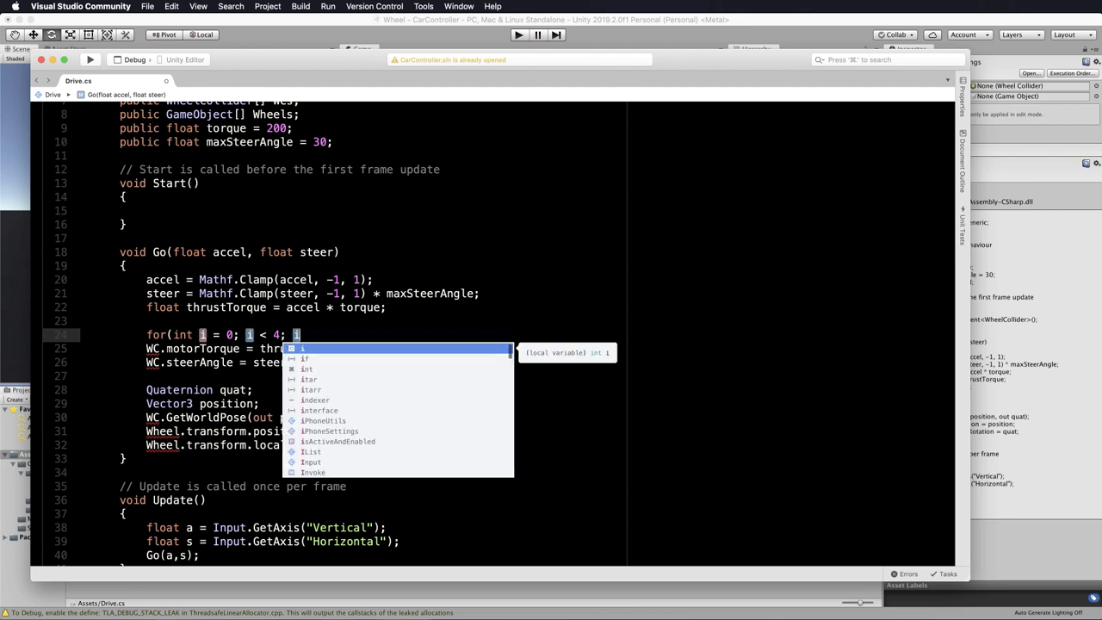
{"action": "type", "text": "++)"}
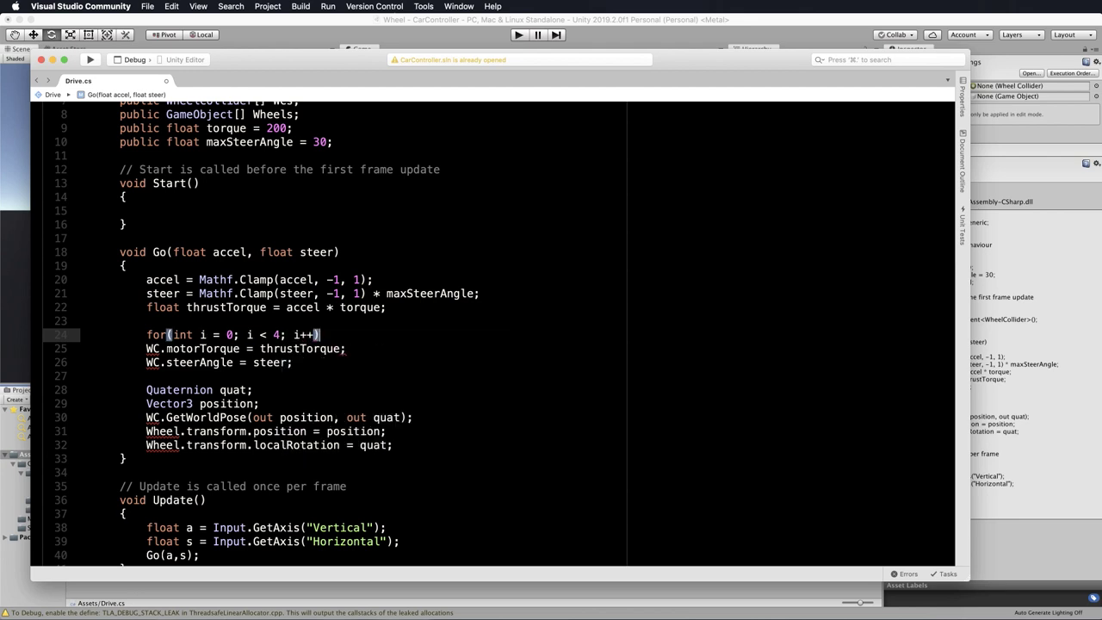
- Enclose the motor torque, steering and wheel pose lines of Go() in the for loop's braces
{"action": "key", "text": "Return"}
{"action": "type", "text": "{"}
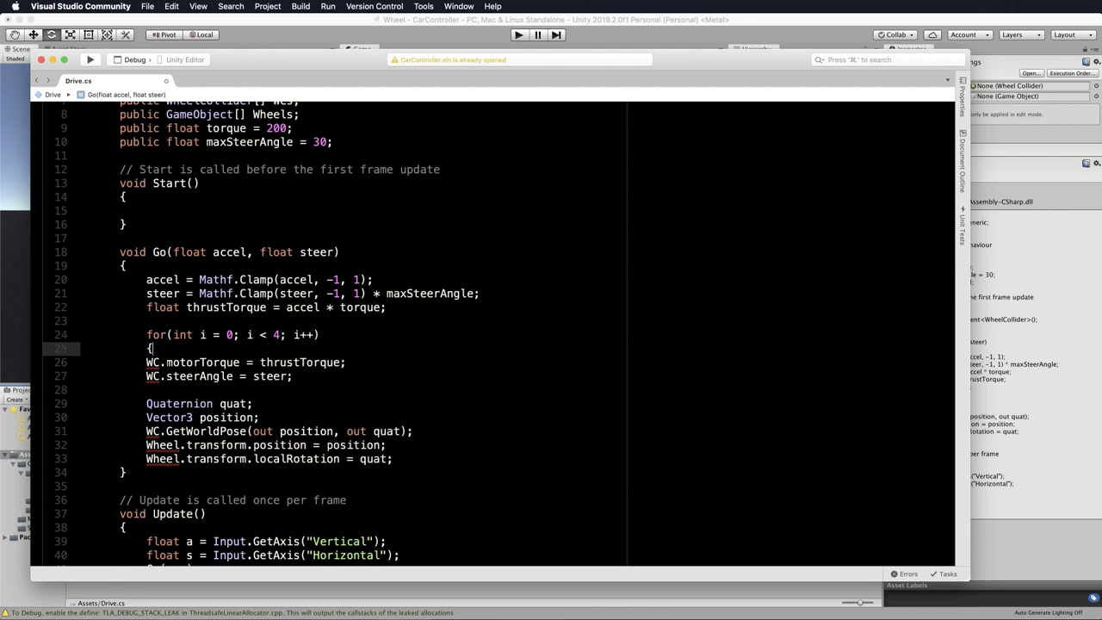
{"action": "left_click", "coordinate": [395, 459]}
{"action": "key", "text": "Return"}
{"action": "type", "text": "}"}
- Change WC to WCs[i] in the motorTorque assignment inside the loop
{"action": "left_click", "coordinate": [187, 362]}
{"action": "type", "text": "s"}
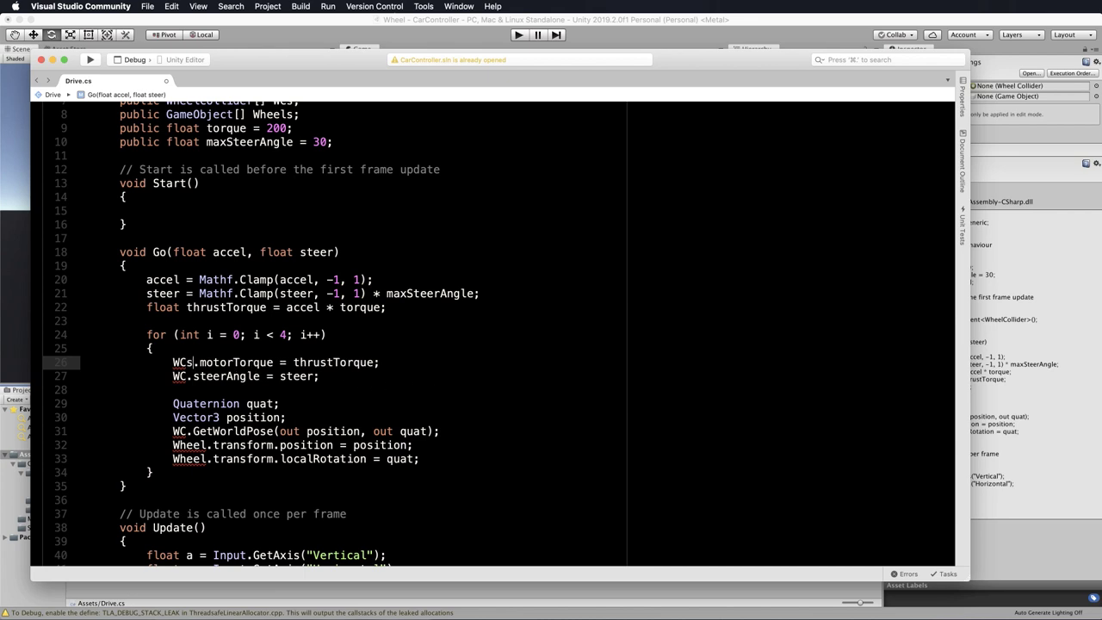
{"action": "type", "text": "["}
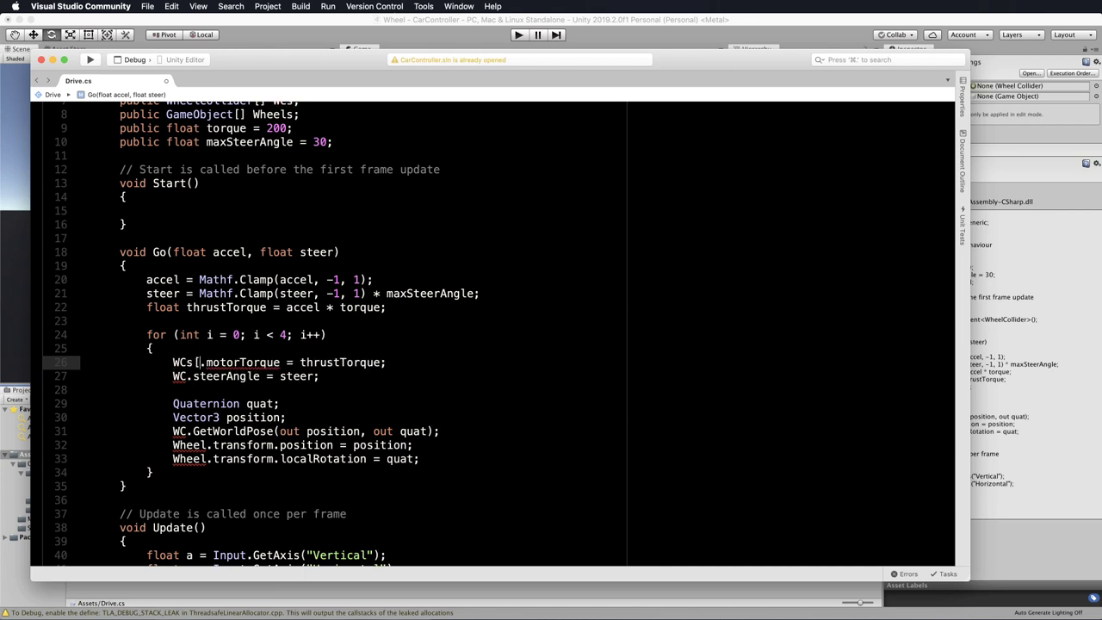
{"action": "type", "text": "i]"}
- Copy the s[i] suffix onto WC in the steerAngle and GetWorldPose lines so both use WCs[i]
{"action": "key", "text": "shift+Left"}
{"action": "key", "text": "shift+Left"}
{"action": "key", "text": "shift+Left"}
{"action": "key", "text": "shift+Left"}
{"action": "key", "text": "super+c"}
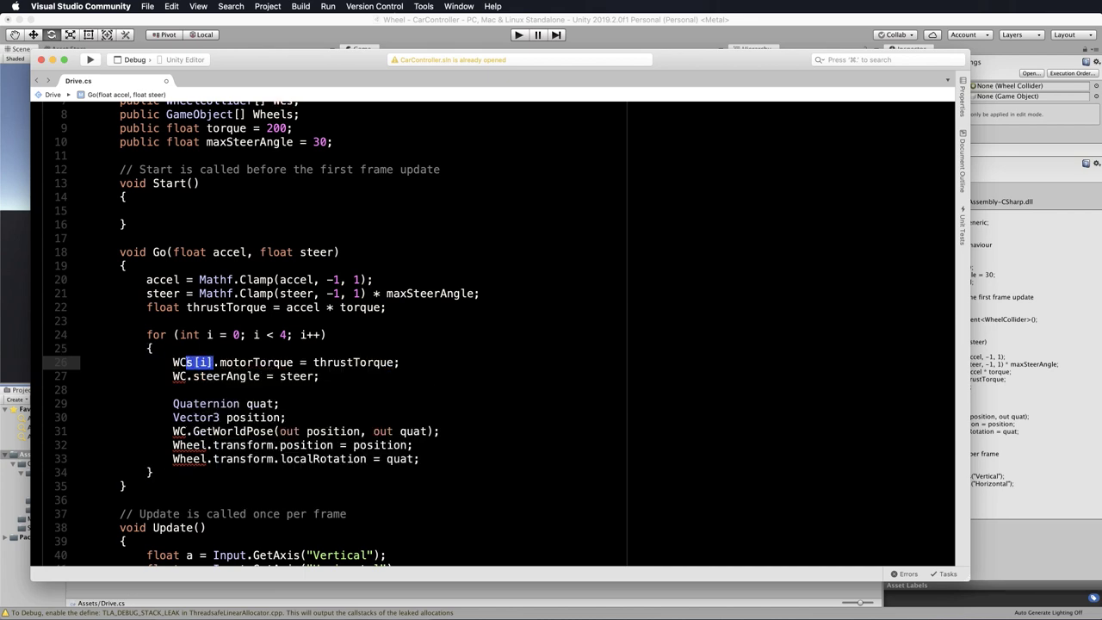
{"action": "key", "text": "Down"}
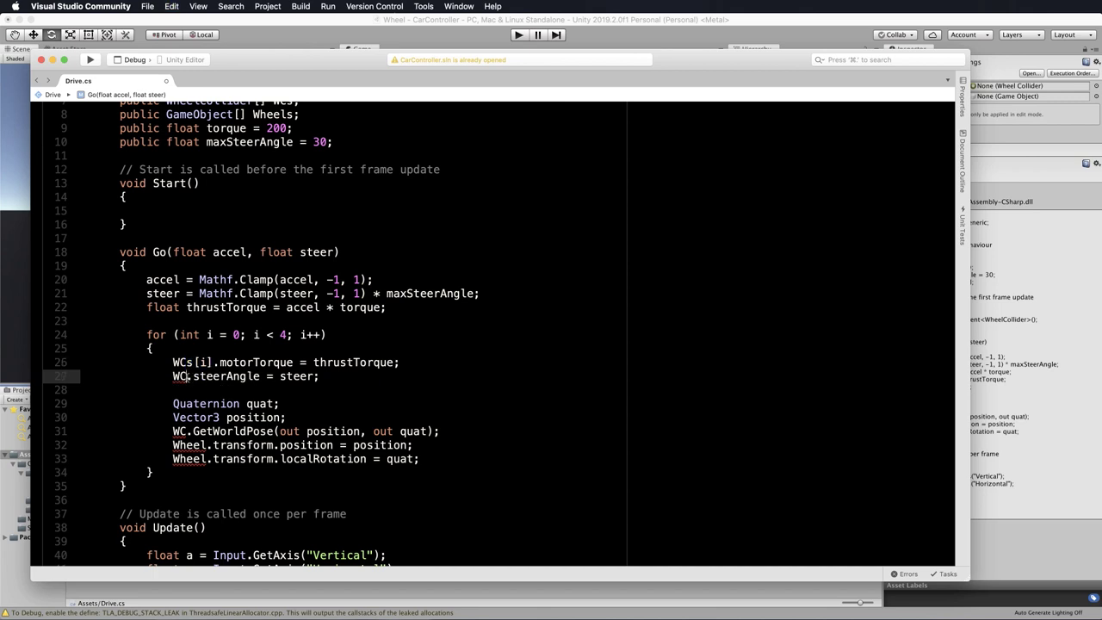
{"action": "key", "text": "super+v"}
{"action": "left_click", "coordinate": [187, 432]}
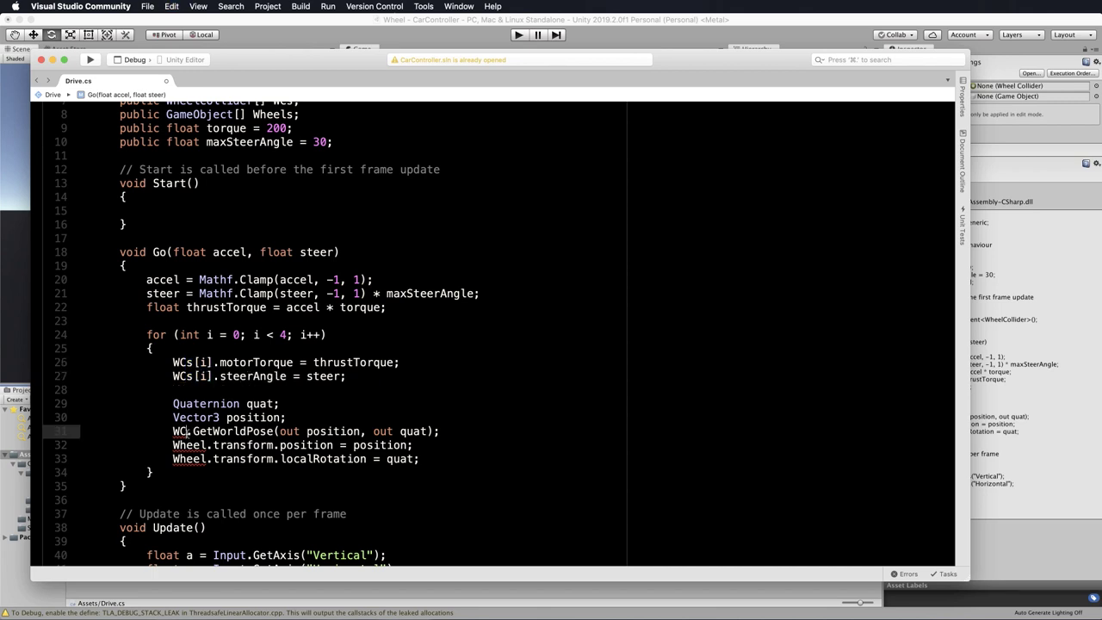
{"action": "key", "text": "super+v"}
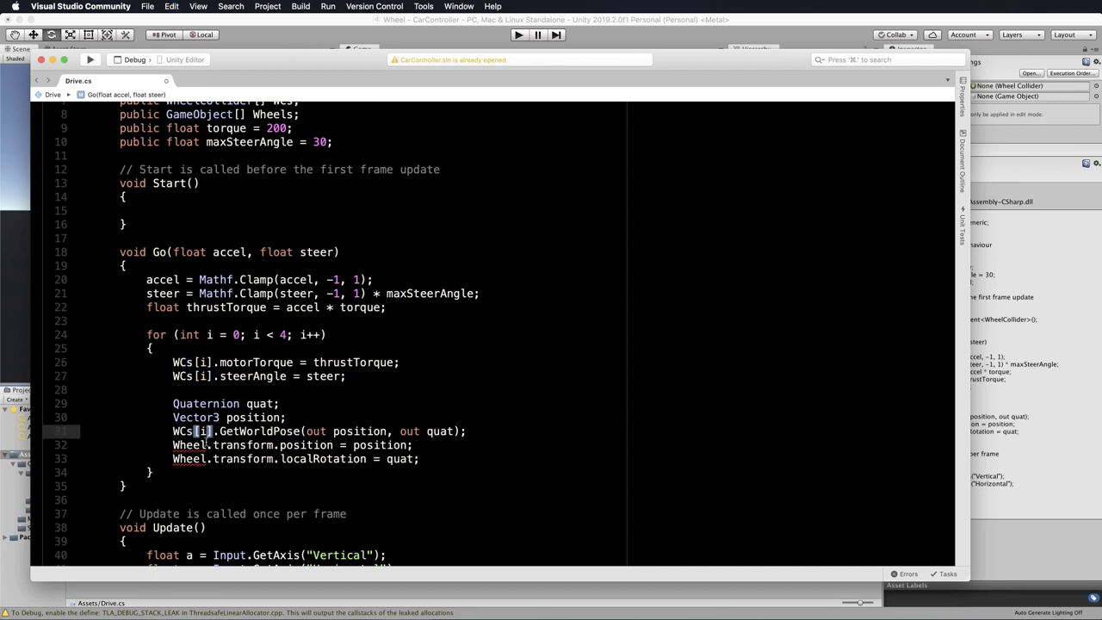
- Add the s[i] suffix to Wheel in the transform.position and transform.localRotation lines so both use Wheels[i]
{"action": "left_click", "coordinate": [208, 444]}
{"action": "key", "text": "super+v"}
{"action": "left_click", "coordinate": [213, 458]}
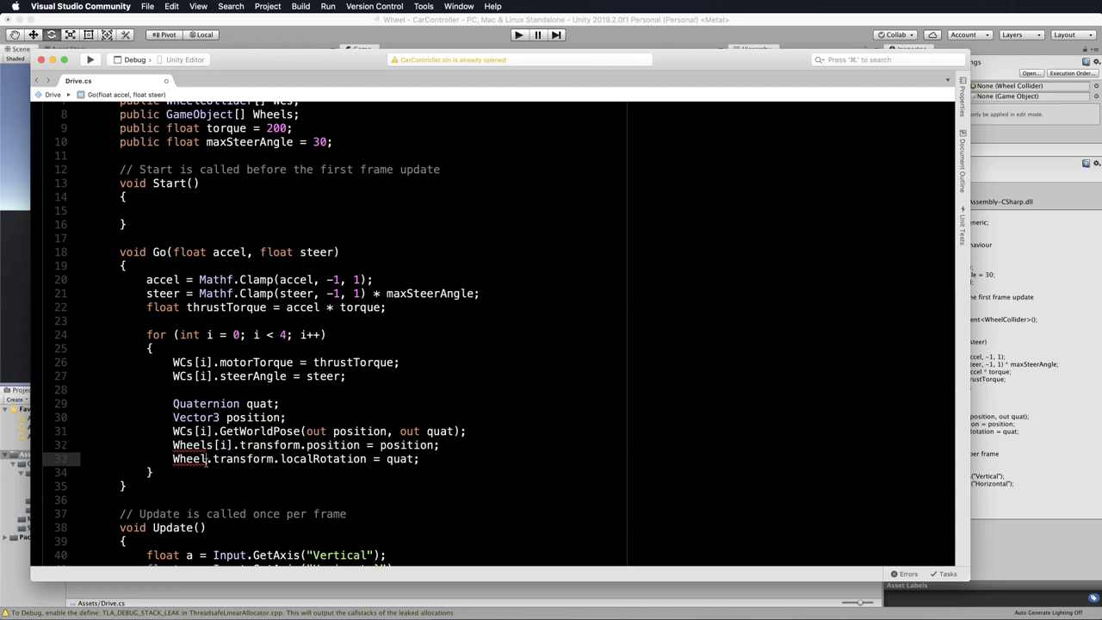
{"action": "key", "text": "super+v"}
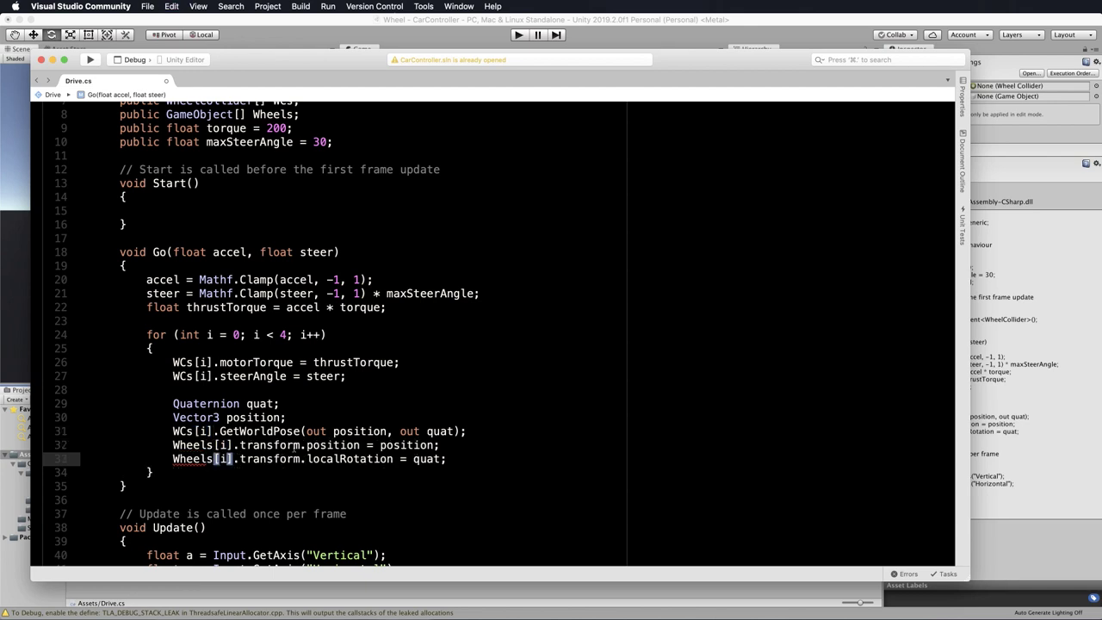
{"action": "left_click", "coordinate": [482, 460]}
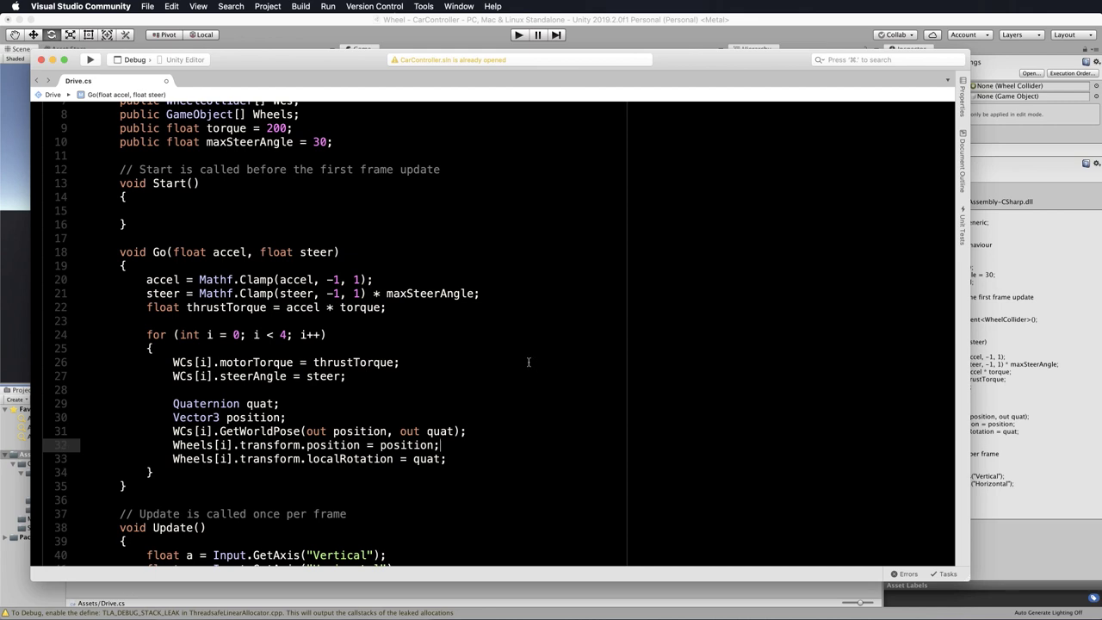
- Make the steerAngle assignment conditional by adding if(i < 2) above it, separated by a blank line, and indent the assignment
{"action": "left_click_drag", "start_coordinate": [350, 376], "coordinate": [173, 376]}
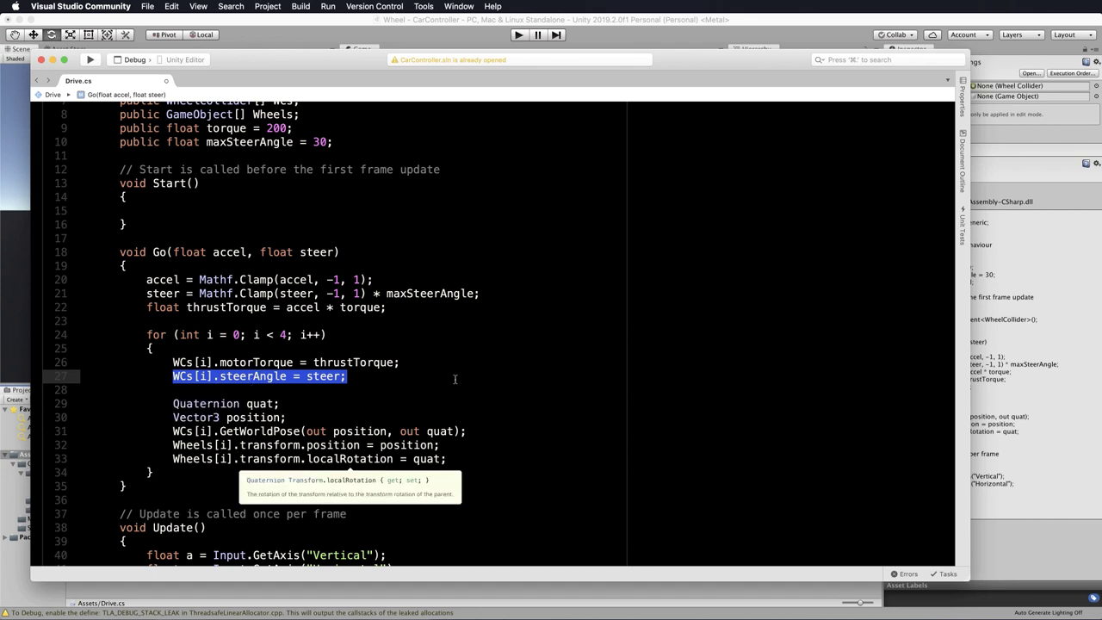
{"action": "left_click", "coordinate": [411, 364]}
{"action": "key", "text": "Return"}
{"action": "key", "text": "Return"}
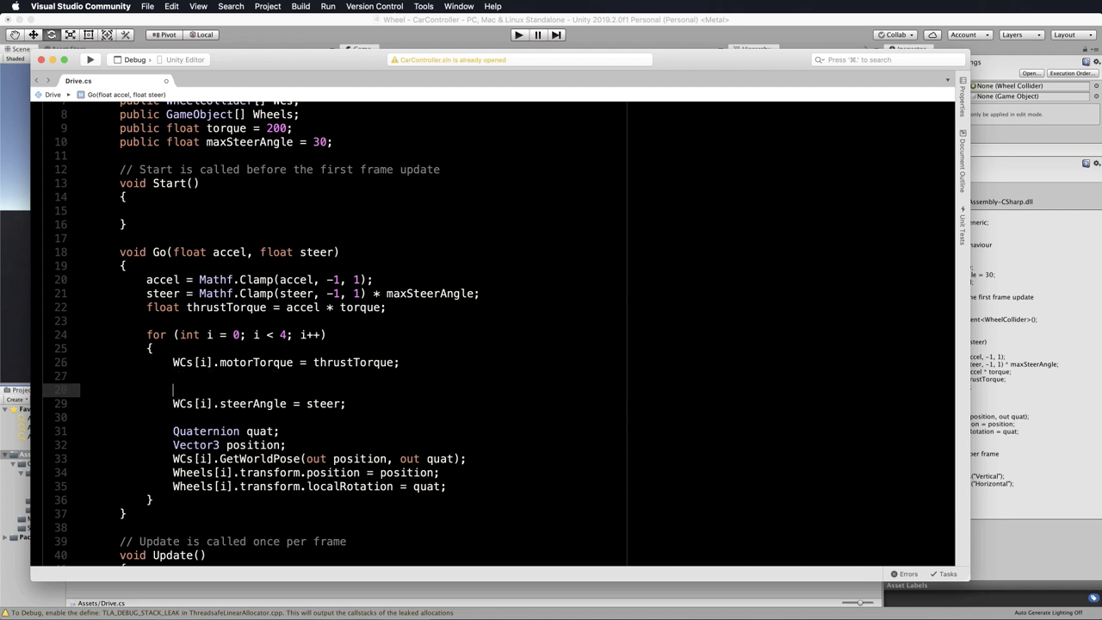
{"action": "type", "text": "if"}
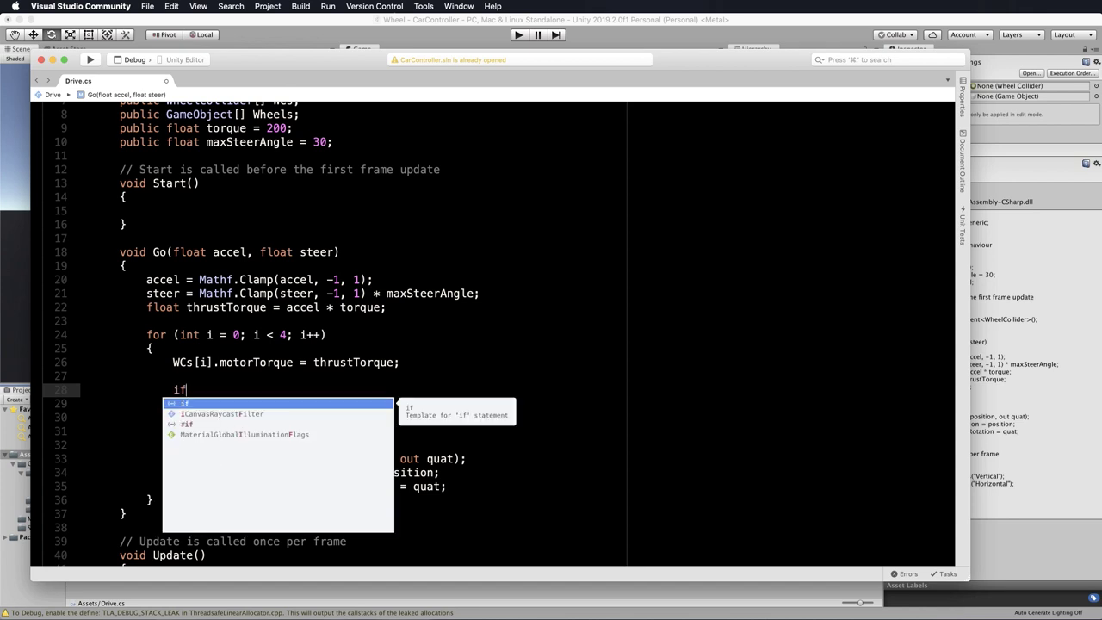
{"action": "type", "text": "(i < 2)"}
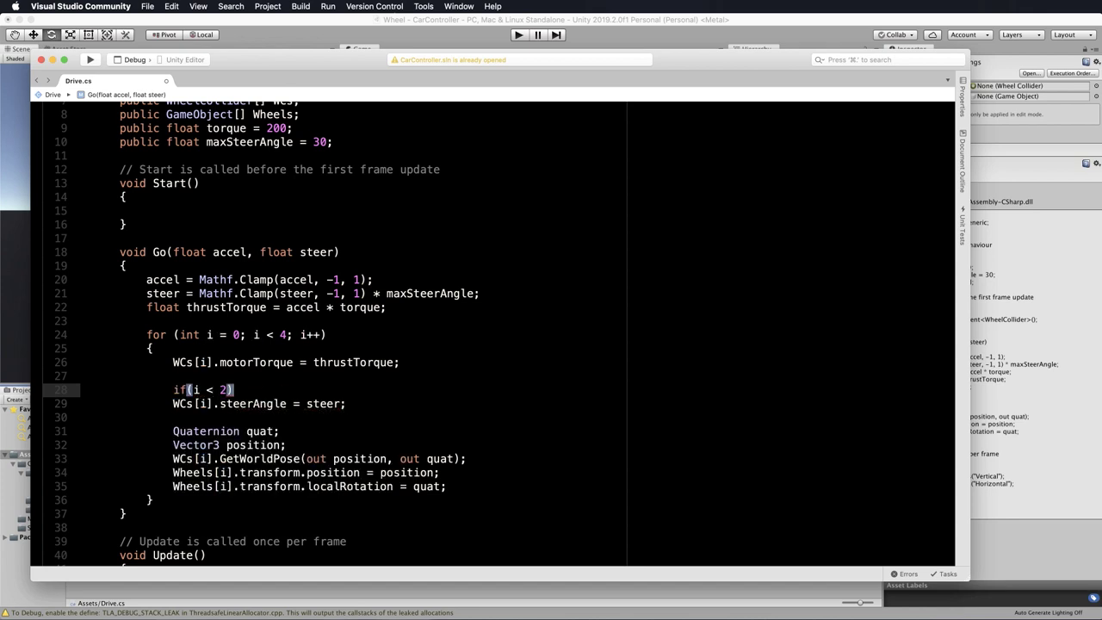
{"action": "left_click", "coordinate": [173, 403]}
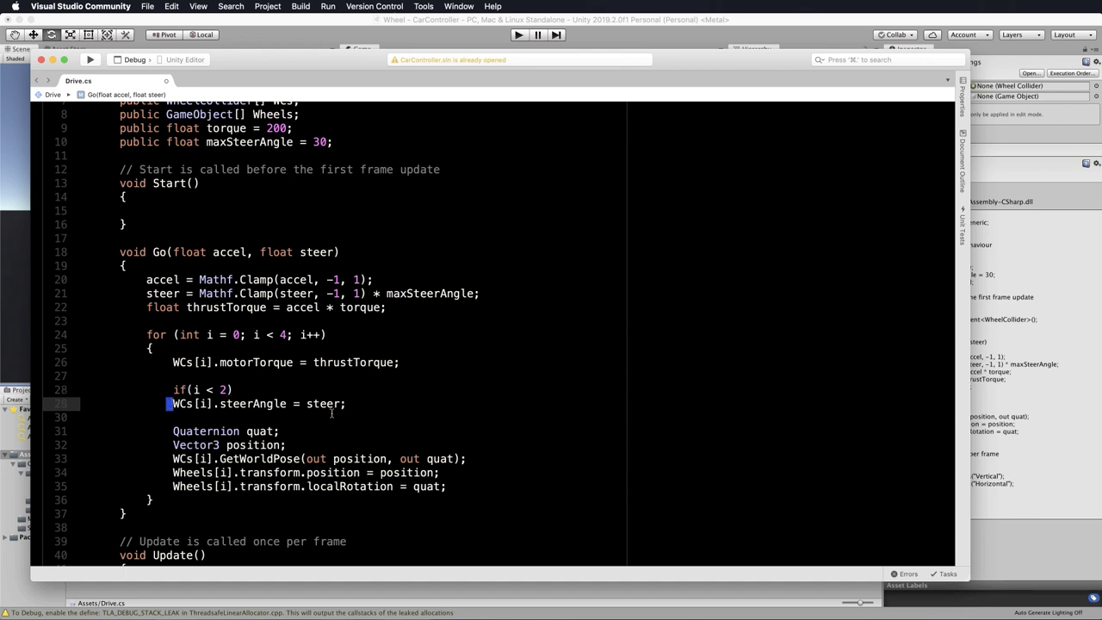
{"action": "key", "text": "Tab"}
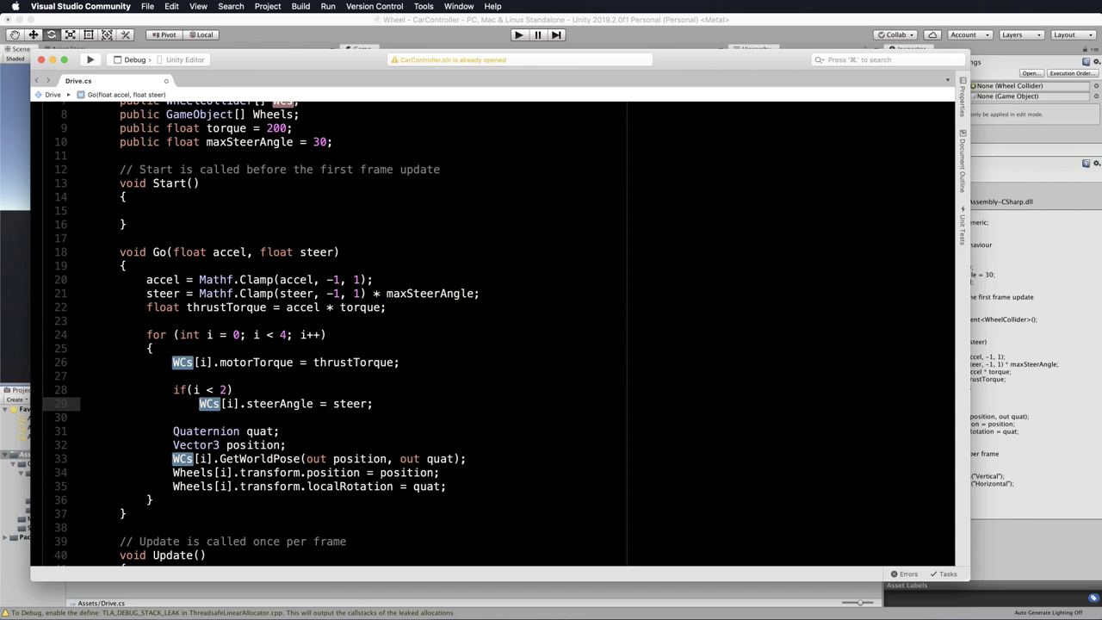
{"action": "left_click", "coordinate": [402, 393]}
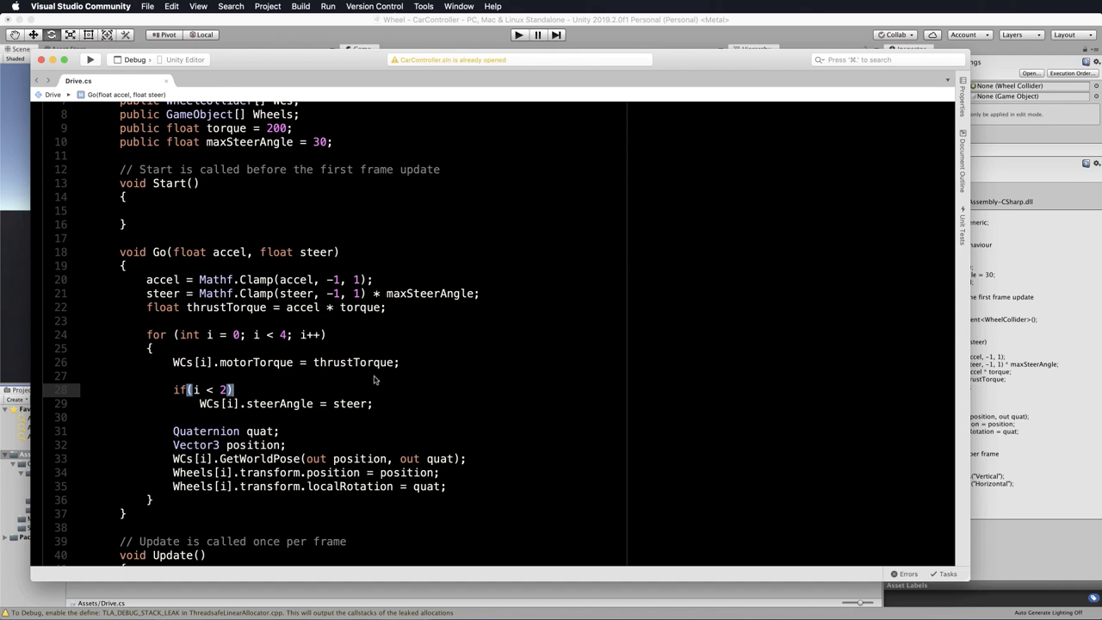
- Switch to Unity and set the size of both the WCs and Wheels arrays in CarParent's Drive script to 4
{"action": "left_click", "coordinate": [784, 24]}
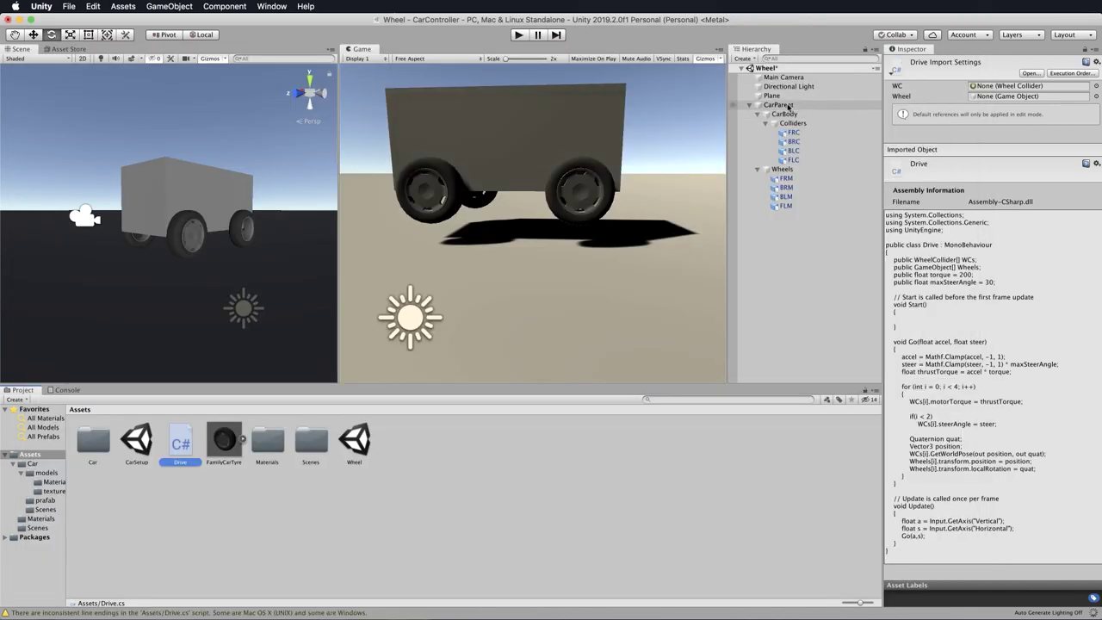
{"action": "left_click", "coordinate": [780, 106]}
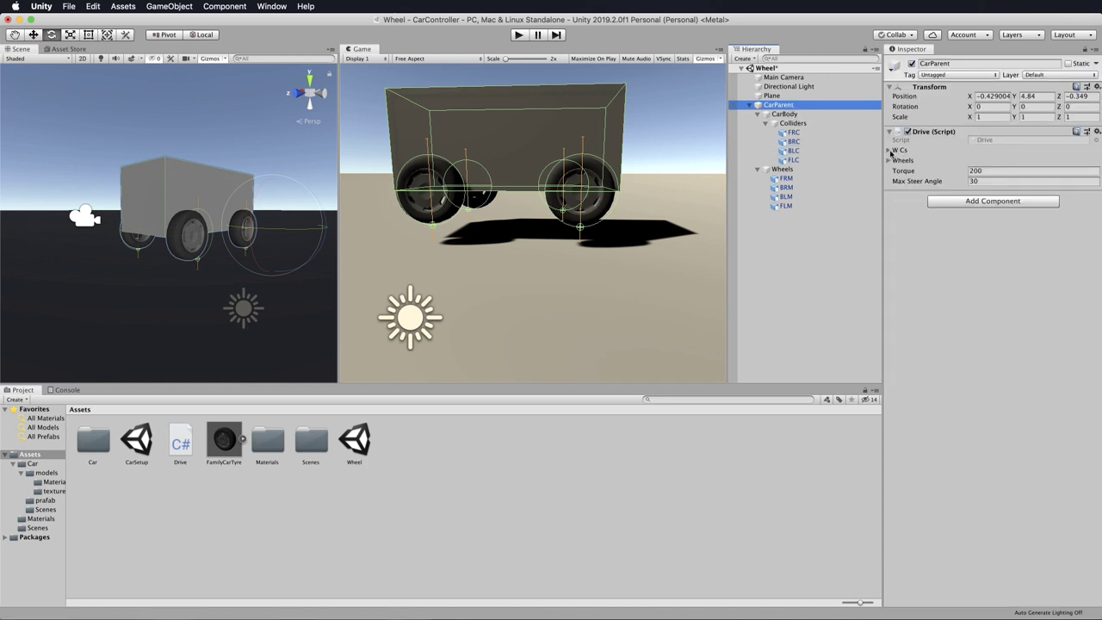
{"action": "left_click", "coordinate": [890, 150]}
{"action": "left_click", "coordinate": [889, 170]}
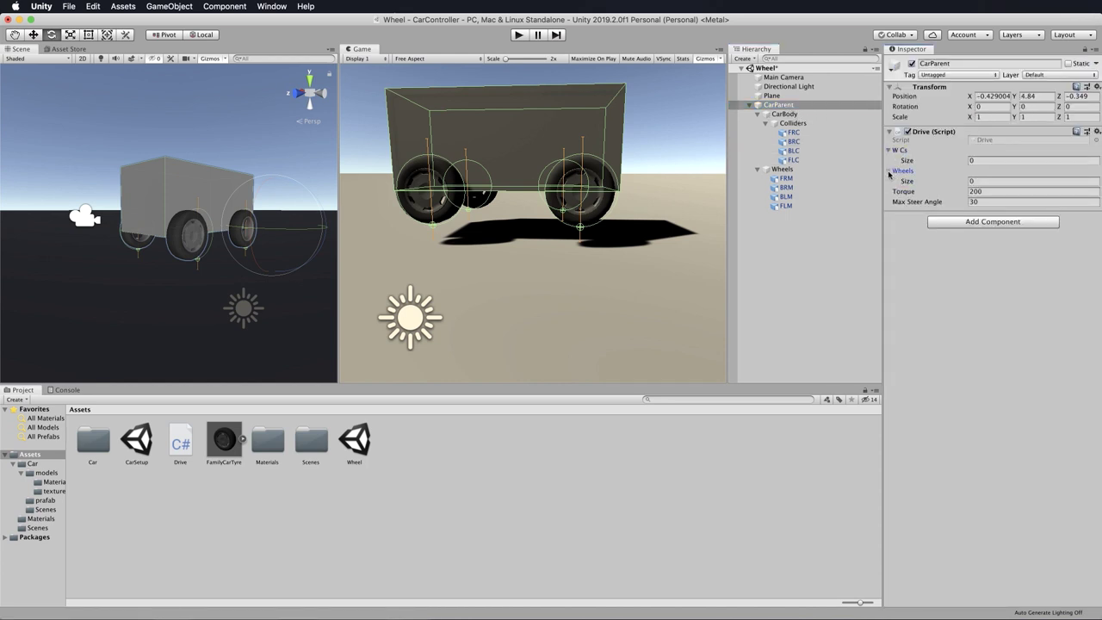
{"action": "left_click", "coordinate": [978, 161]}
{"action": "type", "text": "4"}
{"action": "key", "text": "Return"}
{"action": "left_click", "coordinate": [976, 222]}
{"action": "key", "text": "Return"}
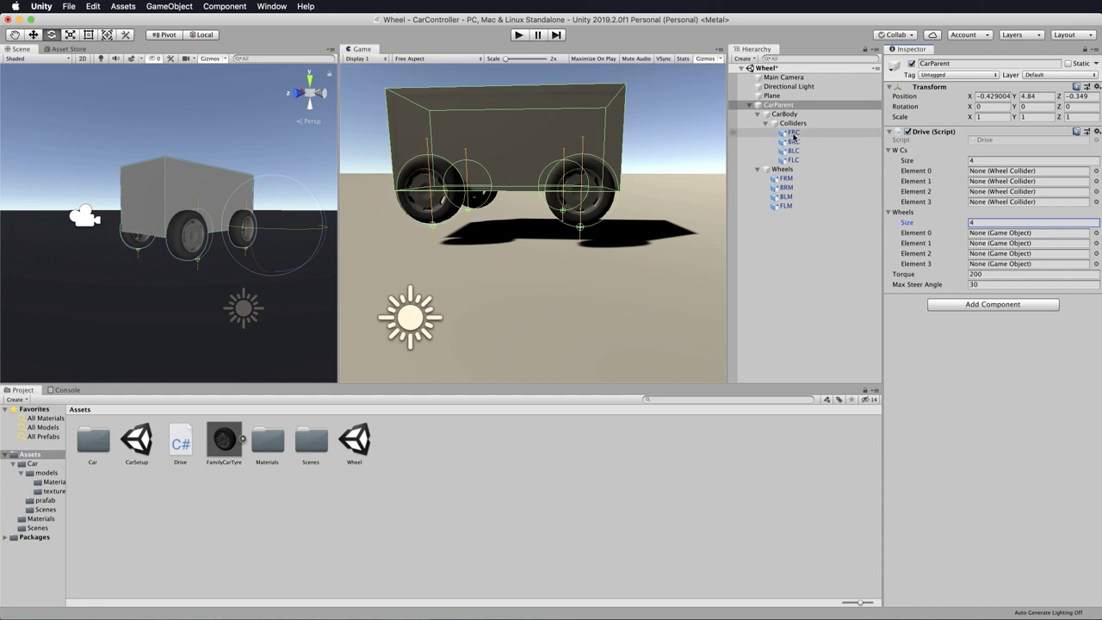
- Assign the wheel colliders FRC, FLC, BRC and BLC to WCs elements 0 to 3, in that order
{"action": "left_click_drag", "start_coordinate": [792, 136], "coordinate": [977, 169]}
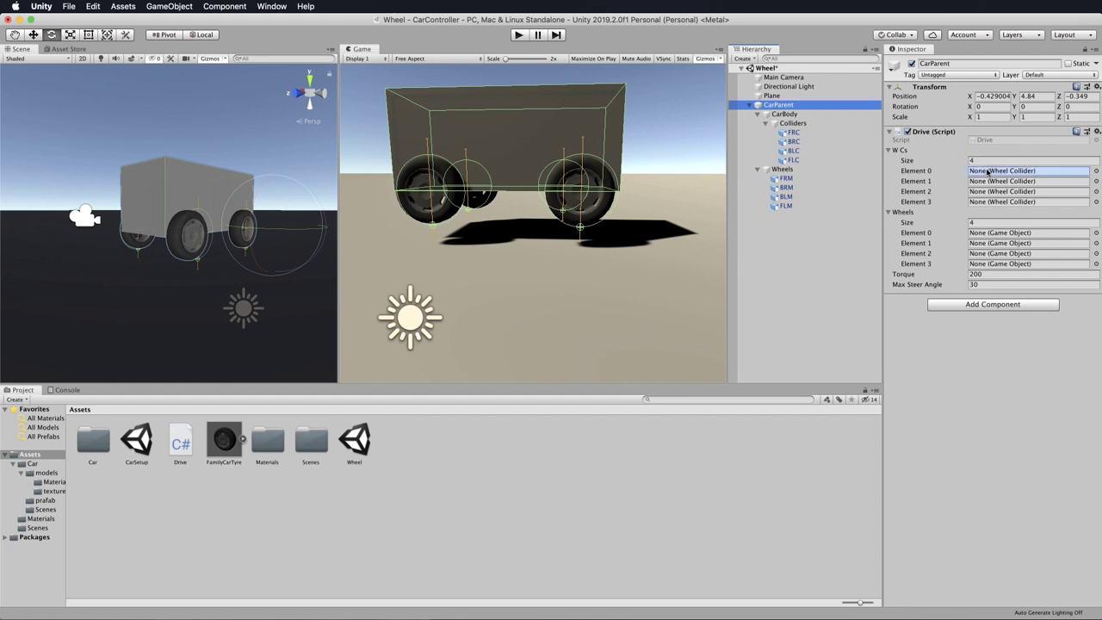
{"action": "left_click_drag", "start_coordinate": [791, 160], "coordinate": [995, 181]}
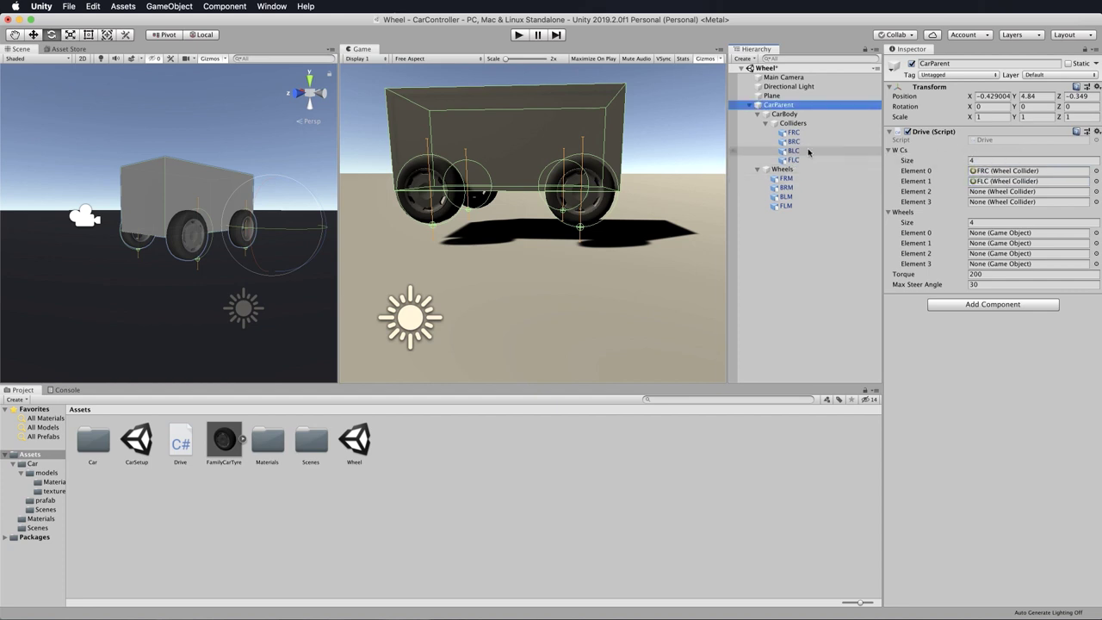
{"action": "left_click_drag", "start_coordinate": [796, 143], "coordinate": [992, 194]}
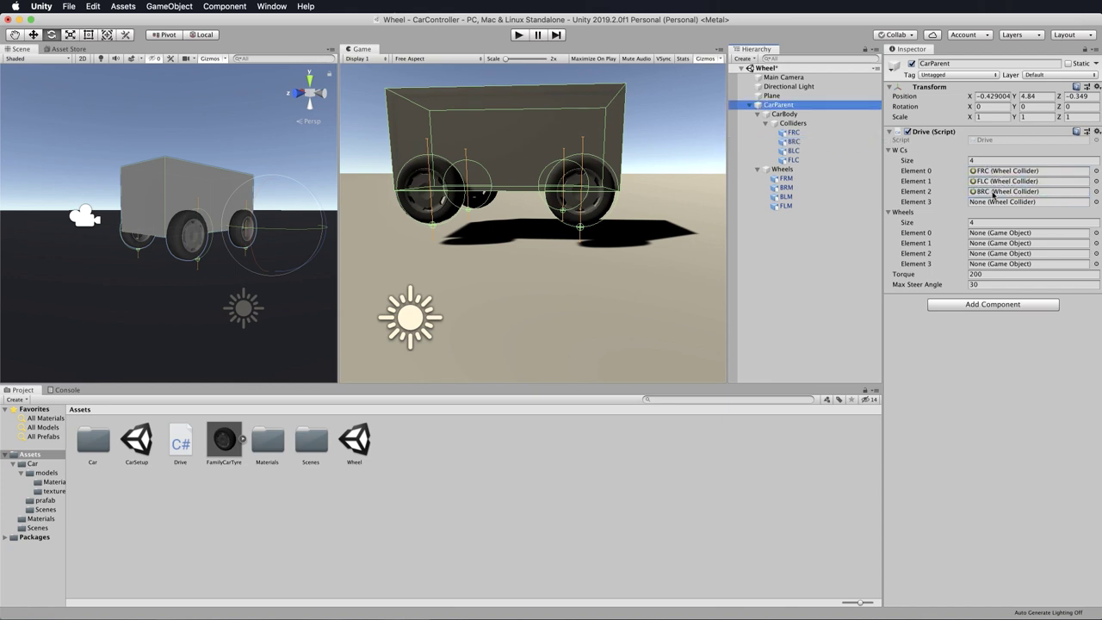
{"action": "left_click_drag", "start_coordinate": [792, 151], "coordinate": [999, 203]}
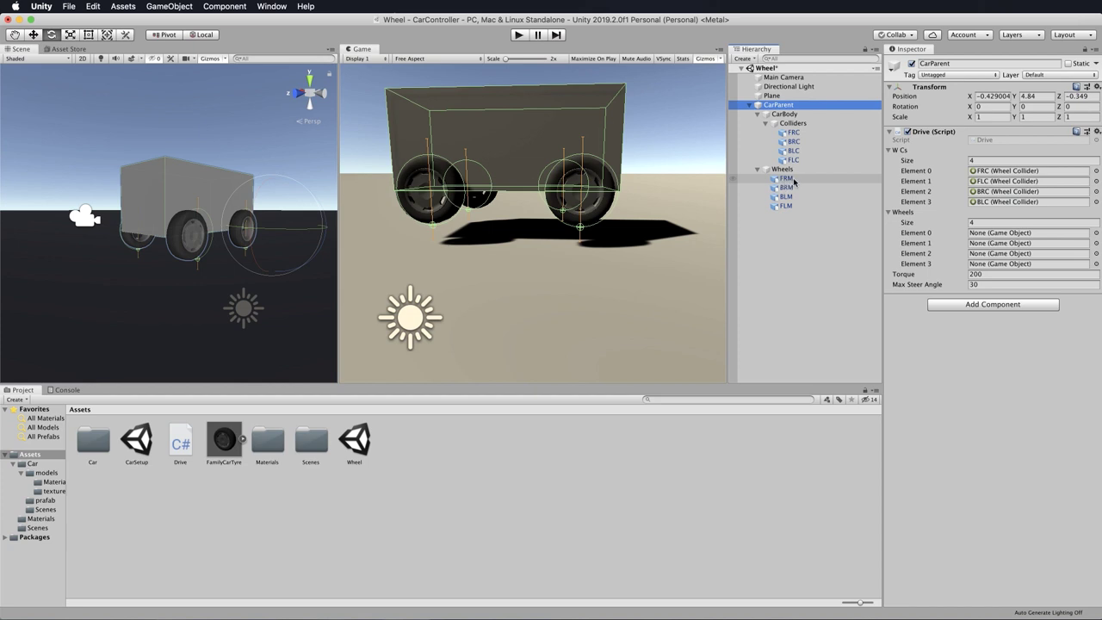
- Assign the wheel meshes FRM, FLM, BRM and BLM to Wheels elements 0 to 3, in that order
{"action": "left_click_drag", "start_coordinate": [784, 180], "coordinate": [979, 234]}
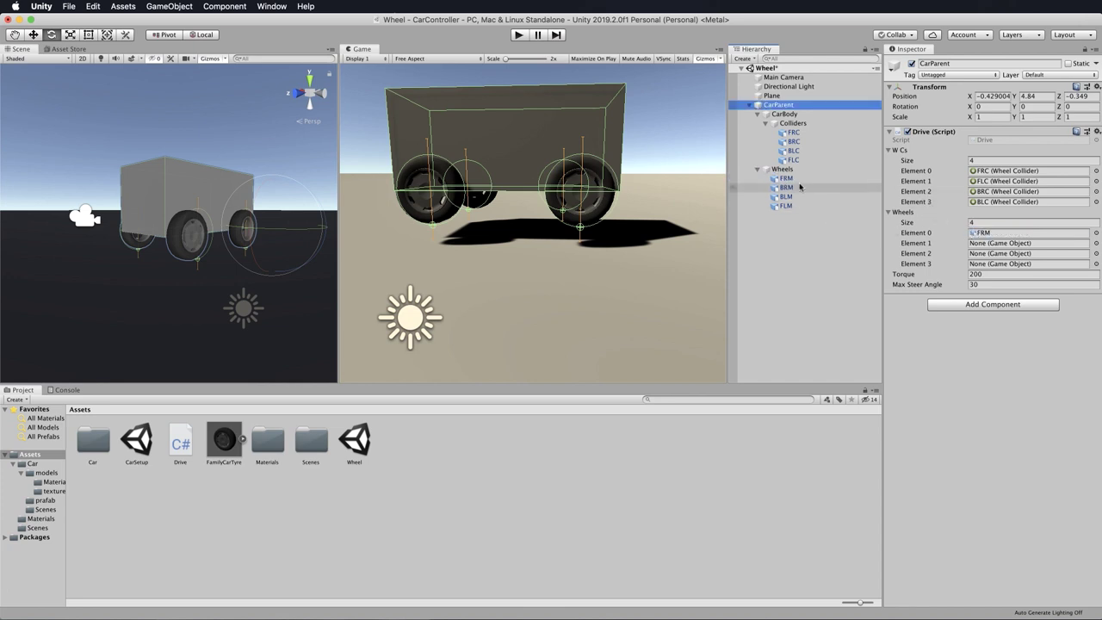
{"action": "left_click_drag", "start_coordinate": [787, 206], "coordinate": [990, 244]}
{"action": "left_click_drag", "start_coordinate": [783, 190], "coordinate": [992, 253]}
{"action": "left_click_drag", "start_coordinate": [786, 198], "coordinate": [1014, 267]}
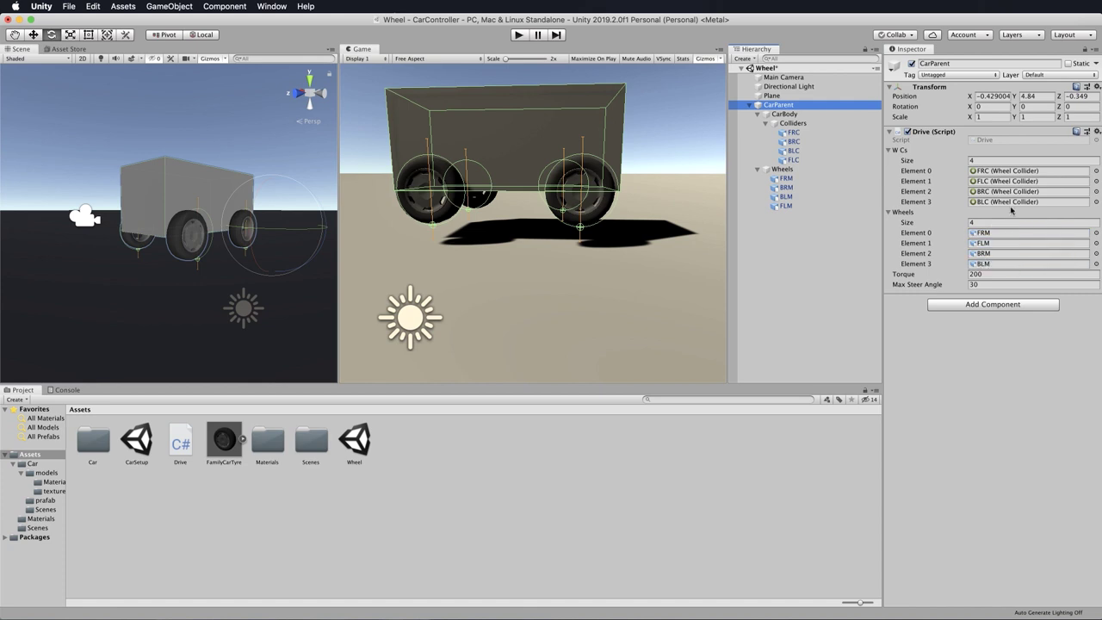
- Run the game, test driving the car forward and steering it, and stop the game
{"action": "left_click", "coordinate": [519, 36]}
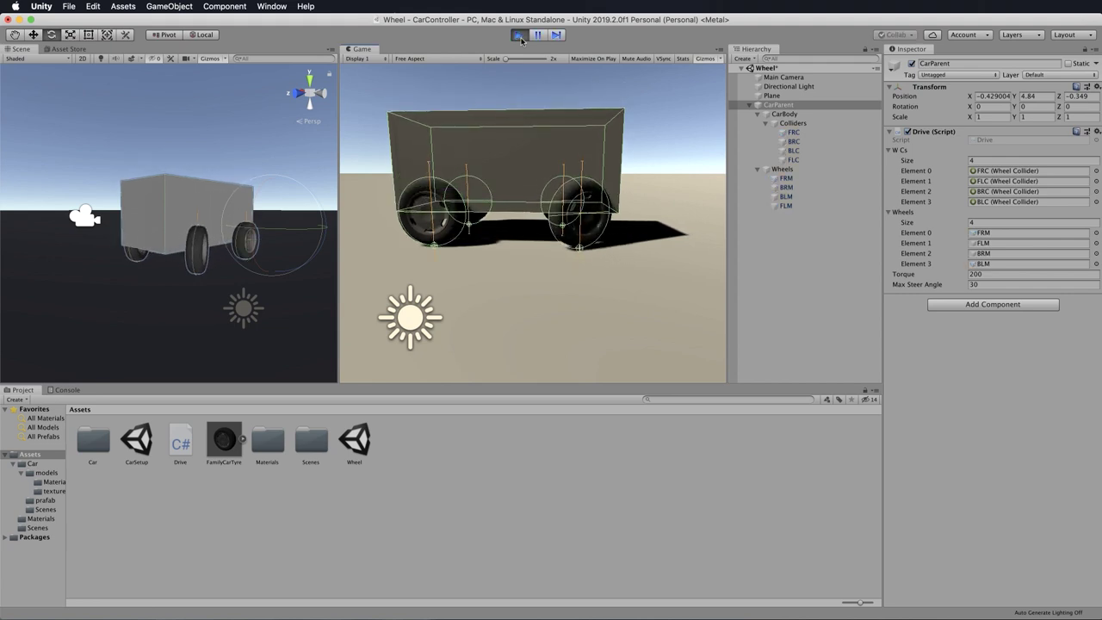
{"action": "key", "text": "w"}
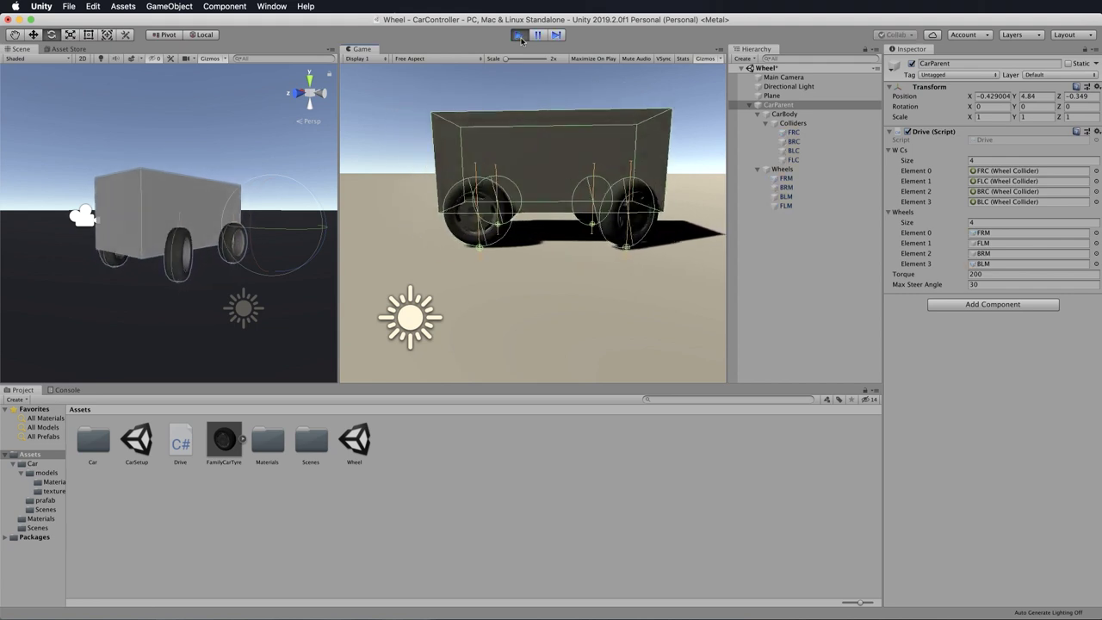
{"action": "key", "text": "a"}
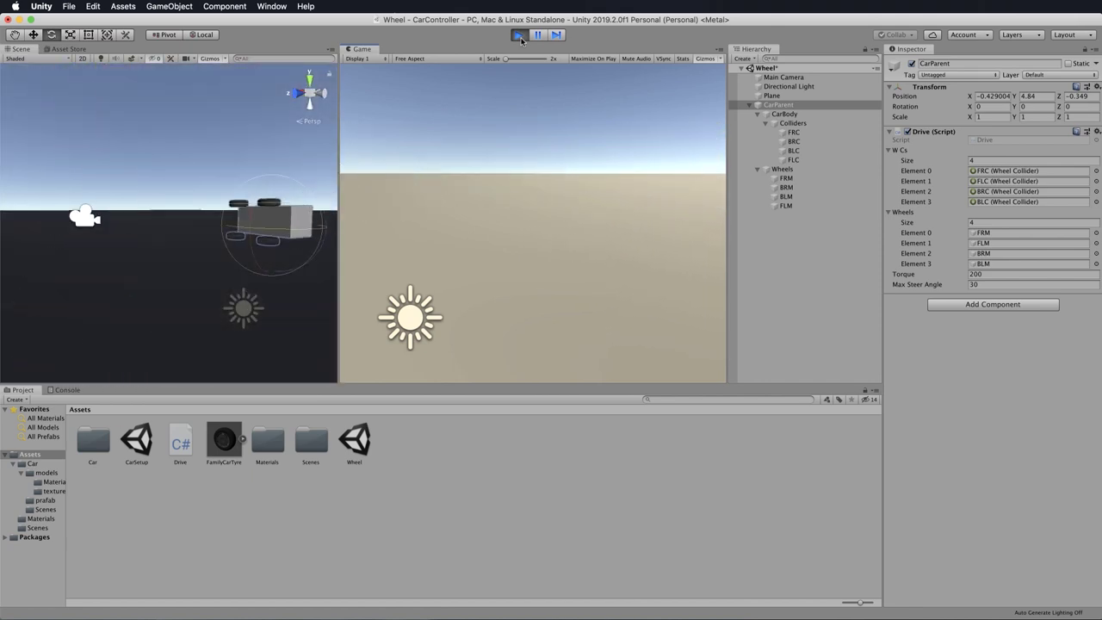
{"action": "left_click", "coordinate": [519, 36]}
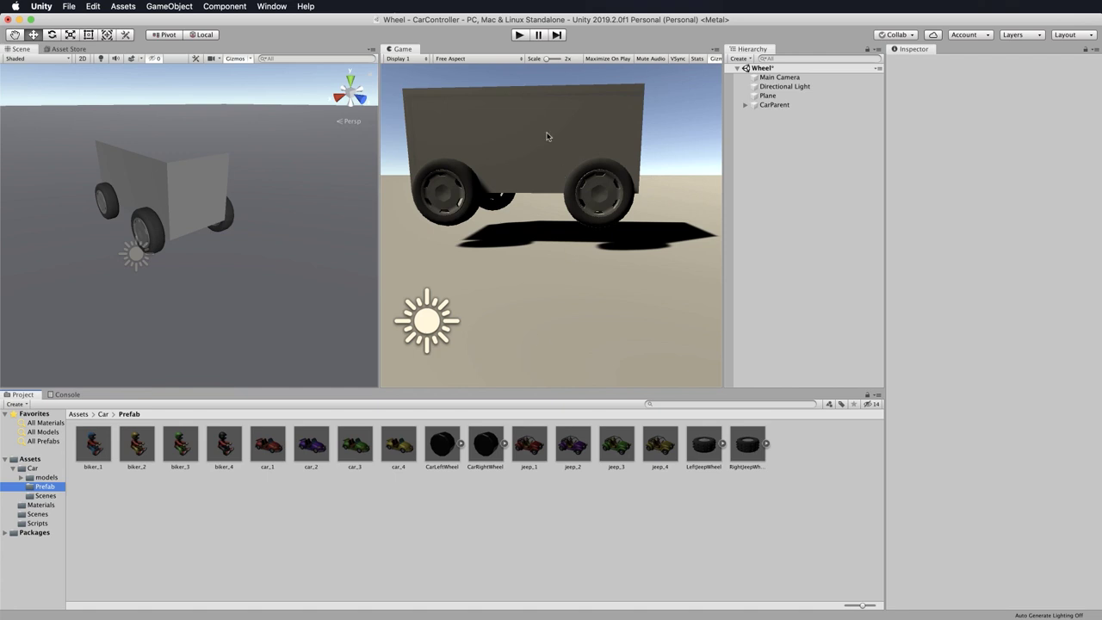
- Save the CarParent object as a prefab in the project's Assets folder
{"action": "left_click", "coordinate": [773, 105]}
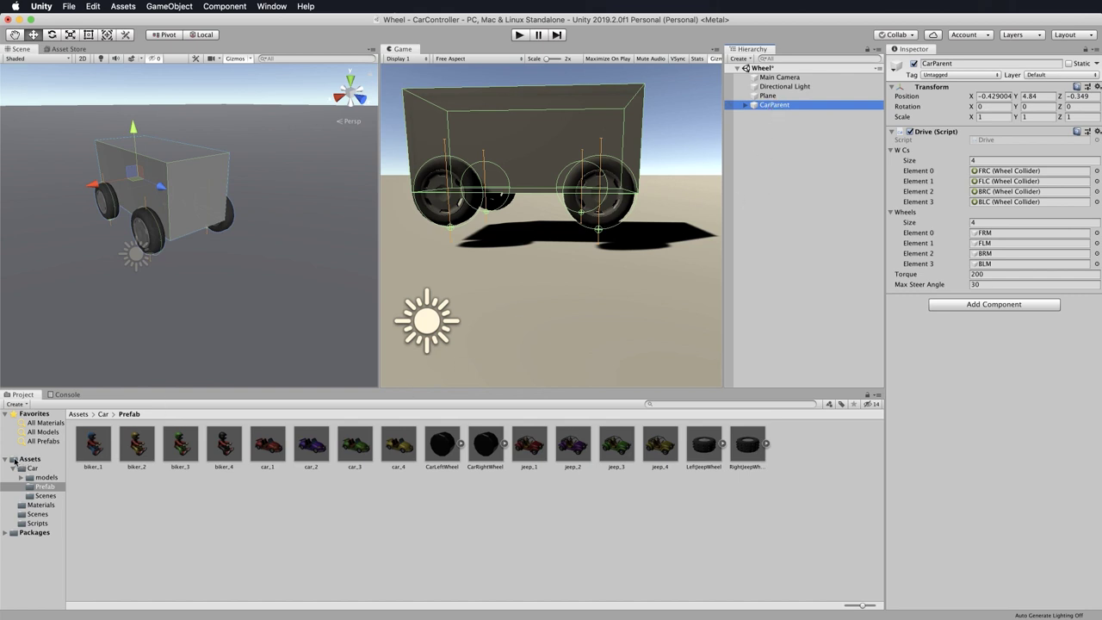
{"action": "left_click", "coordinate": [17, 460]}
{"action": "left_click_drag", "start_coordinate": [775, 107], "coordinate": [551, 473]}
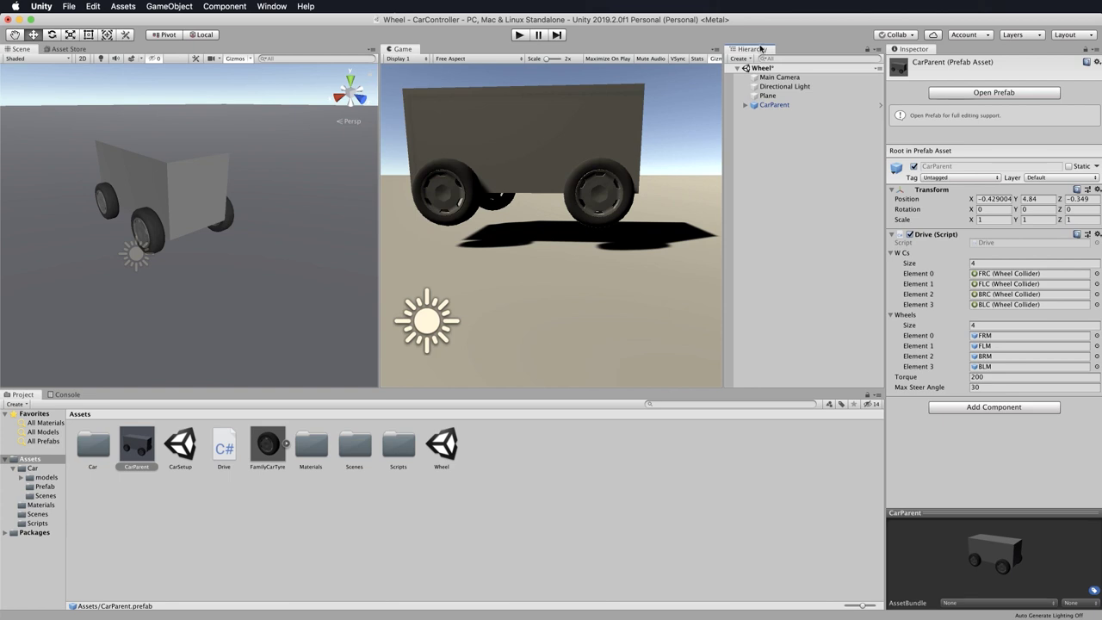
- Completely unpack the CarParent prefab instance in the scene
{"action": "left_click", "coordinate": [771, 105]}
{"action": "right_click", "coordinate": [771, 107]}
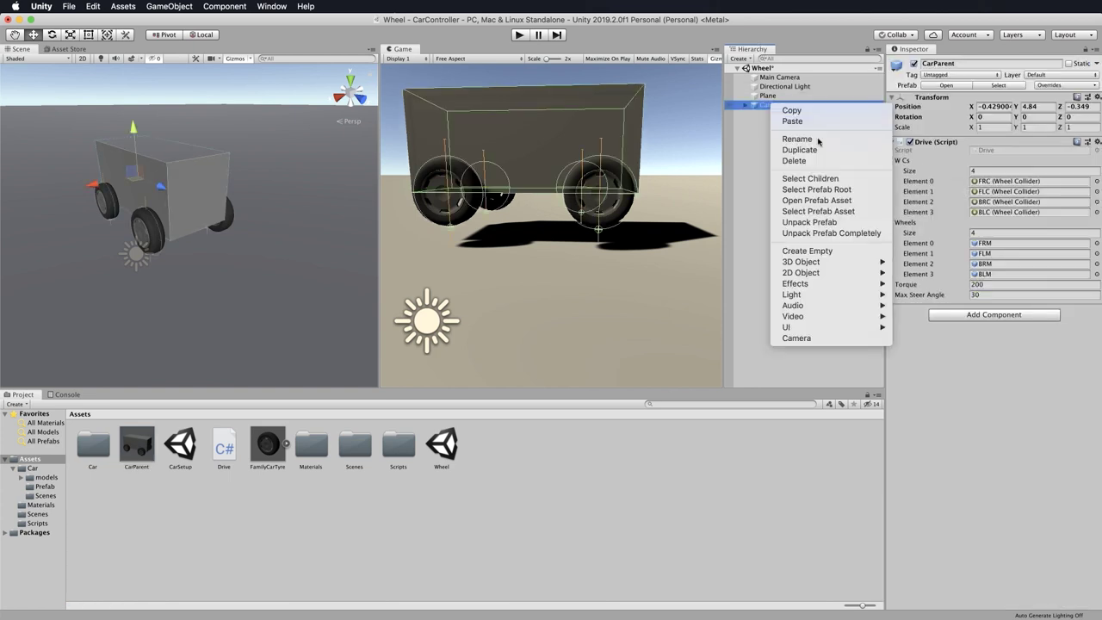
{"action": "left_click", "coordinate": [850, 234]}
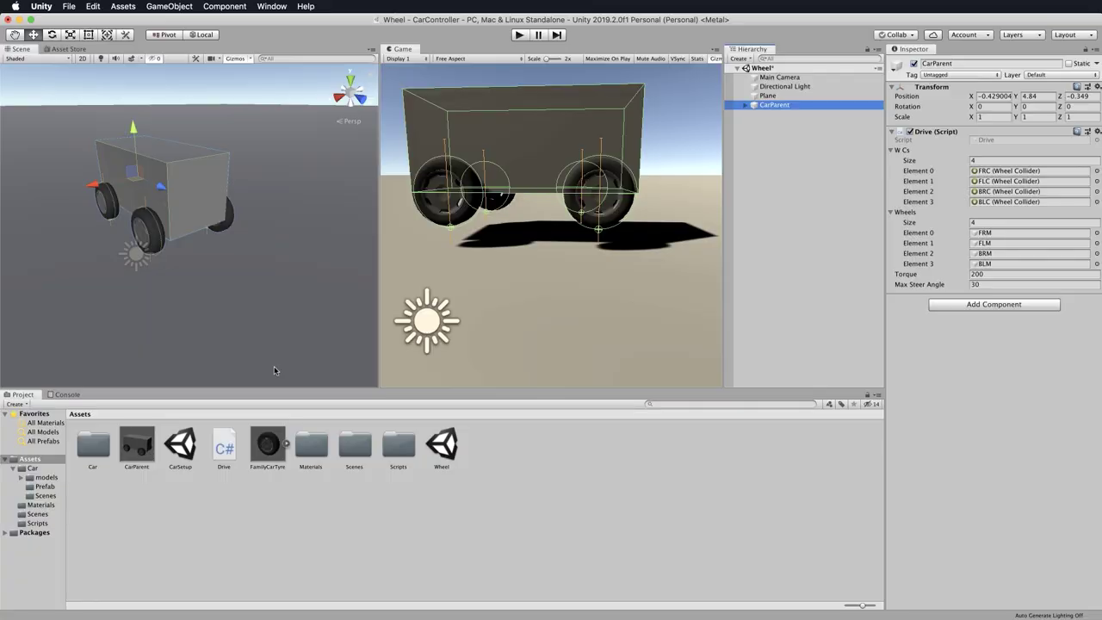
- Open the project's Car/Prefab folder and look through the Asset Store page of the Low-Poly pack cars and drivers
{"action": "left_click", "coordinate": [26, 470]}
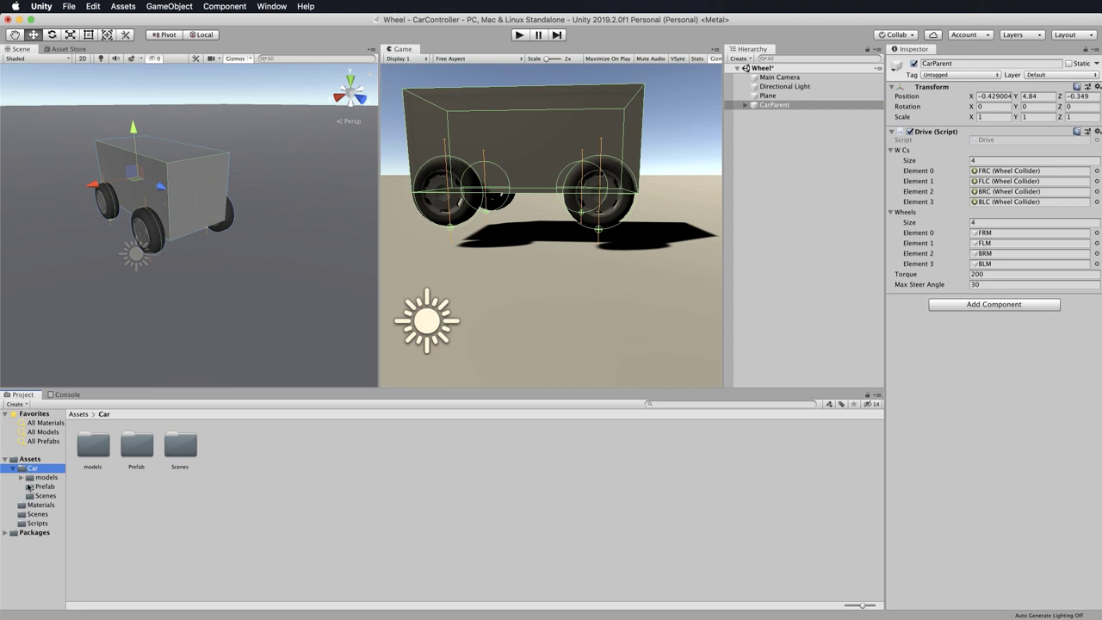
{"action": "left_click", "coordinate": [28, 488]}
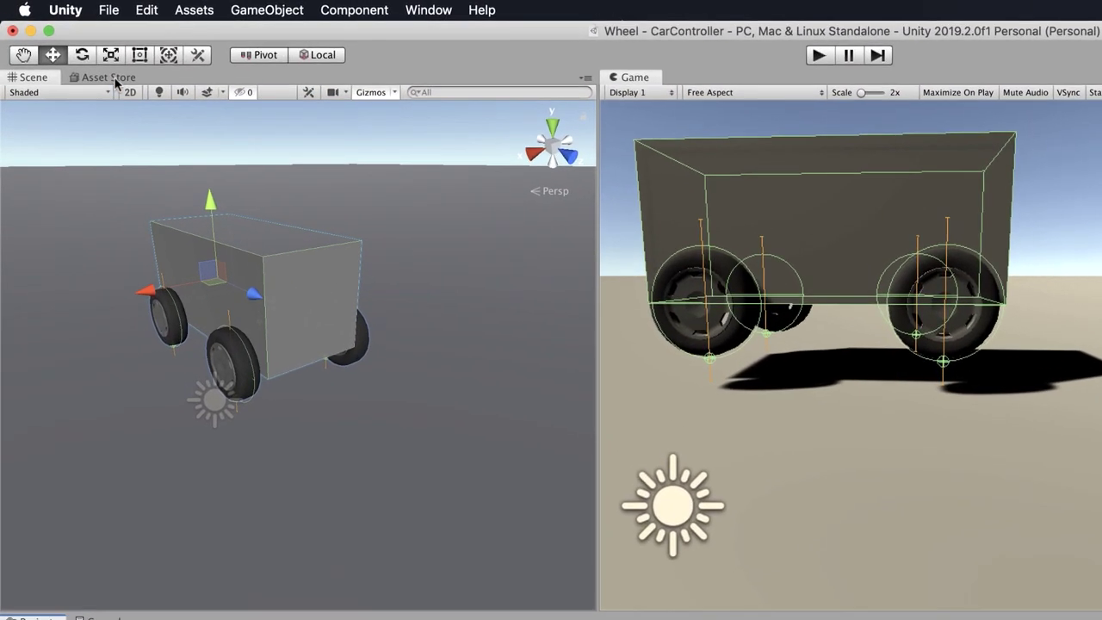
{"action": "left_click", "coordinate": [98, 69]}
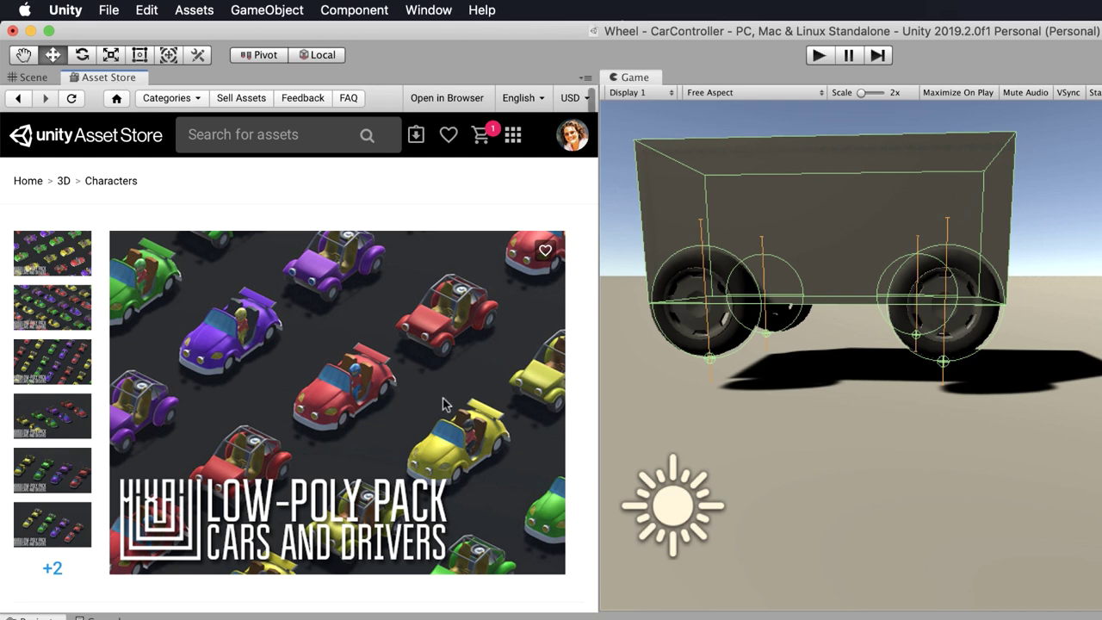
{"action": "scroll", "coordinate": [338, 417], "scroll_direction": "down", "scroll_amount": 2}
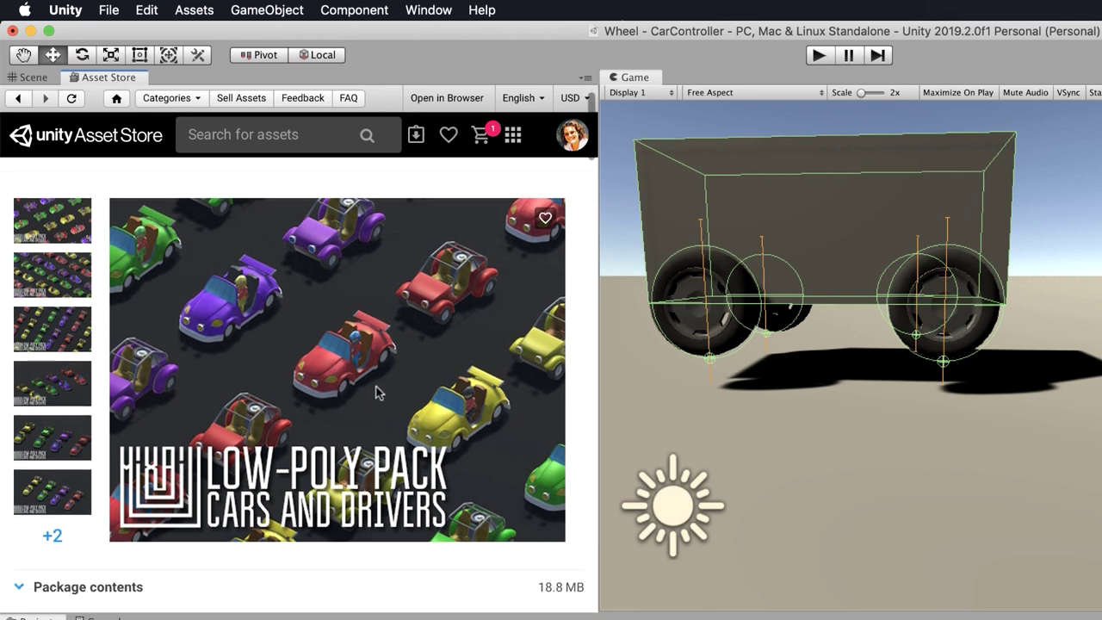
{"action": "scroll", "coordinate": [375, 389], "scroll_direction": "down", "scroll_amount": 2}
{"action": "scroll", "coordinate": [373, 388], "scroll_direction": "down", "scroll_amount": 6}
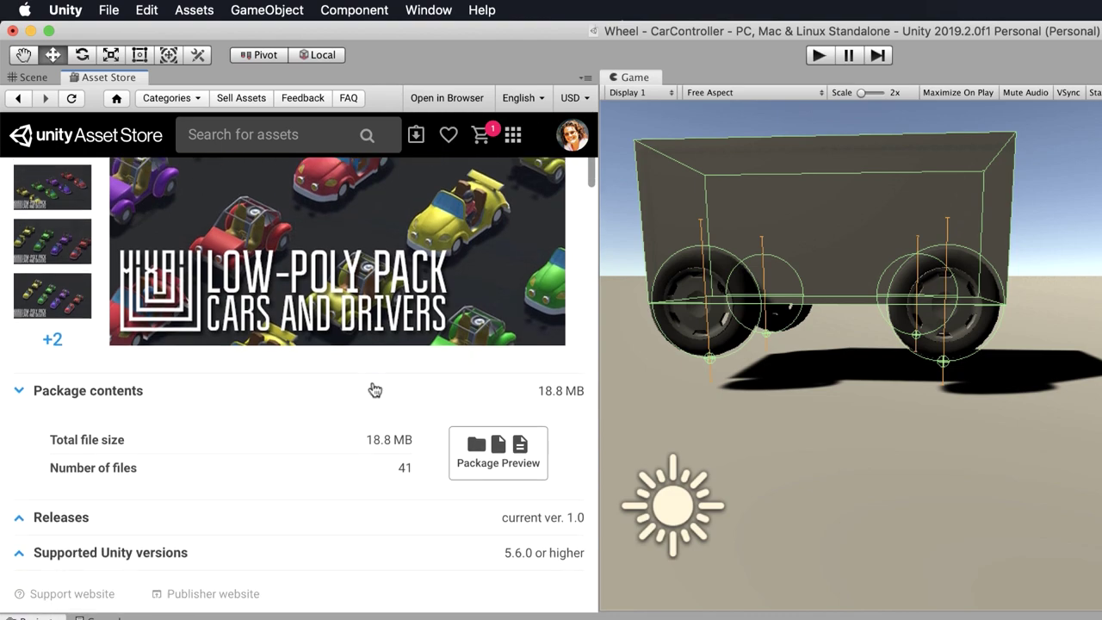
{"action": "scroll", "coordinate": [372, 388], "scroll_direction": "down", "scroll_amount": 4}
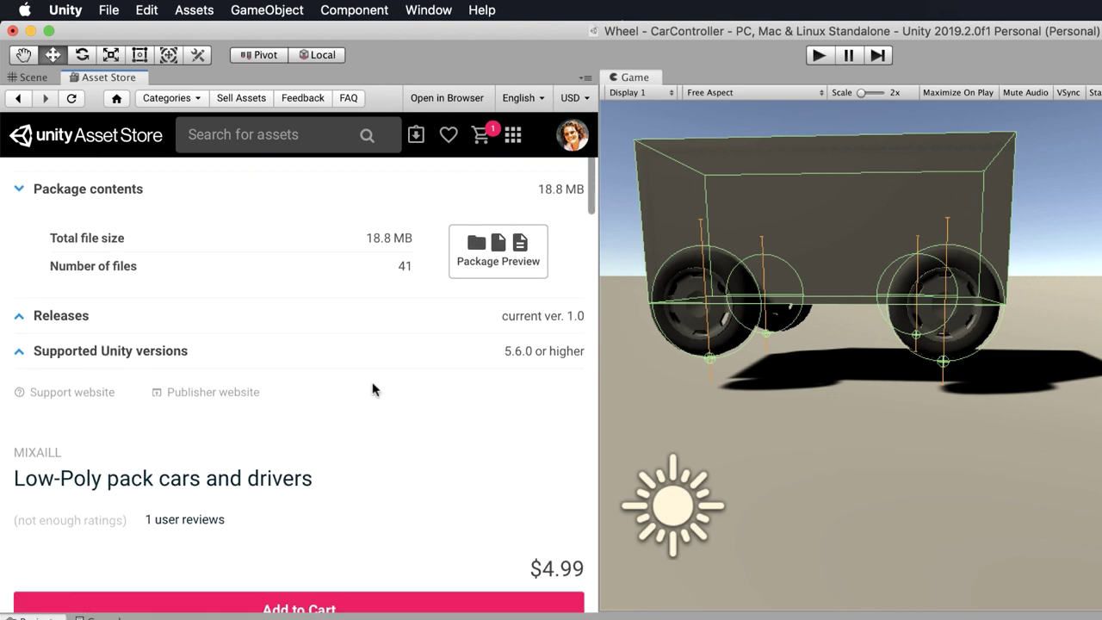
{"action": "scroll", "coordinate": [374, 389], "scroll_direction": "up", "scroll_amount": 5}
{"action": "scroll", "coordinate": [374, 389], "scroll_direction": "up", "scroll_amount": 6}
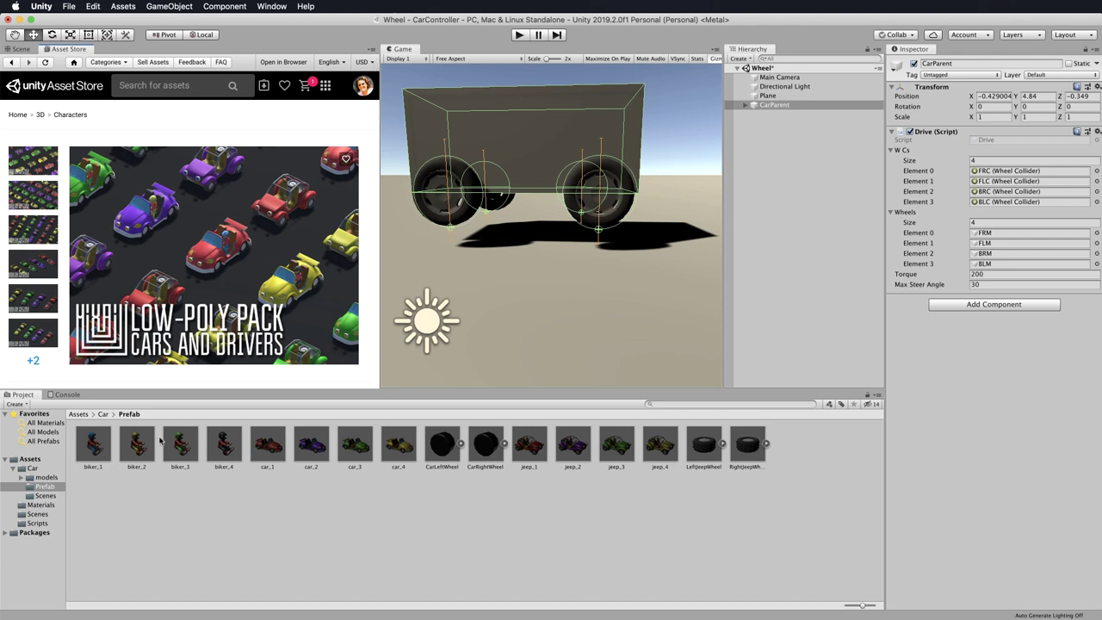
- Place the jeep_2 prefab in the scene view and deactivate the CarParent object
{"action": "left_click", "coordinate": [21, 49]}
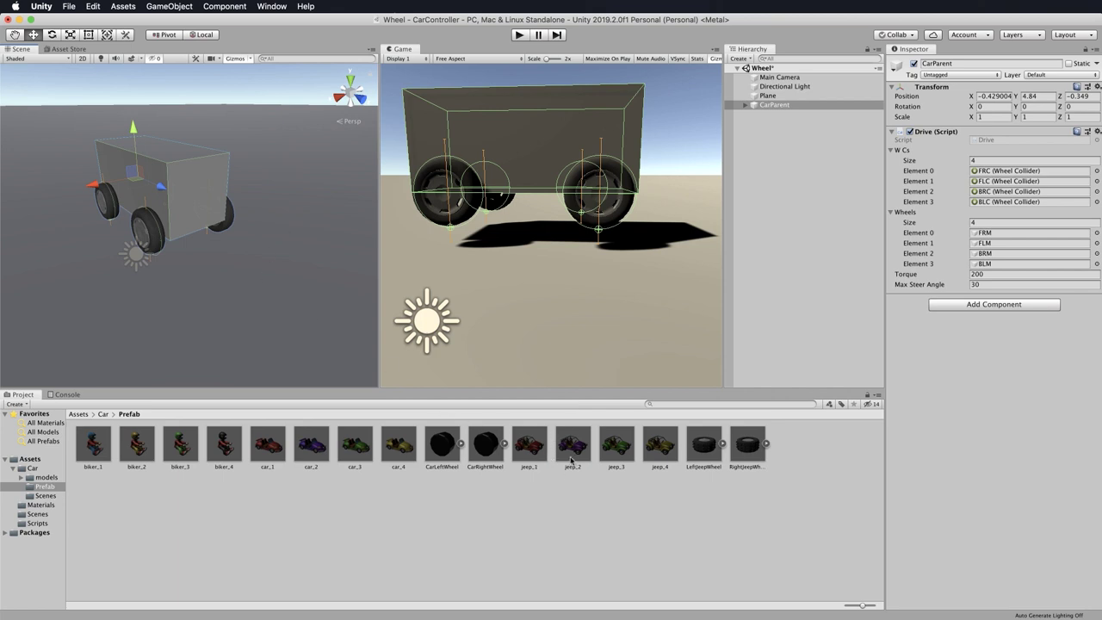
{"action": "left_click_drag", "start_coordinate": [574, 446], "coordinate": [172, 251]}
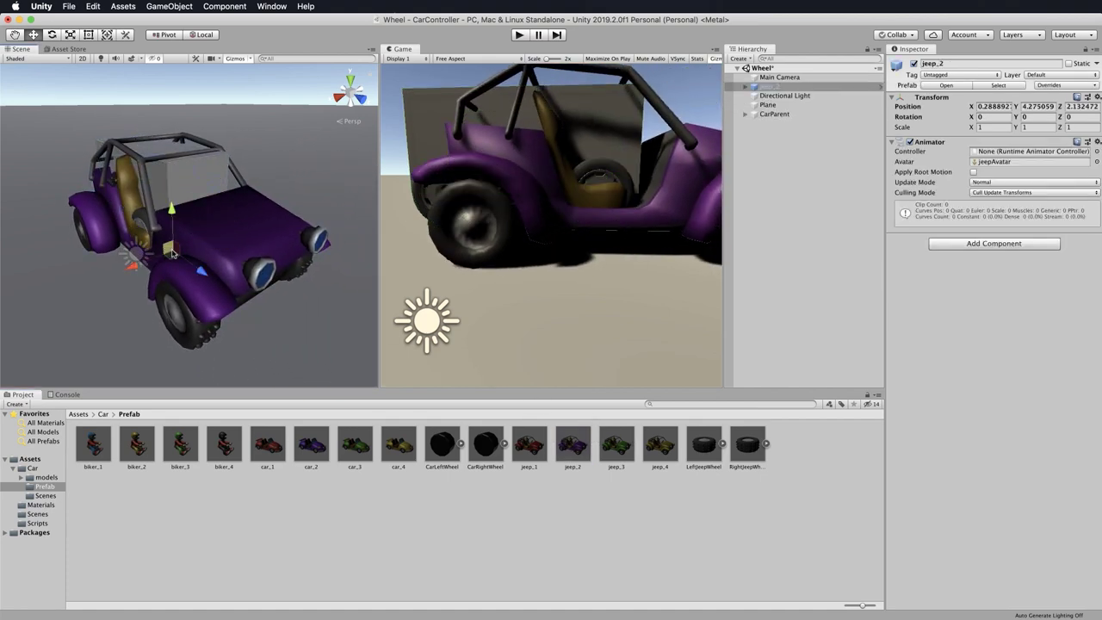
{"action": "left_click", "coordinate": [775, 115]}
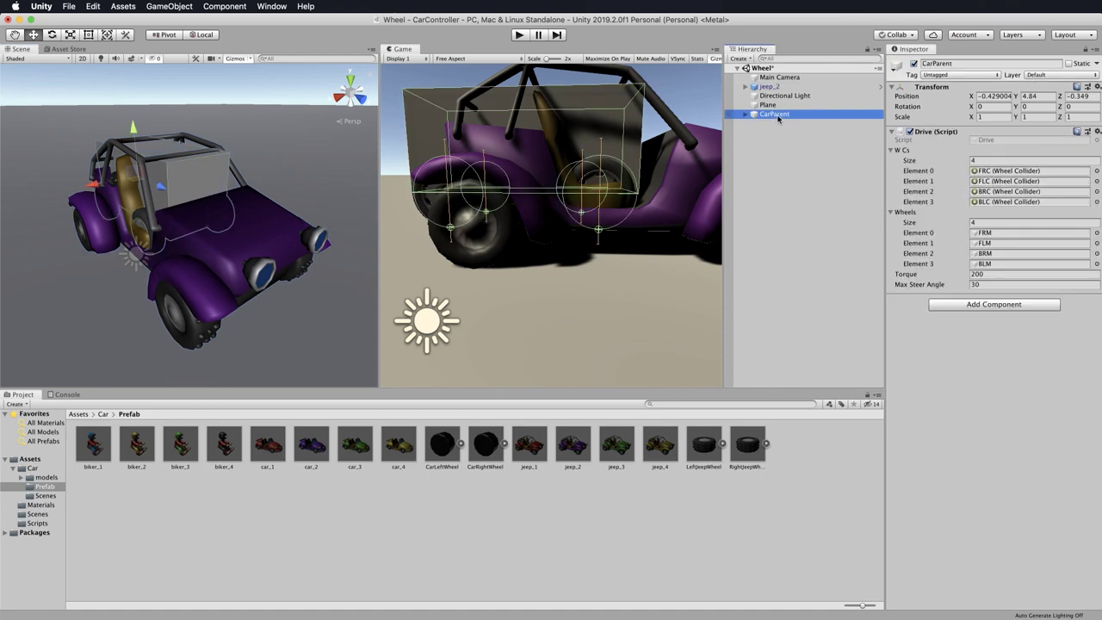
{"action": "left_click", "coordinate": [914, 63]}
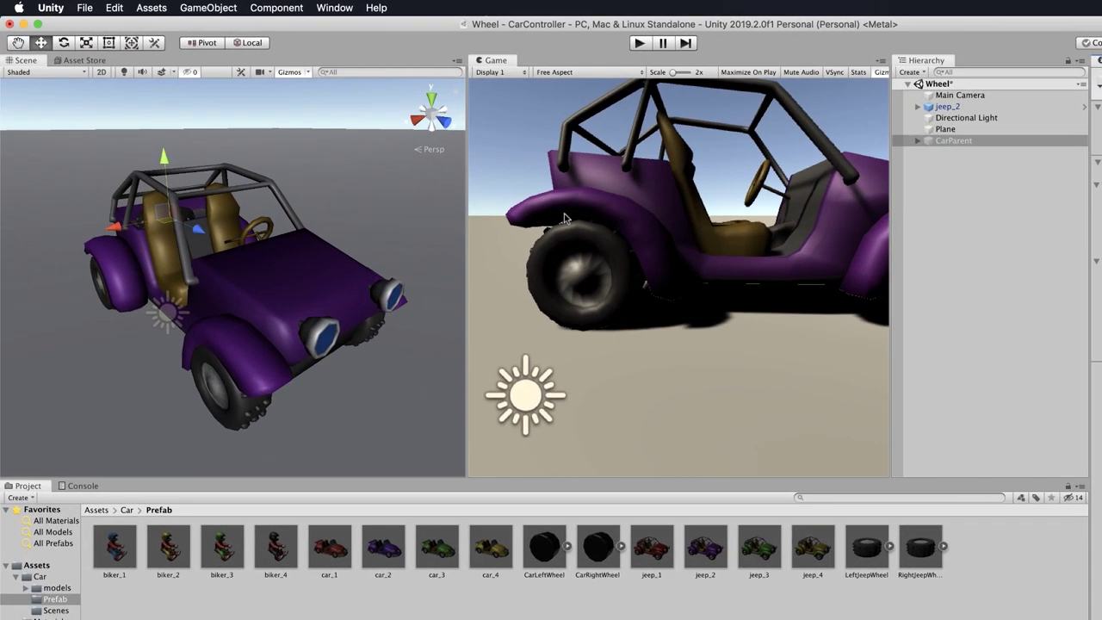
- Expand jeep_2's hierarchy down to the children of body_car and highlight the jeep body mesh
{"action": "left_click", "coordinate": [900, 104]}
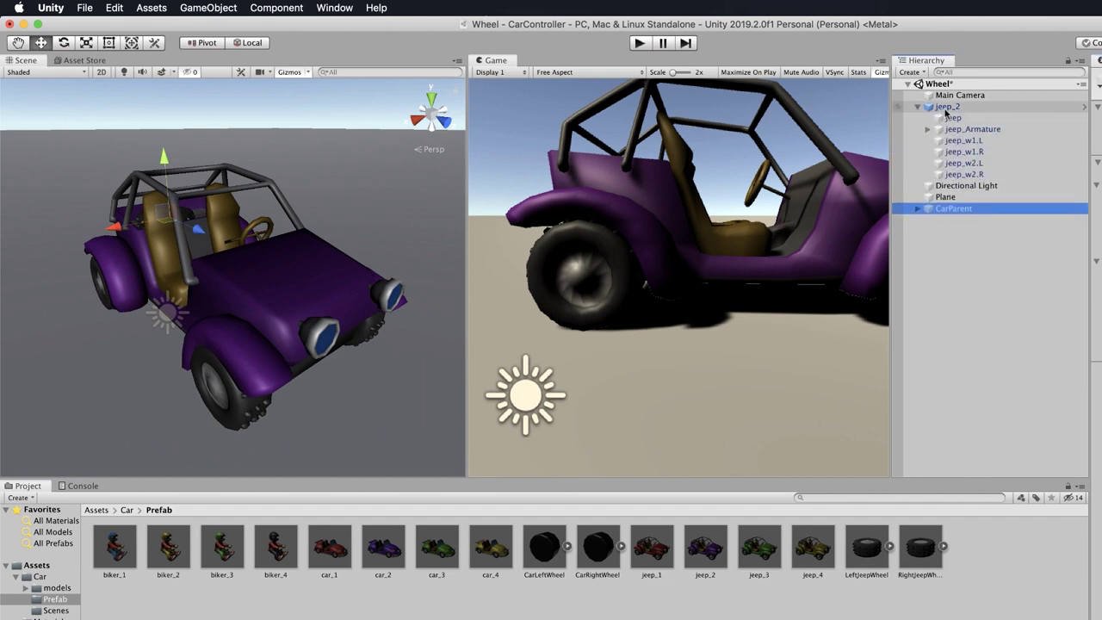
{"action": "left_click", "coordinate": [926, 130]}
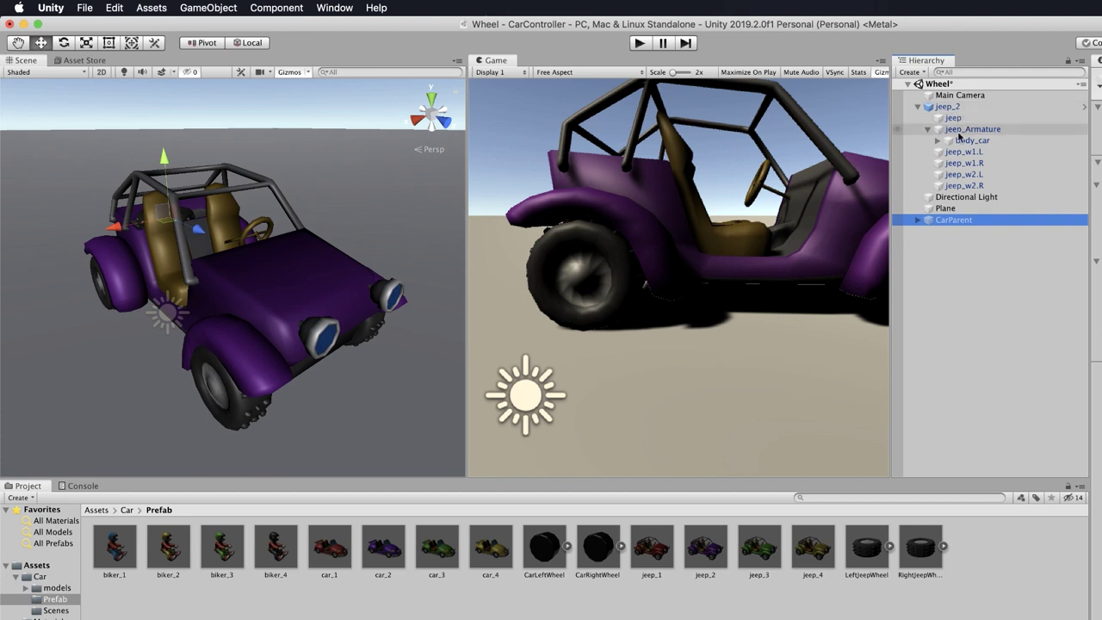
{"action": "left_click", "coordinate": [937, 140]}
{"action": "left_click", "coordinate": [982, 144]}
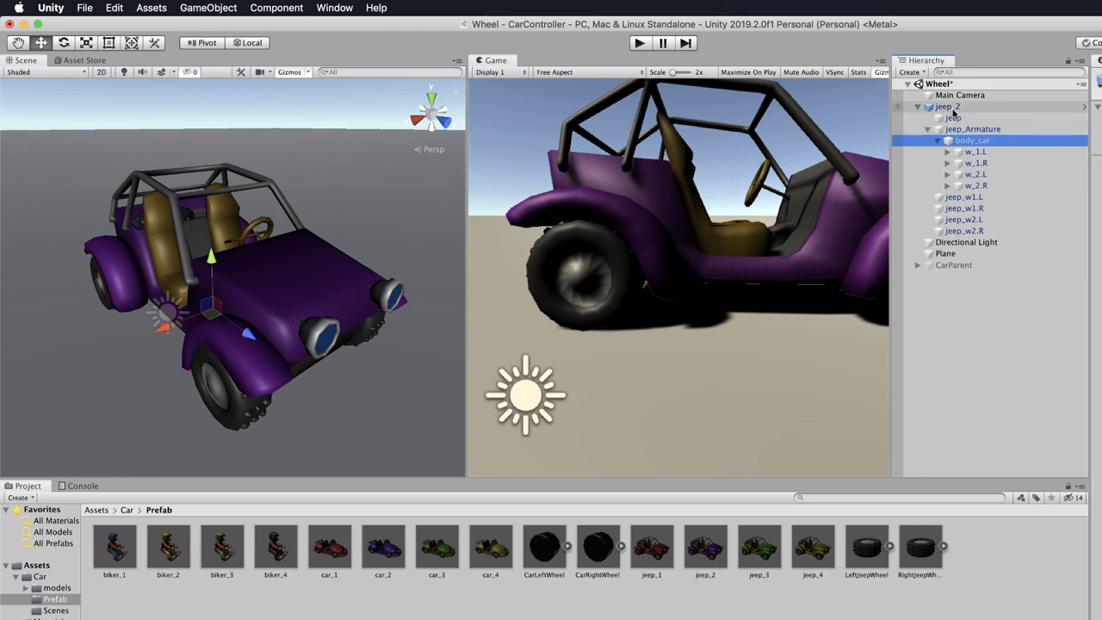
{"action": "left_click", "coordinate": [956, 118]}
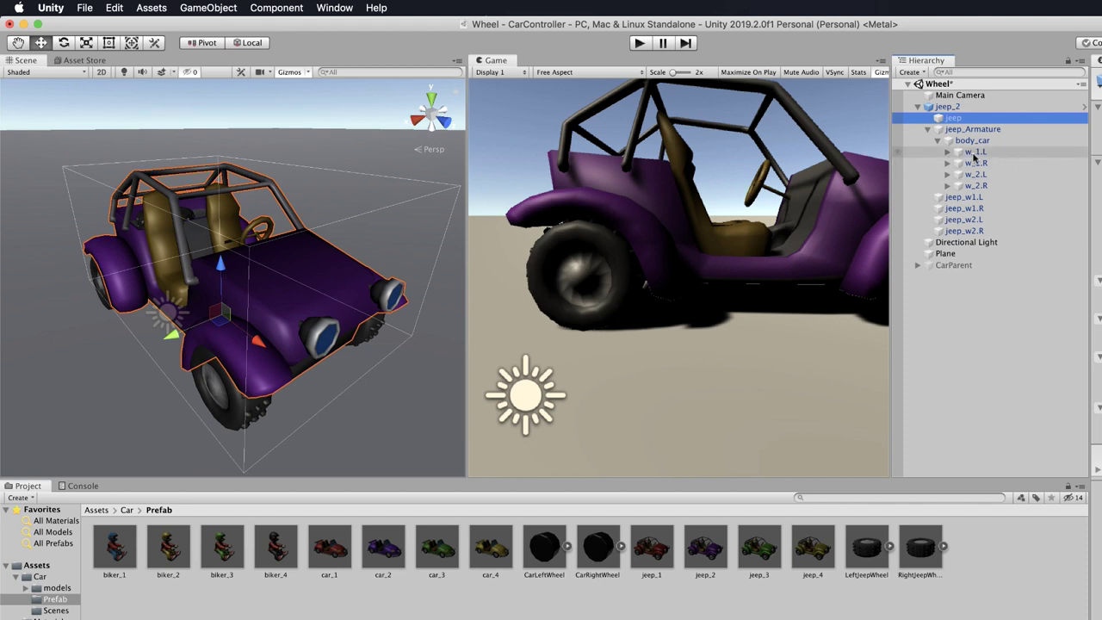
- Examine where the armature's wheel bones w_1.L, w_1.R, w_2.L and w_2.R sit on the jeep
{"action": "left_click", "coordinate": [975, 153]}
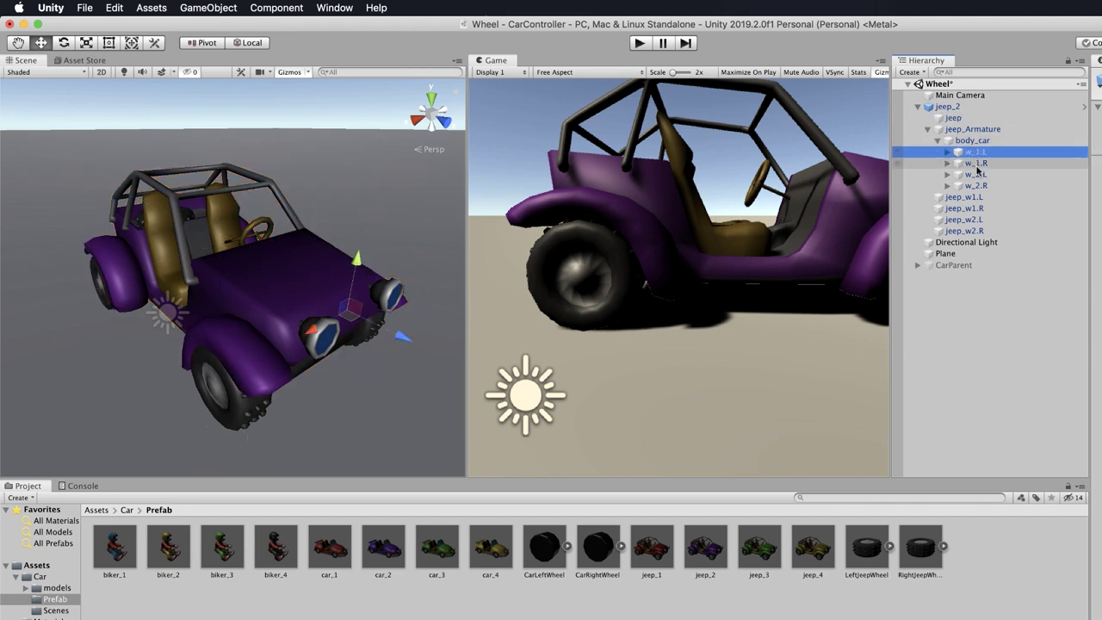
{"action": "key", "text": "Up"}
{"action": "key", "text": "Down"}
{"action": "key", "text": "Down"}
{"action": "key", "text": "Up"}
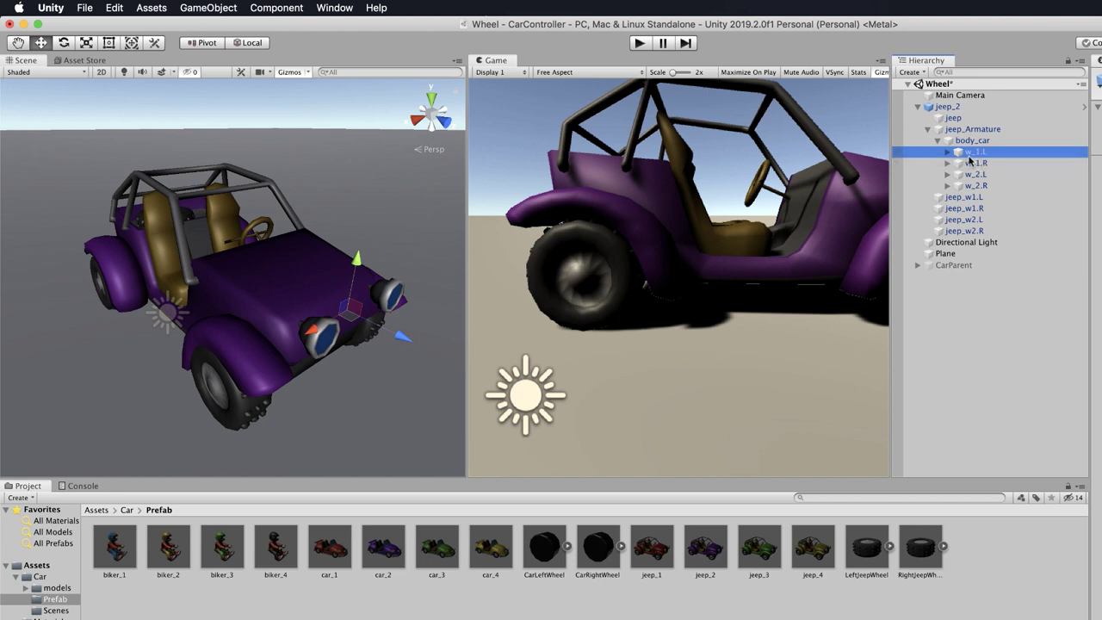
{"action": "left_click", "coordinate": [982, 163]}
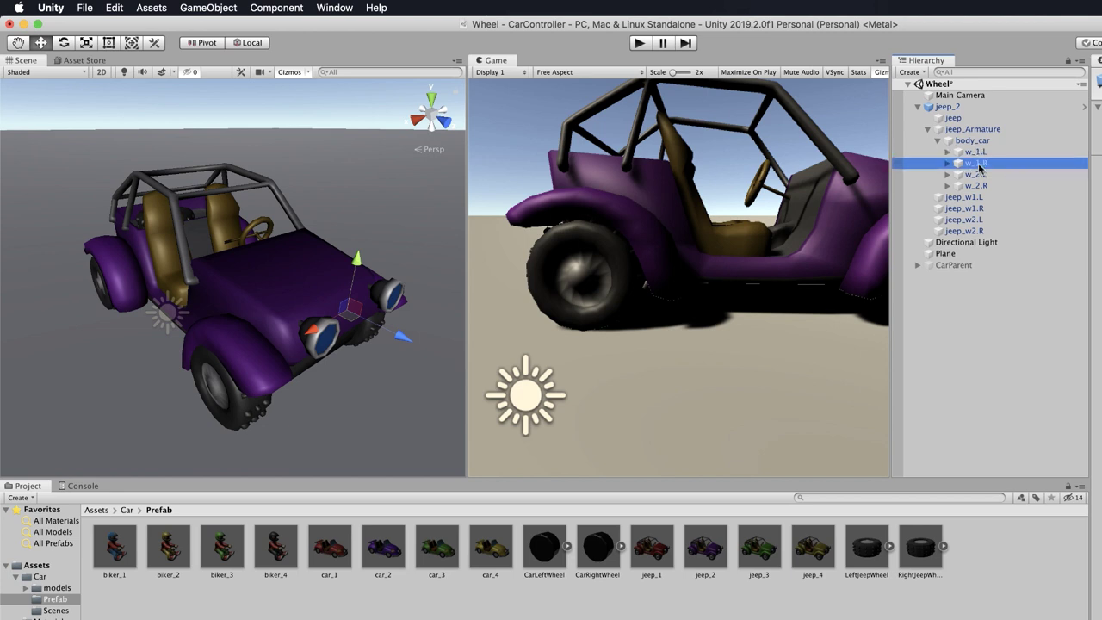
{"action": "left_click", "coordinate": [978, 176]}
{"action": "left_click", "coordinate": [980, 188]}
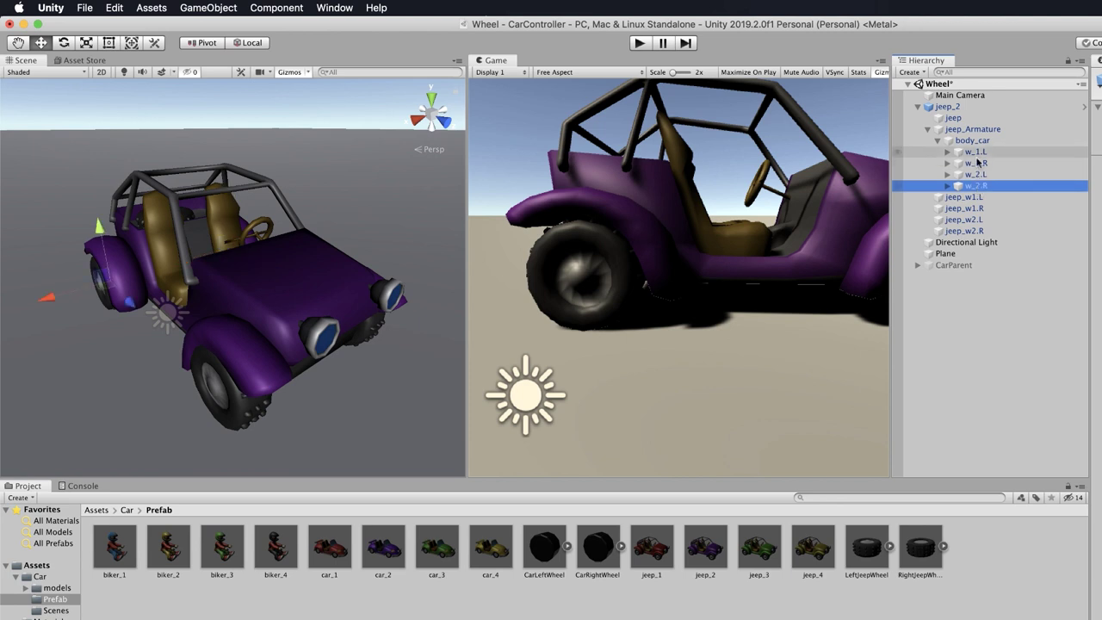
{"action": "left_click", "coordinate": [976, 165]}
{"action": "key", "text": "Down"}
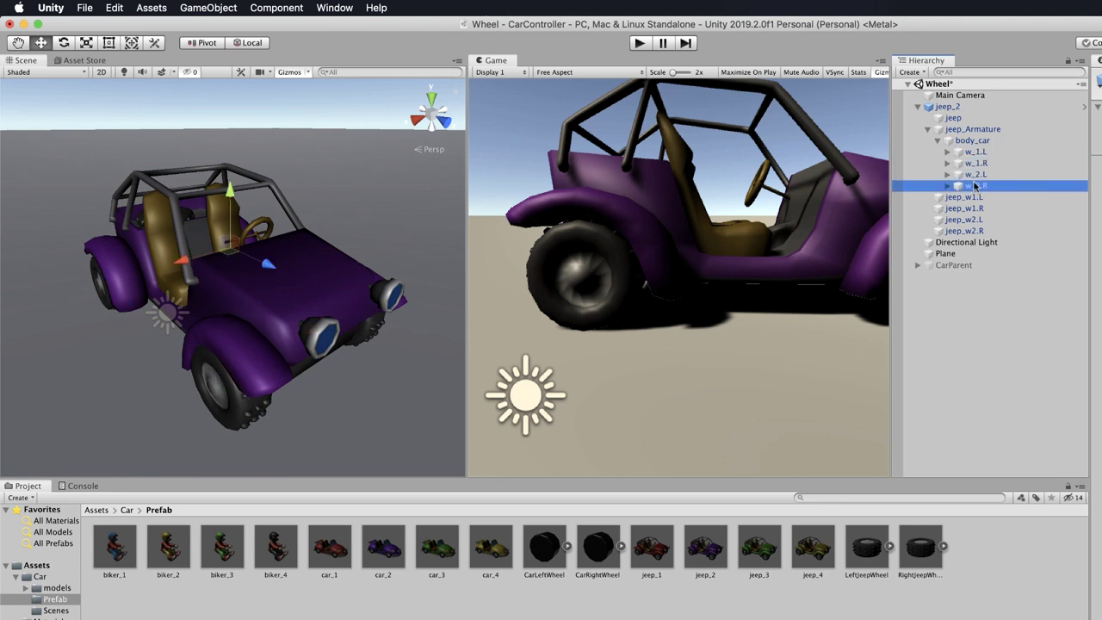
{"action": "key", "text": "Down"}
{"action": "left_click", "coordinate": [978, 152]}
{"action": "left_click", "coordinate": [977, 164]}
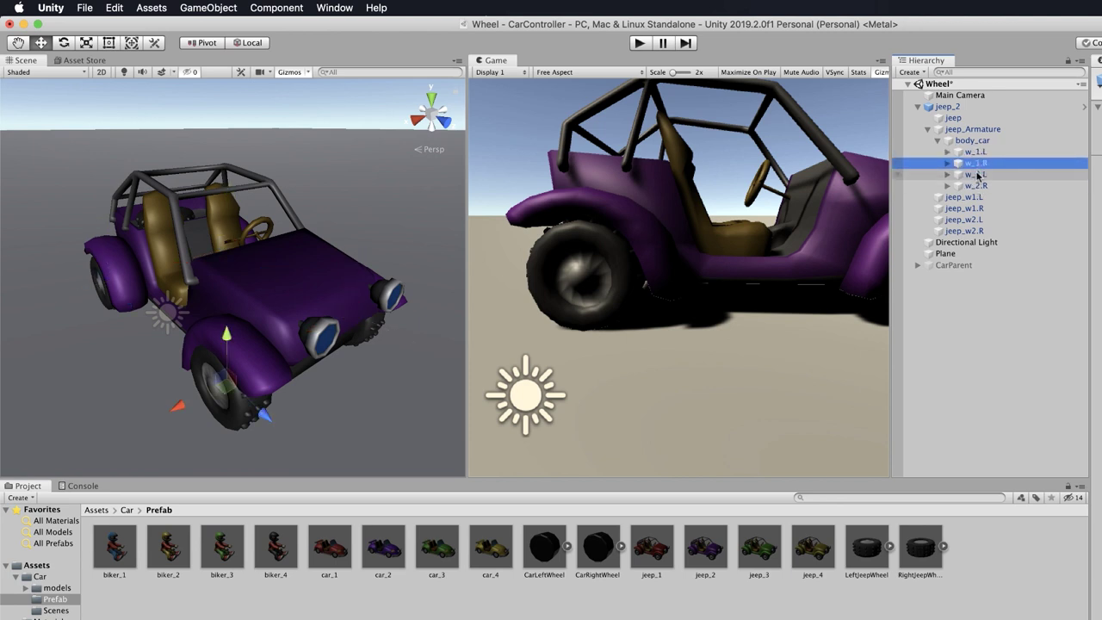
- Examine the four separate wheel meshes of jeep_2, from jeep_w1.L to jeep_w2.R
{"action": "left_click", "coordinate": [963, 198]}
{"action": "left_click", "coordinate": [962, 208]}
{"action": "left_click", "coordinate": [959, 220]}
{"action": "left_click", "coordinate": [962, 230]}
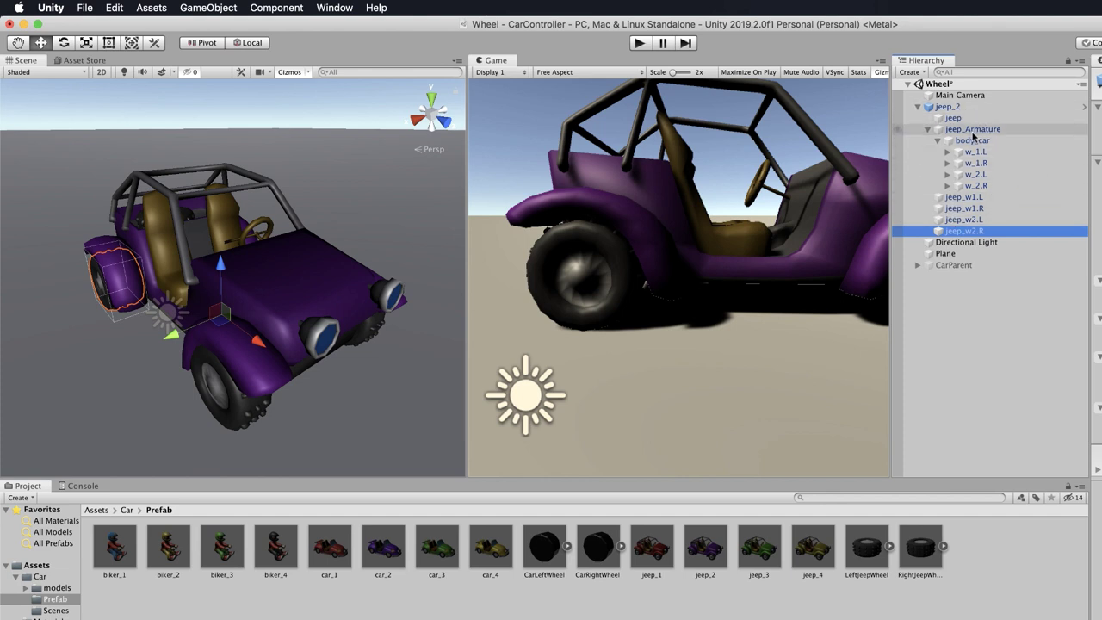
- Delete jeep_2 from the scene and reactivate the CarParent object
{"action": "left_click", "coordinate": [918, 107]}
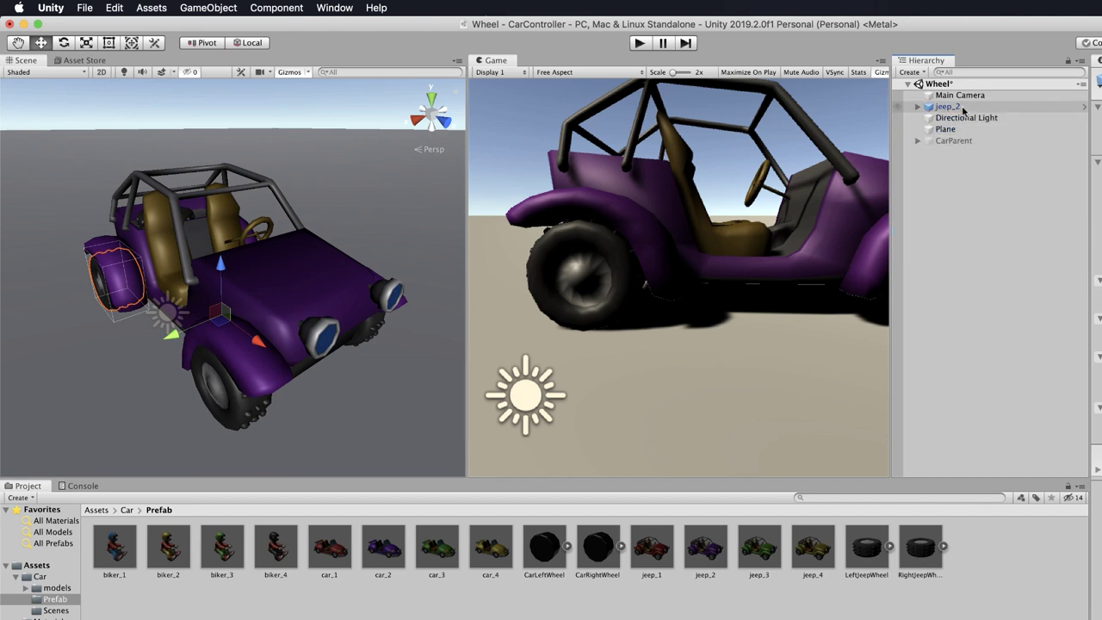
{"action": "left_click", "coordinate": [948, 108]}
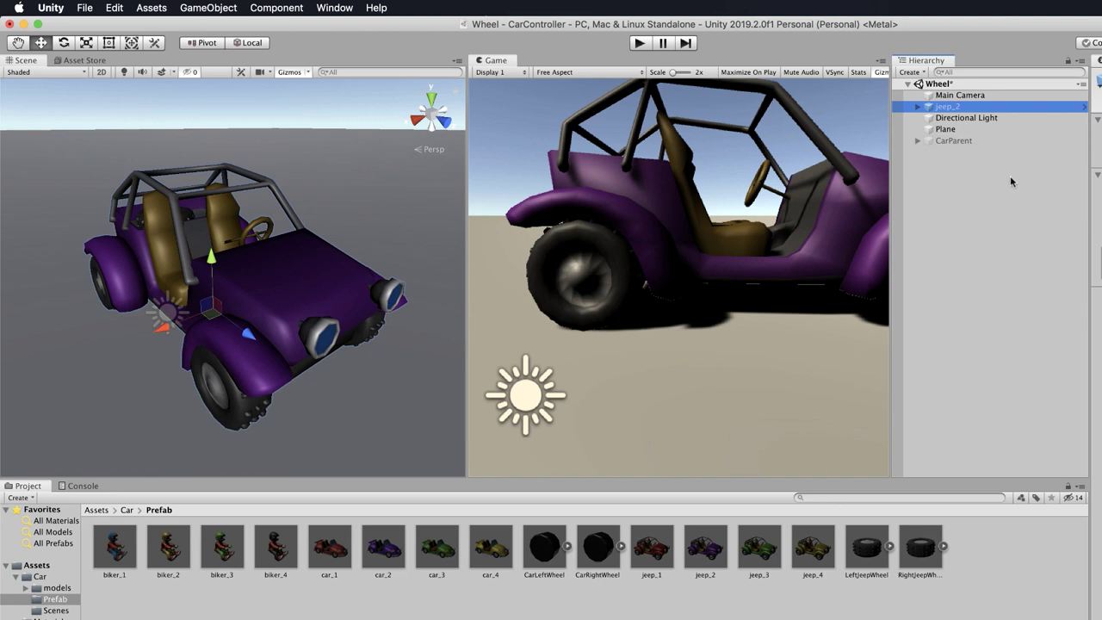
{"action": "key", "text": "Delete"}
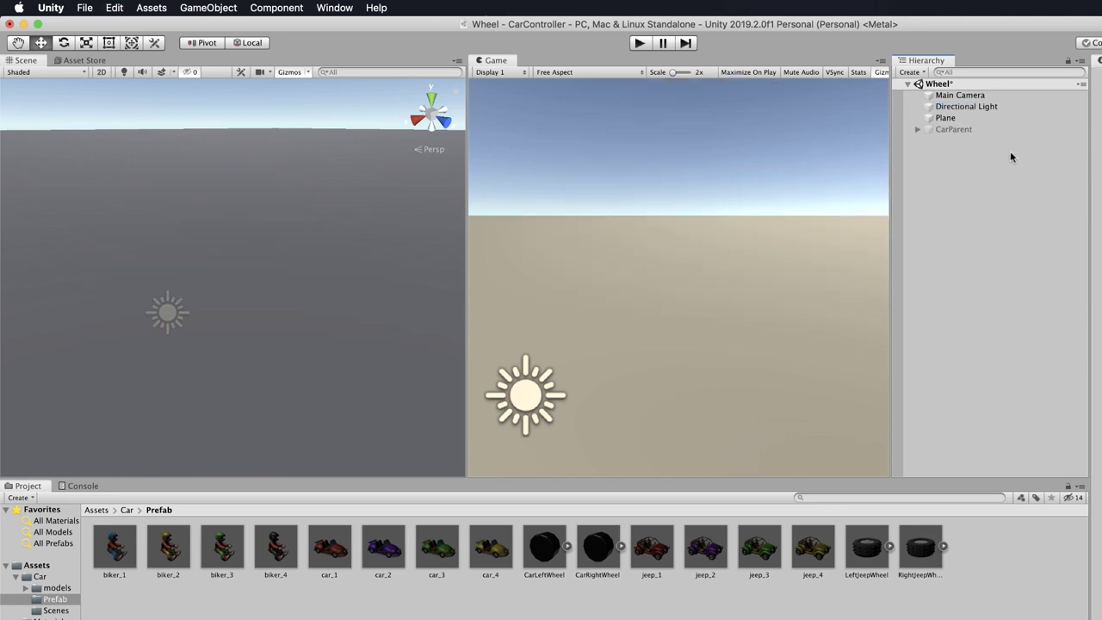
{"action": "left_click", "coordinate": [954, 129]}
{"action": "left_click", "coordinate": [1097, 99]}
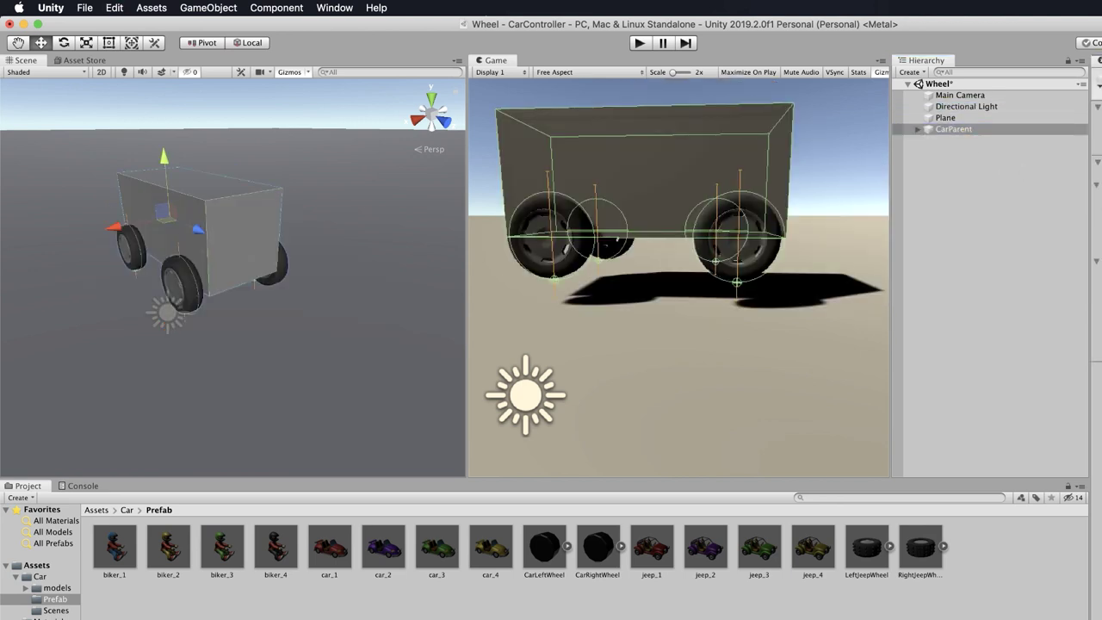
- Try replacing CarBody's Cube mesh with the car mesh from the assets
{"action": "left_click", "coordinate": [918, 128]}
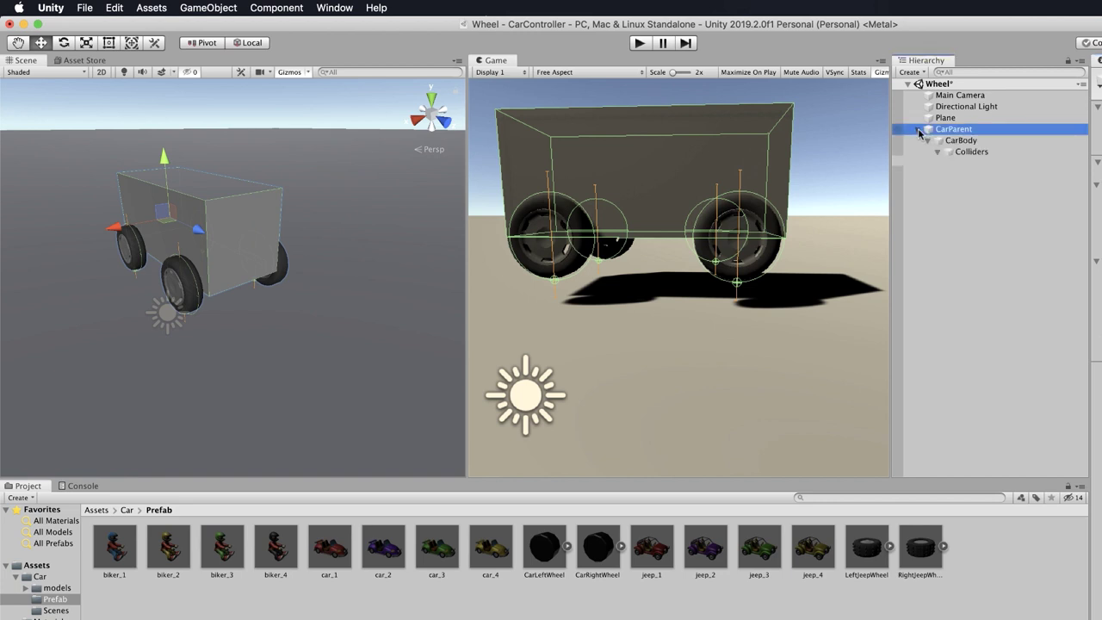
{"action": "left_click", "coordinate": [972, 142]}
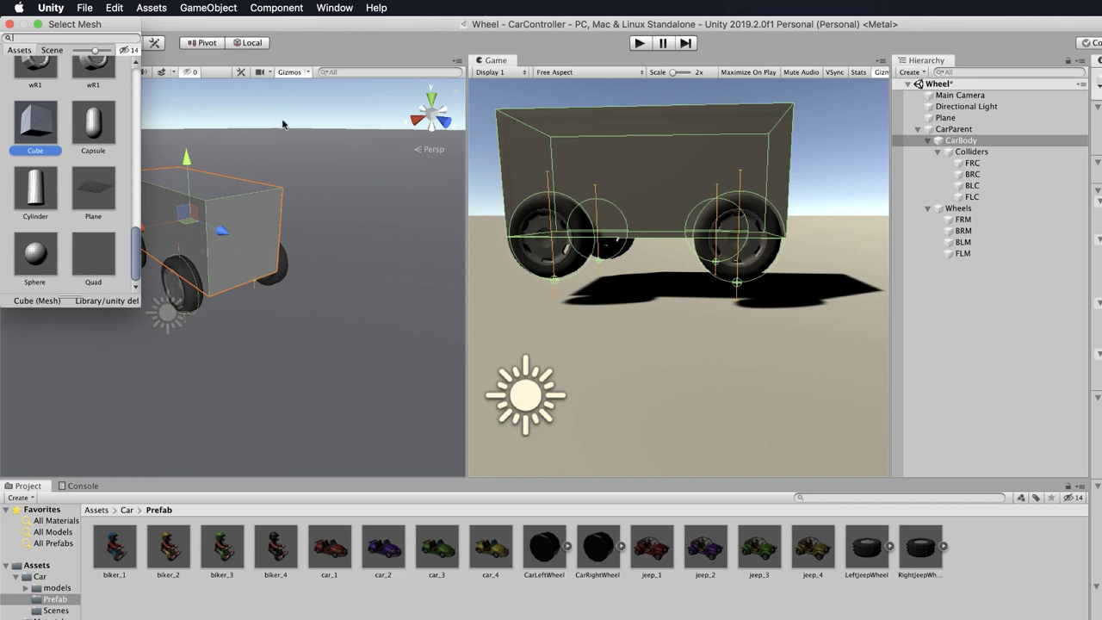
{"action": "left_click_drag", "start_coordinate": [105, 28], "coordinate": [534, 151]}
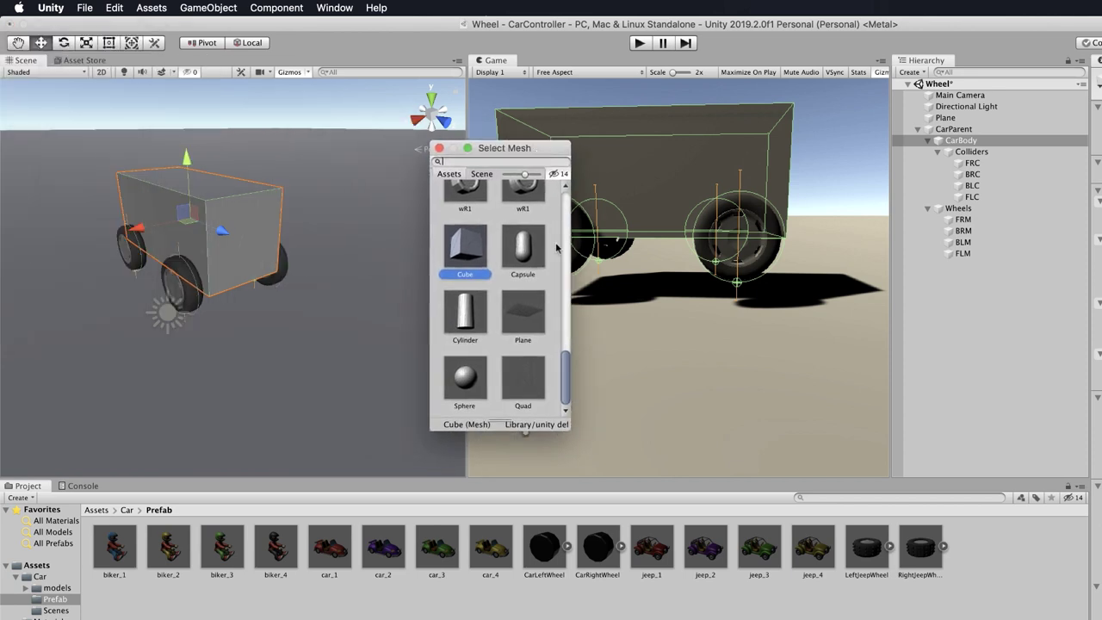
{"action": "left_click_drag", "start_coordinate": [565, 372], "coordinate": [560, 207]}
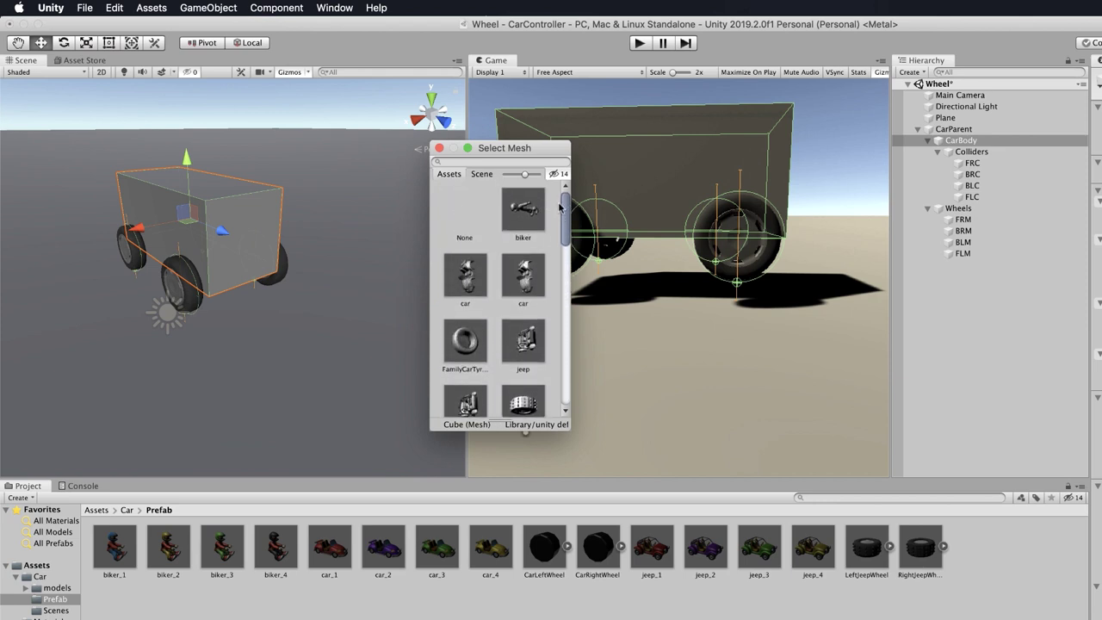
{"action": "left_click", "coordinate": [468, 285]}
{"action": "double_click", "coordinate": [467, 284]}
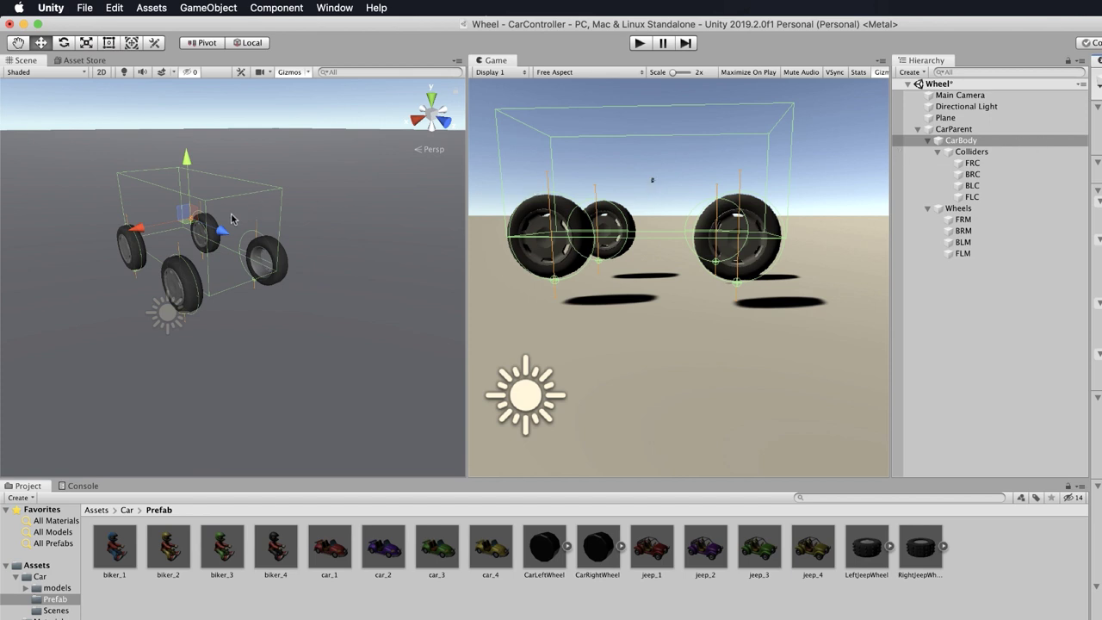
- Inspect the swapped car mesh up close and undo the mesh replacement on CarBody
{"action": "scroll", "coordinate": [257, 277], "scroll_direction": "up", "scroll_amount": 5}
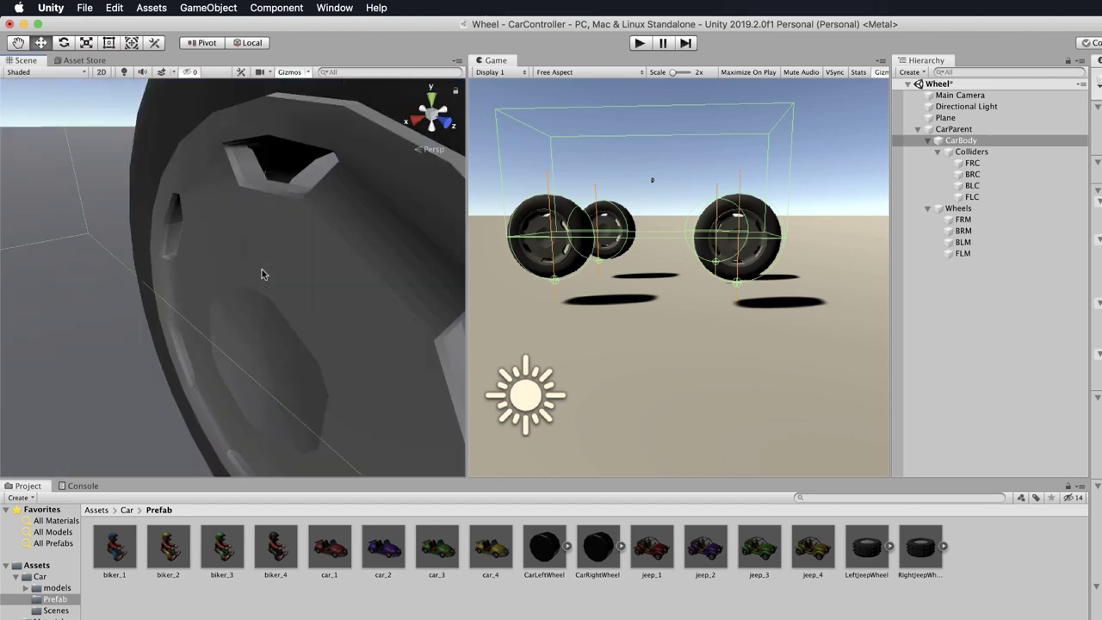
{"action": "scroll", "coordinate": [262, 270], "scroll_direction": "down", "scroll_amount": 8}
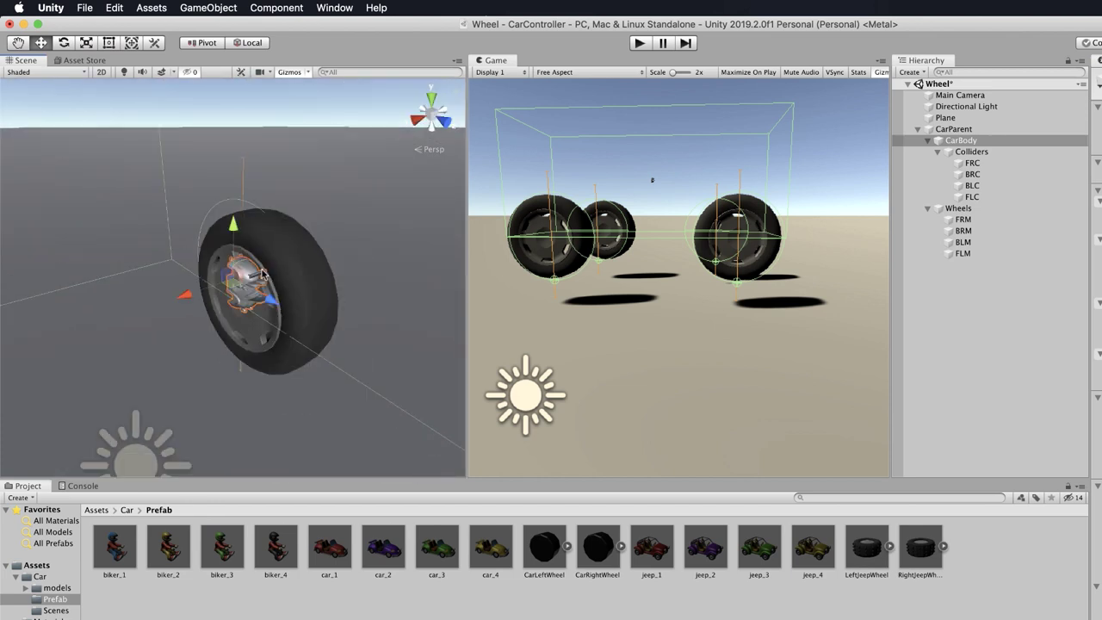
{"action": "left_click_drag", "start_coordinate": [261, 274], "coordinate": [250, 297], "text": "alt"}
{"action": "mouse_move", "coordinate": [974, 143]}
{"action": "left_mouse_down"}
{"action": "mouse_move", "coordinate": [971, 206]}
{"action": "mouse_move", "coordinate": [990, 164]}
{"action": "mouse_move", "coordinate": [973, 208]}
{"action": "mouse_move", "coordinate": [980, 141]}
{"action": "left_mouse_up"}
{"action": "scroll", "coordinate": [380, 237], "scroll_direction": "down", "scroll_amount": 5}
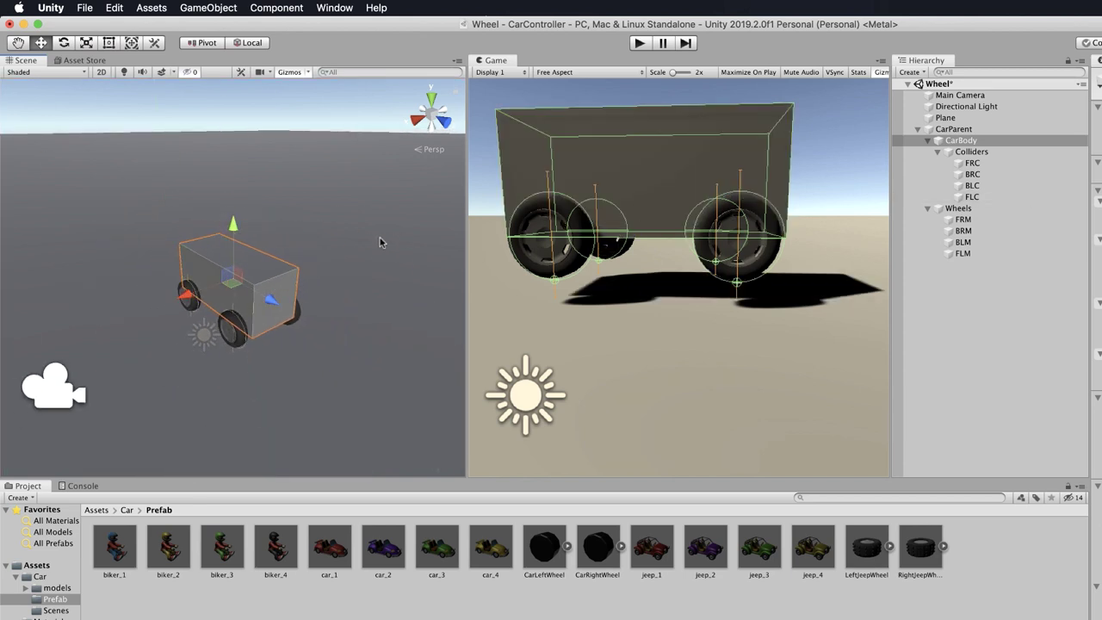
{"action": "scroll", "coordinate": [380, 238], "scroll_direction": "up", "scroll_amount": 3}
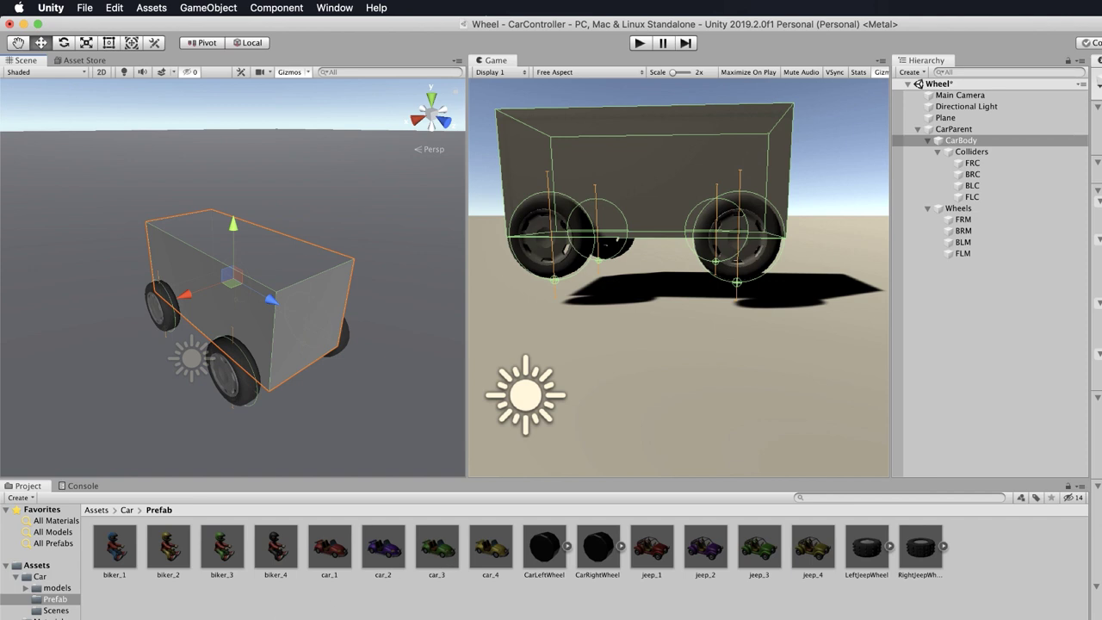
- Place the JeepNoArm model from the Car/models folder in the scene and expand its hierarchy
{"action": "left_click", "coordinate": [51, 587]}
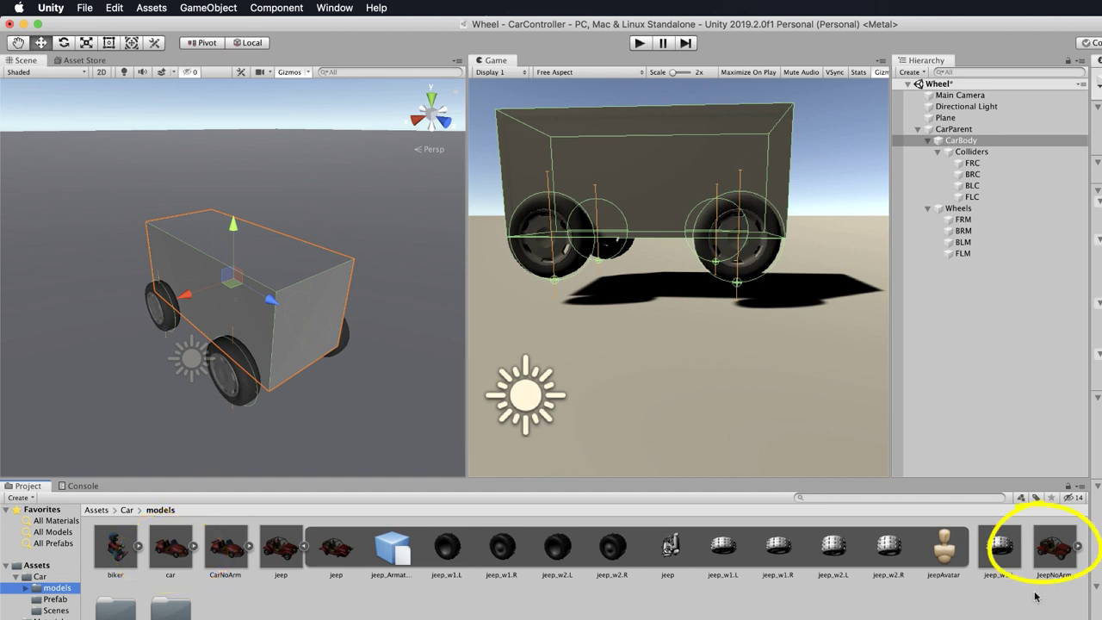
{"action": "left_click_drag", "start_coordinate": [1057, 561], "coordinate": [189, 319]}
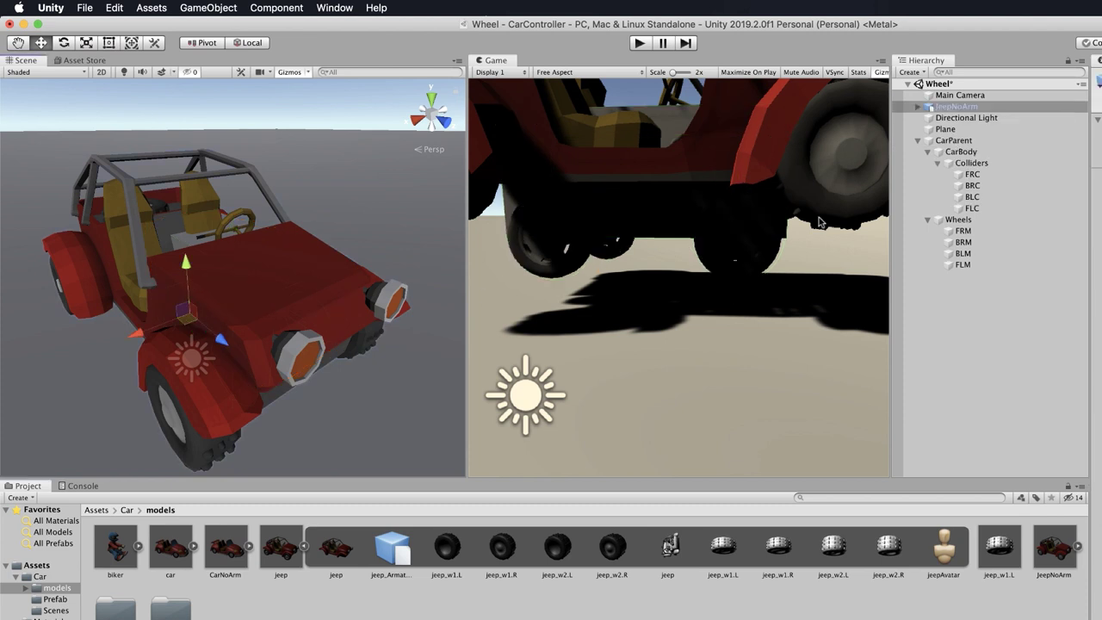
{"action": "left_click", "coordinate": [919, 106]}
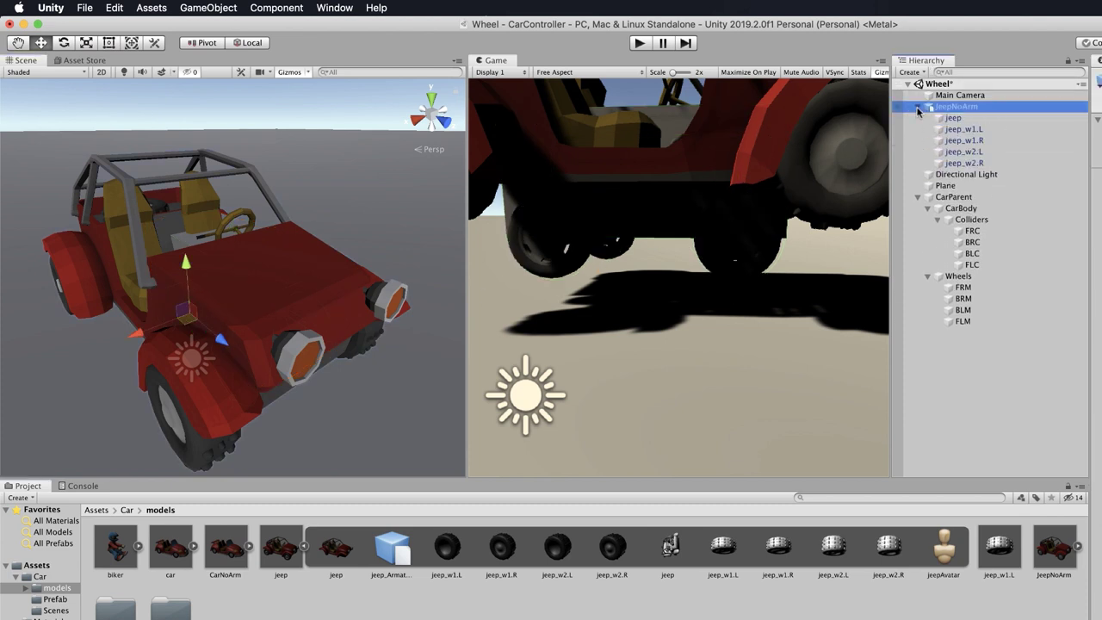
- Examine the separate body and wheel parts of JeepNoArm one by one
{"action": "left_click", "coordinate": [954, 118]}
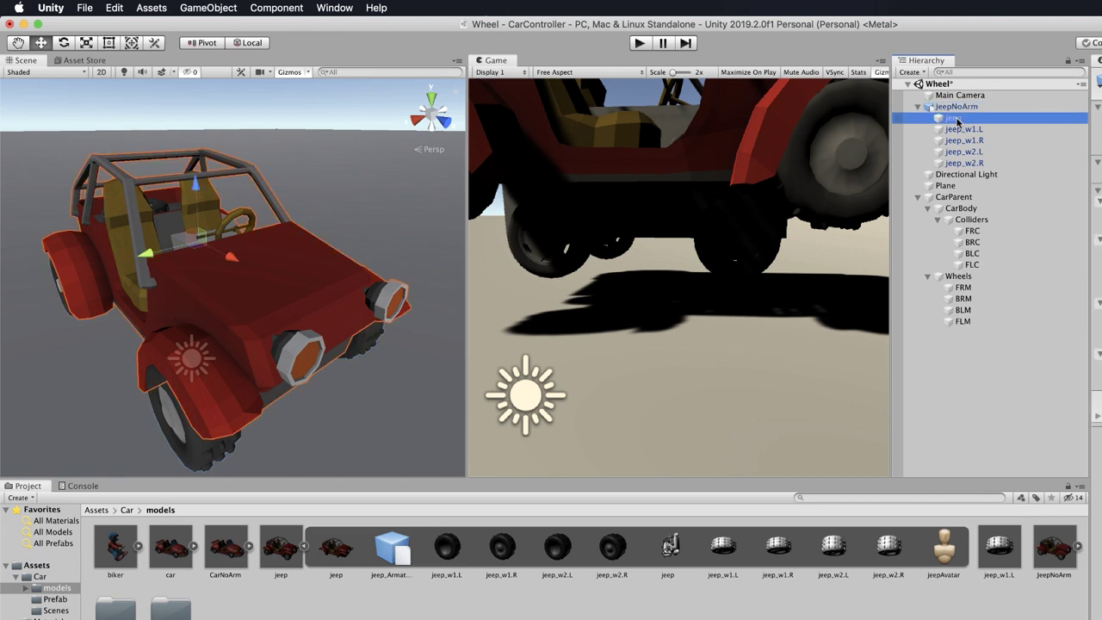
{"action": "left_click", "coordinate": [957, 129]}
{"action": "left_click", "coordinate": [957, 140]}
{"action": "left_click", "coordinate": [957, 151]}
{"action": "left_click", "coordinate": [957, 163]}
{"action": "left_click", "coordinate": [957, 151]}
{"action": "left_click", "coordinate": [957, 140]}
{"action": "left_click", "coordinate": [954, 129]}
{"action": "left_click", "coordinate": [953, 117]}
- Move JeepNoArm clear of CarParent so both vehicles stand side by side
{"action": "scroll", "coordinate": [366, 222], "scroll_direction": "down", "scroll_amount": 5}
{"action": "left_click_drag", "start_coordinate": [368, 248], "coordinate": [244, 200], "text": "alt"}
{"action": "left_click", "coordinate": [950, 106]}
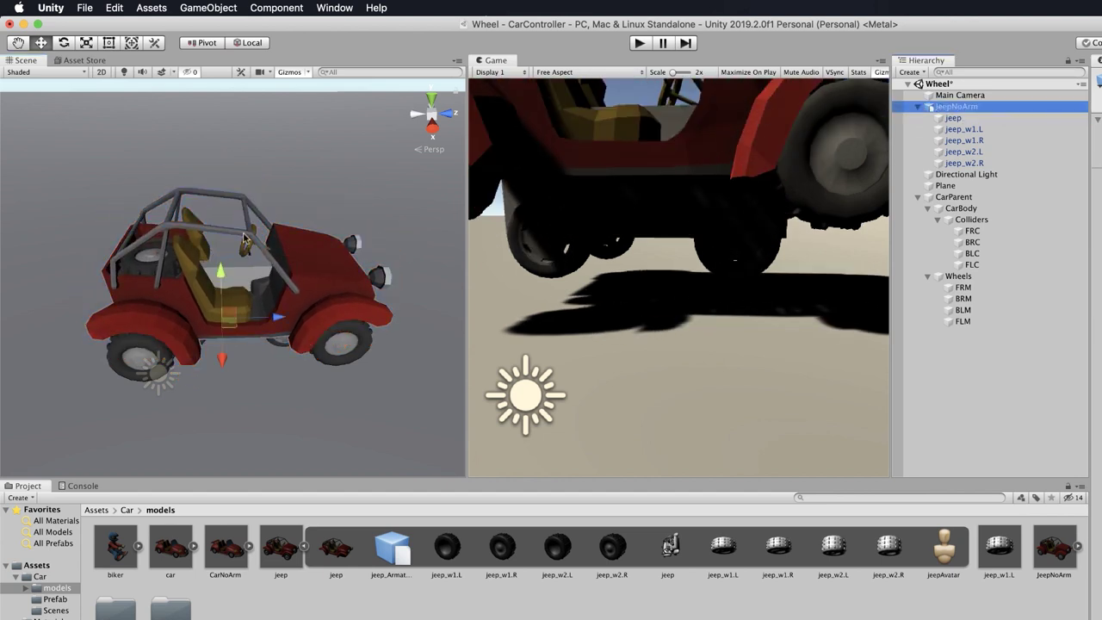
{"action": "left_click_drag", "start_coordinate": [220, 272], "coordinate": [198, 298]}
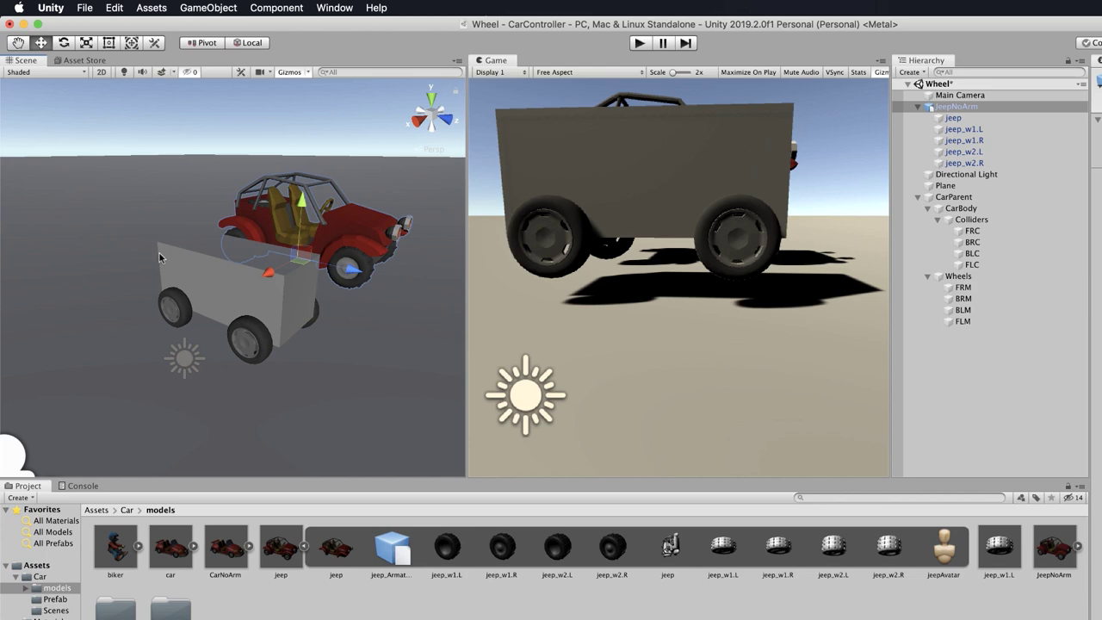
{"action": "left_click_drag", "start_coordinate": [370, 313], "coordinate": [278, 257], "text": "alt"}
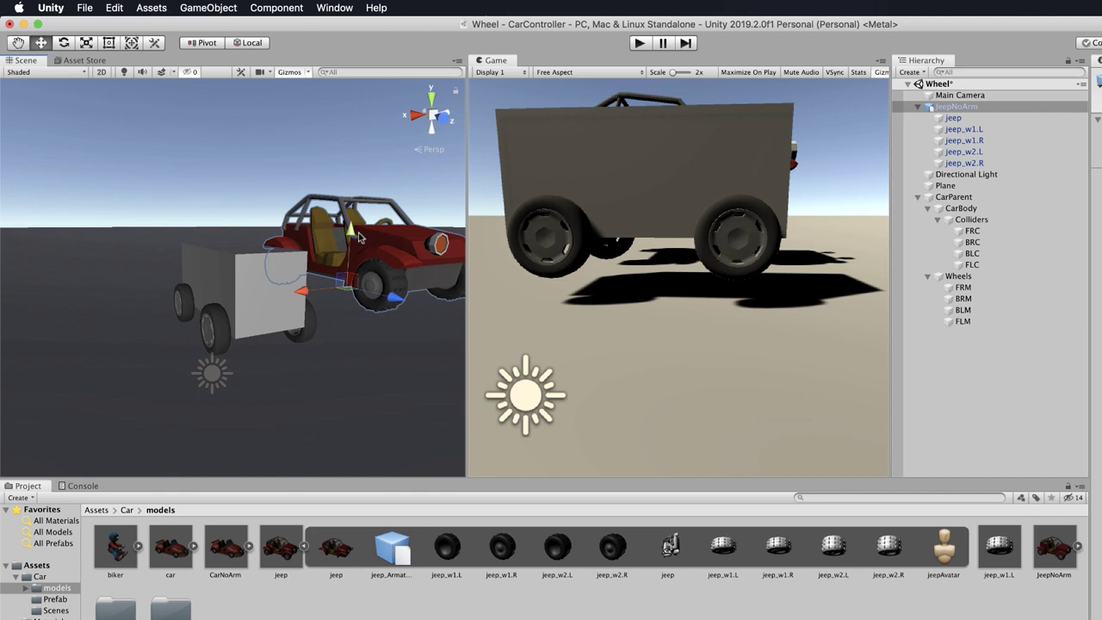
- Lower JeepNoArm beside the box car and unpack its prefab completely so its parts can be re-parented
{"action": "left_click_drag", "start_coordinate": [352, 231], "coordinate": [287, 314]}
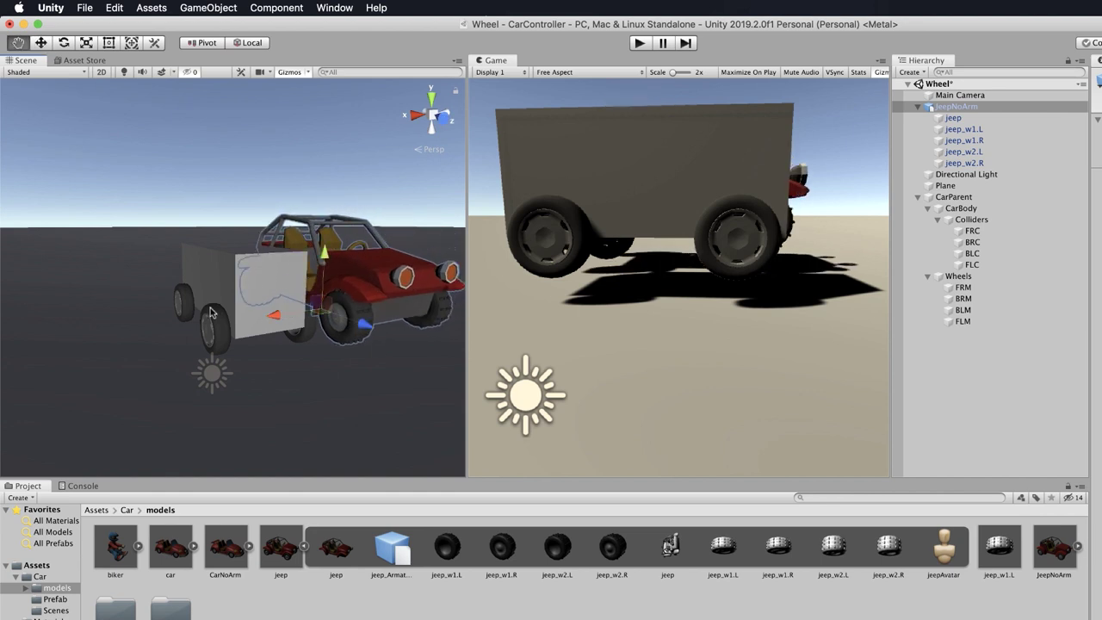
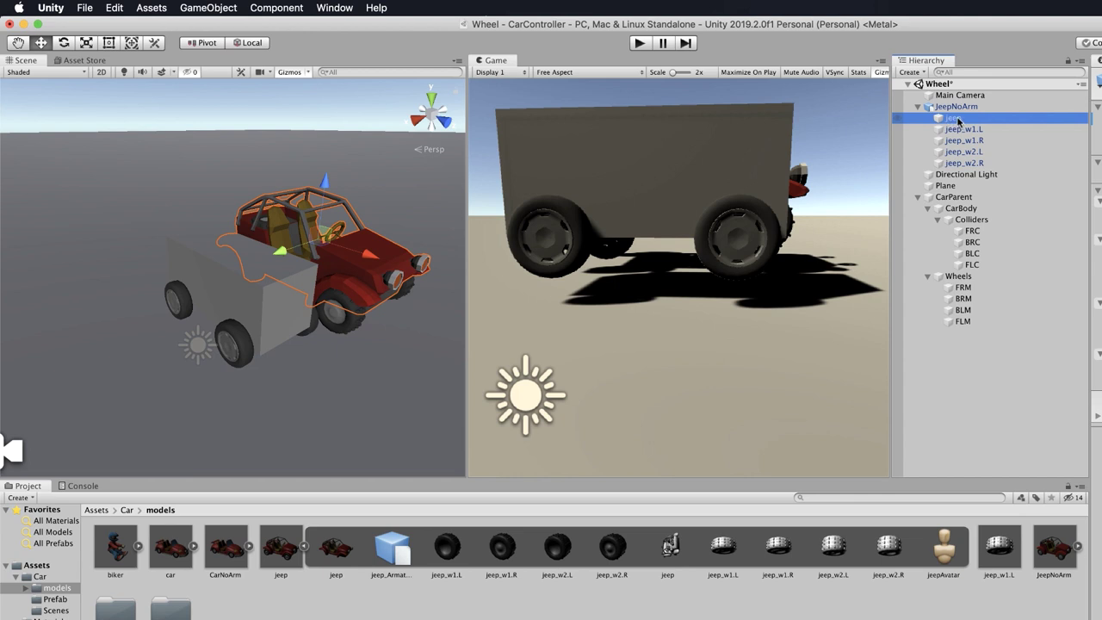
{"action": "left_click_drag", "start_coordinate": [961, 121], "coordinate": [971, 211]}
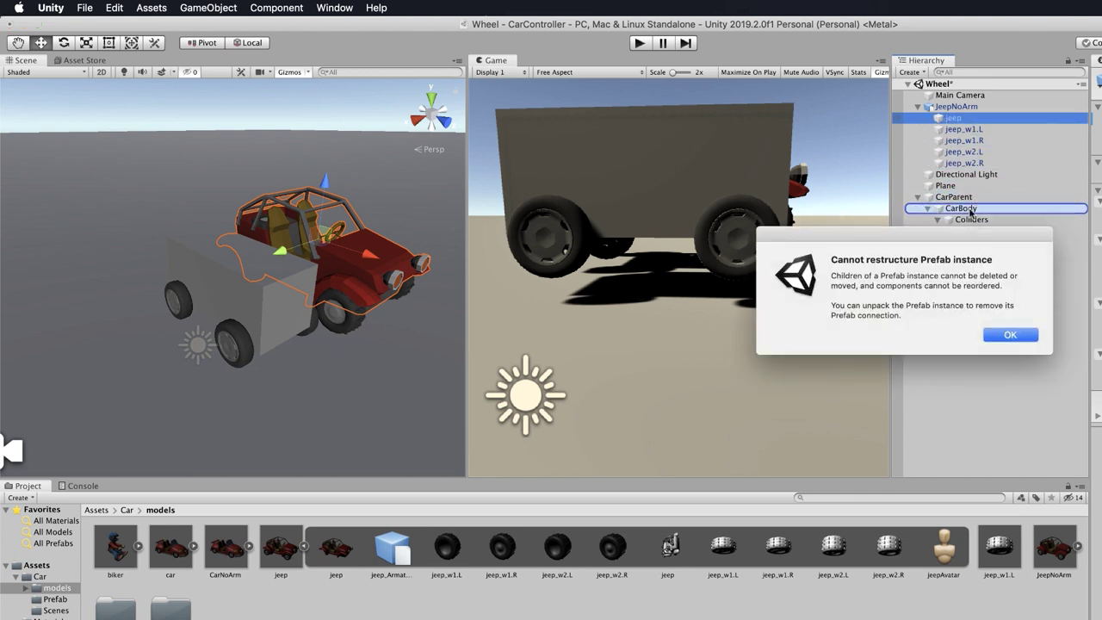
{"action": "left_click", "coordinate": [1014, 334]}
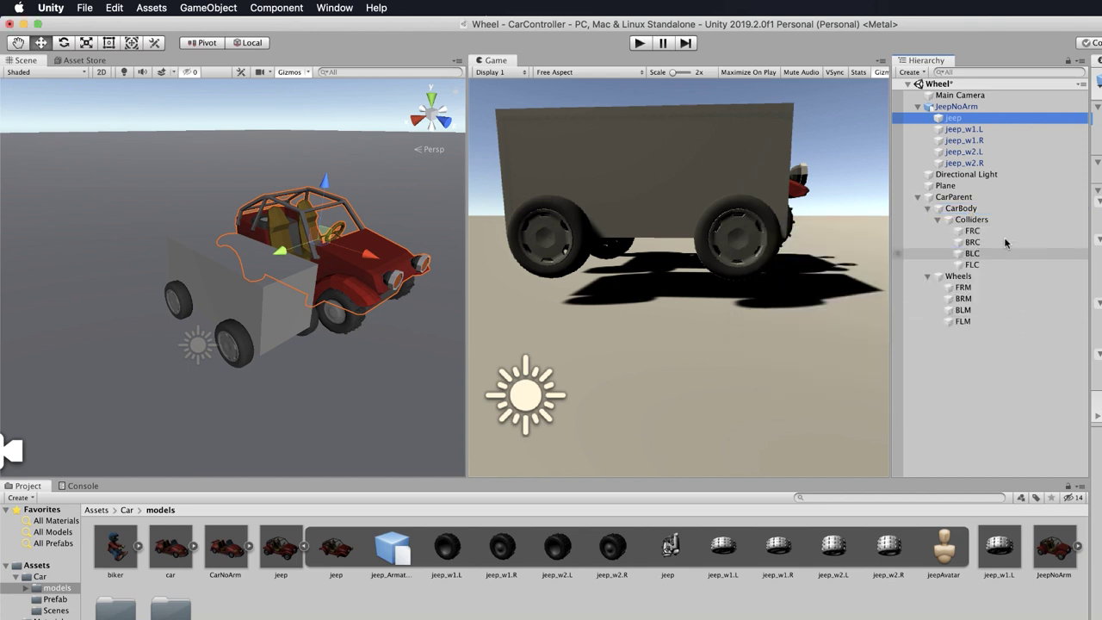
{"action": "left_click", "coordinate": [952, 107]}
{"action": "right_click", "coordinate": [949, 107]}
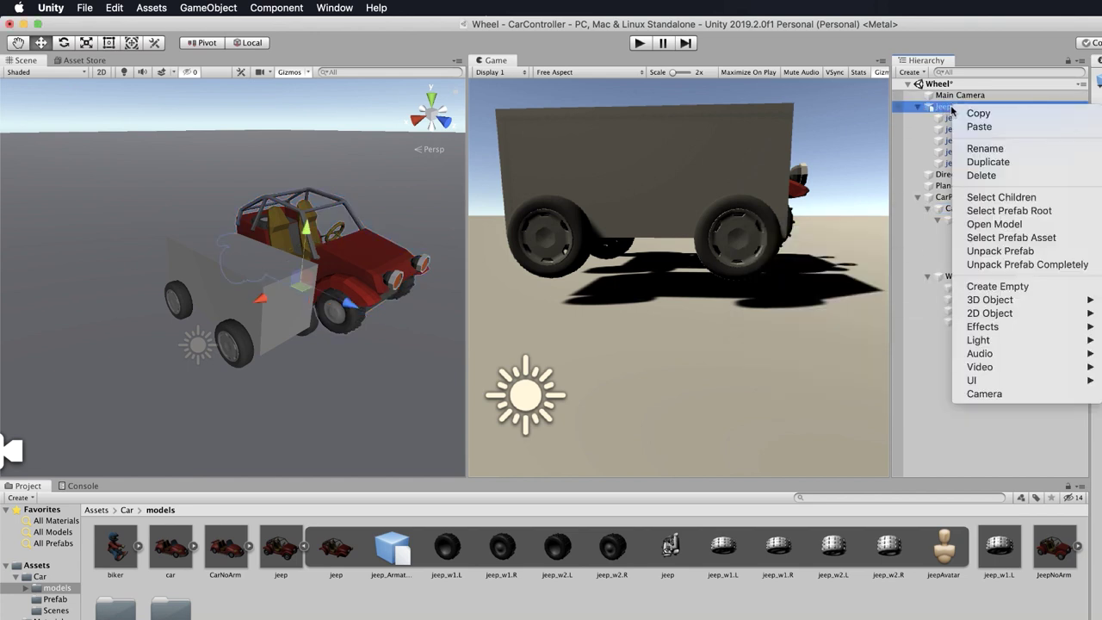
{"action": "left_click", "coordinate": [1026, 267]}
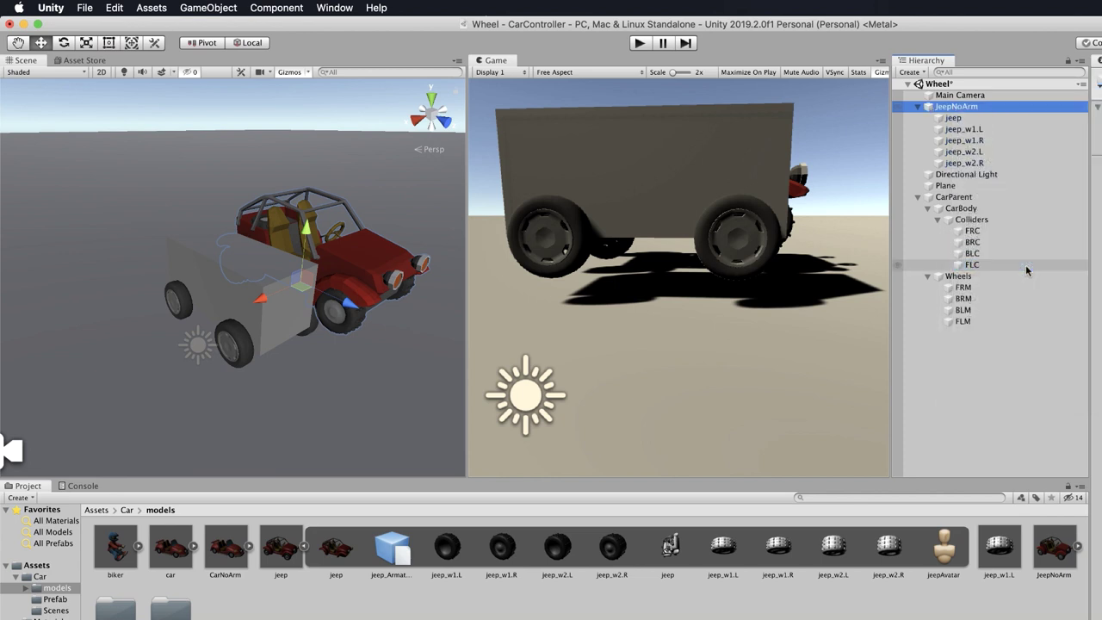
- Parent the jeep body part under CarBody and move it over the grey box so it covers the car
{"action": "left_click", "coordinate": [952, 118]}
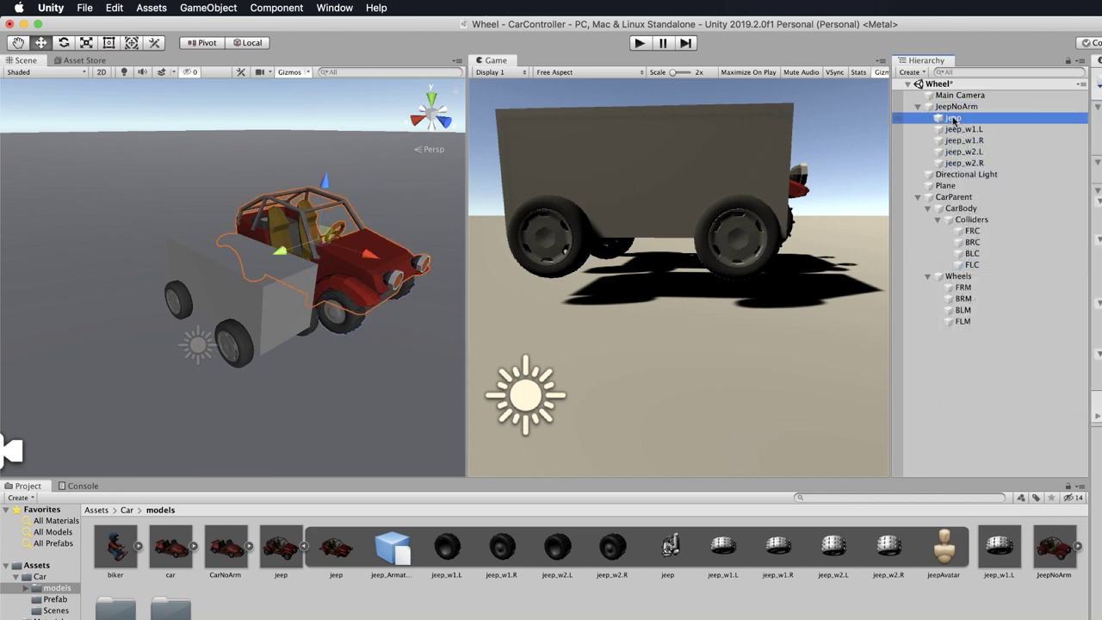
{"action": "left_click_drag", "start_coordinate": [953, 121], "coordinate": [973, 212]}
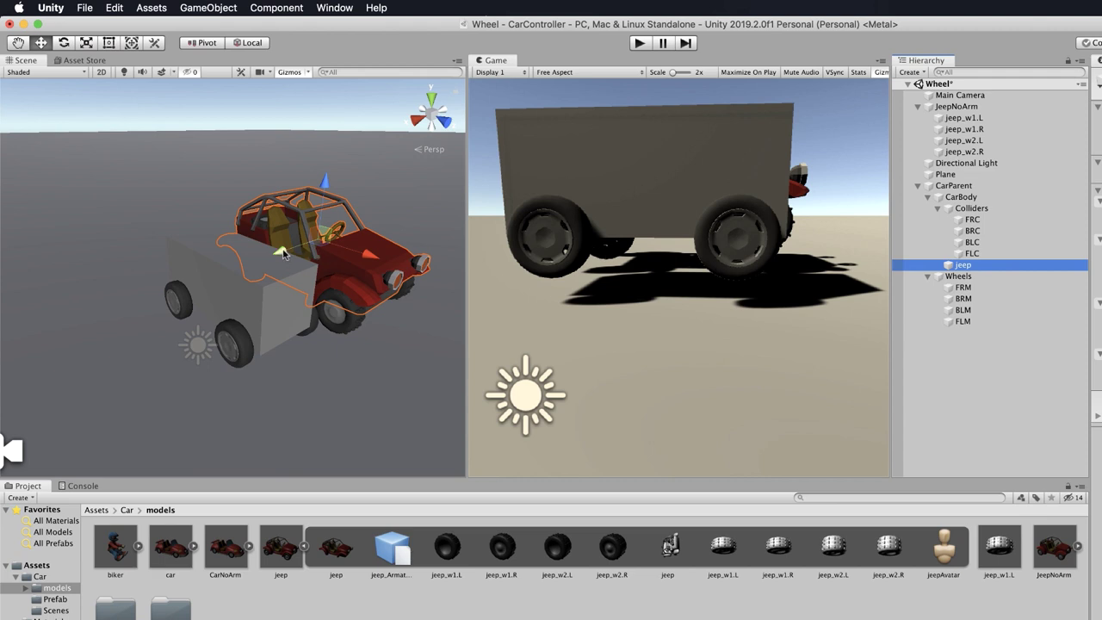
{"action": "left_click_drag", "start_coordinate": [283, 252], "coordinate": [223, 262]}
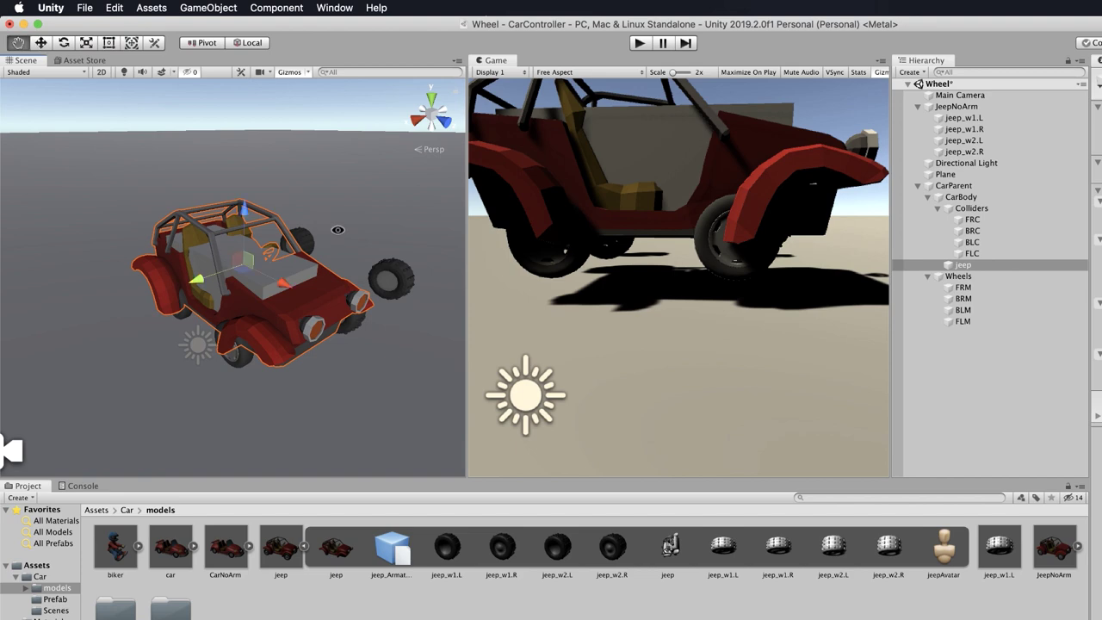
{"action": "left_click_drag", "start_coordinate": [343, 237], "coordinate": [271, 245], "text": "alt"}
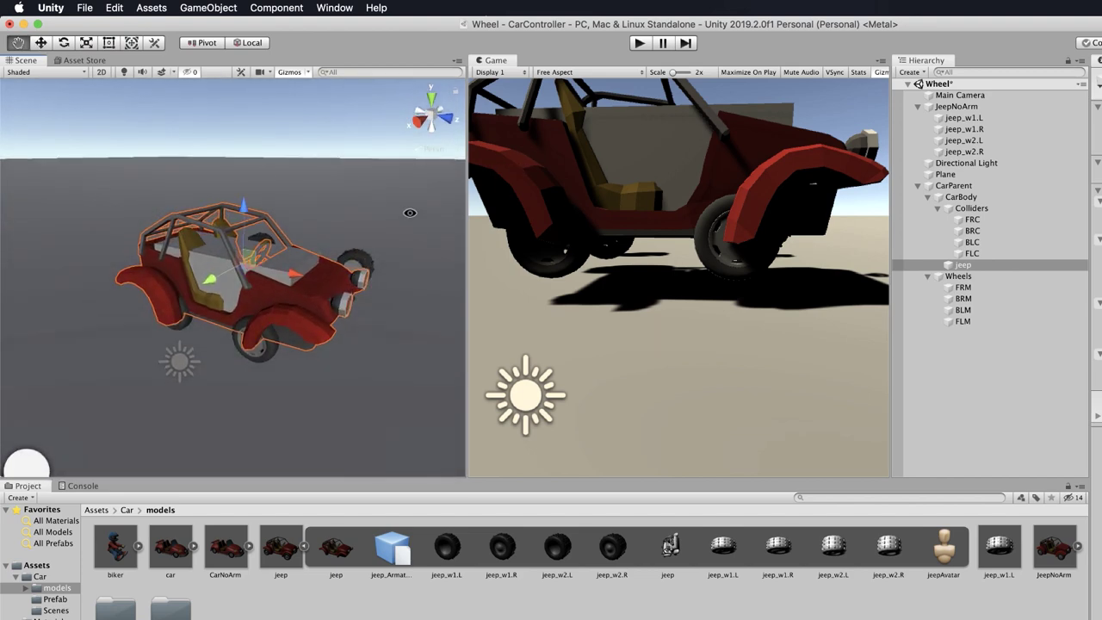
- Play-test the scene briefly to check that the jeep body follows the car
{"action": "left_click", "coordinate": [639, 44]}
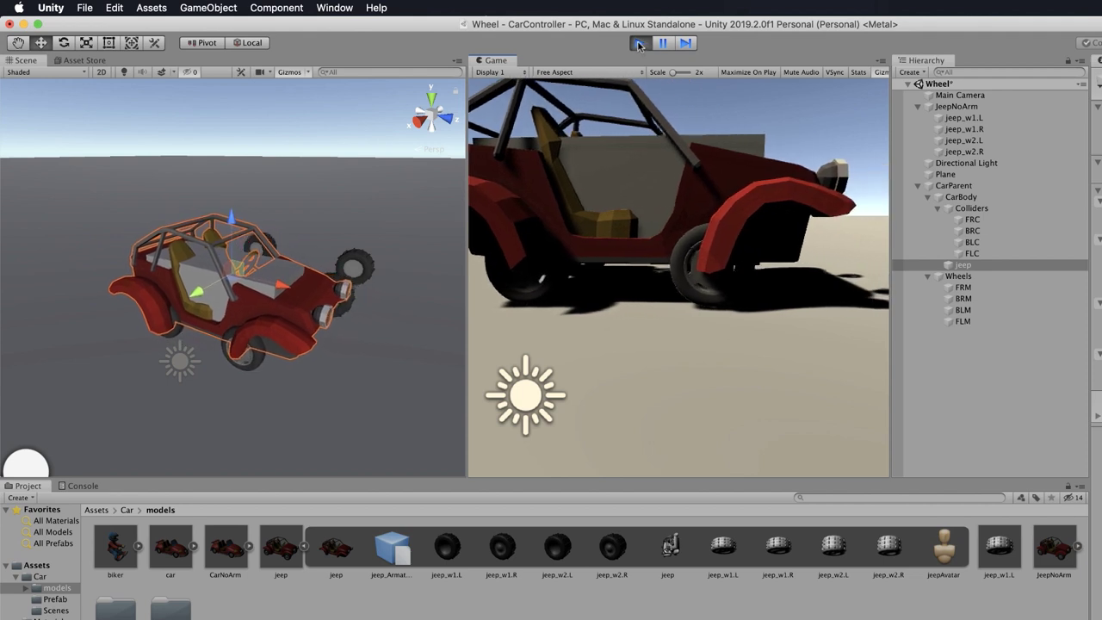
{"action": "left_click", "coordinate": [642, 48]}
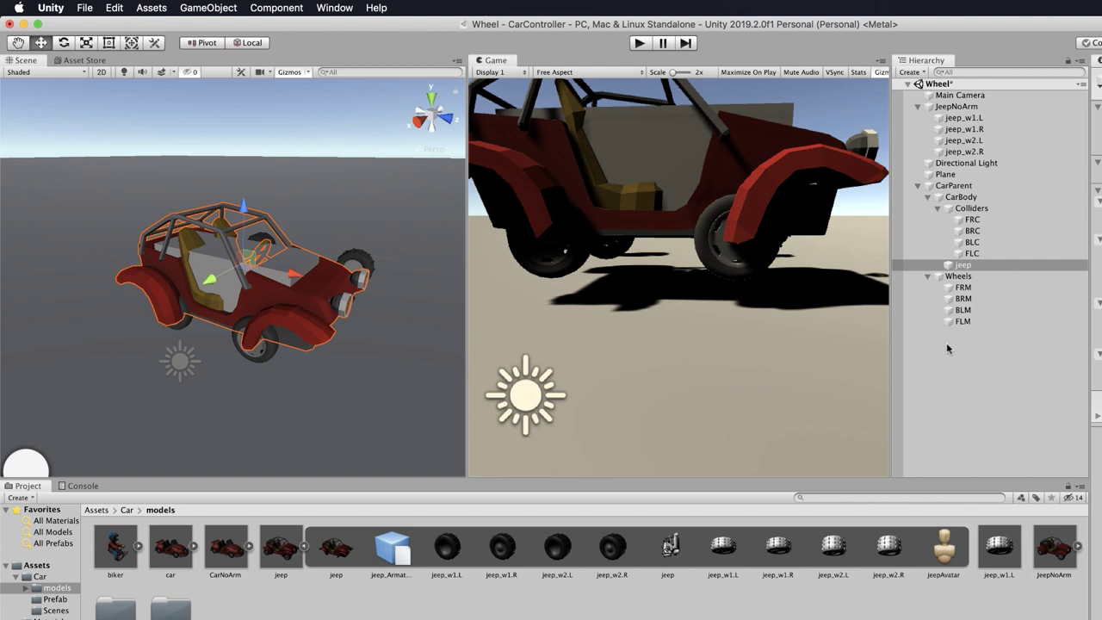
- Hide the grey box by disabling the Mesh Renderer on CarBody, and inspect wheel FRM
{"action": "left_click_drag", "start_coordinate": [323, 364], "coordinate": [271, 335], "text": "alt"}
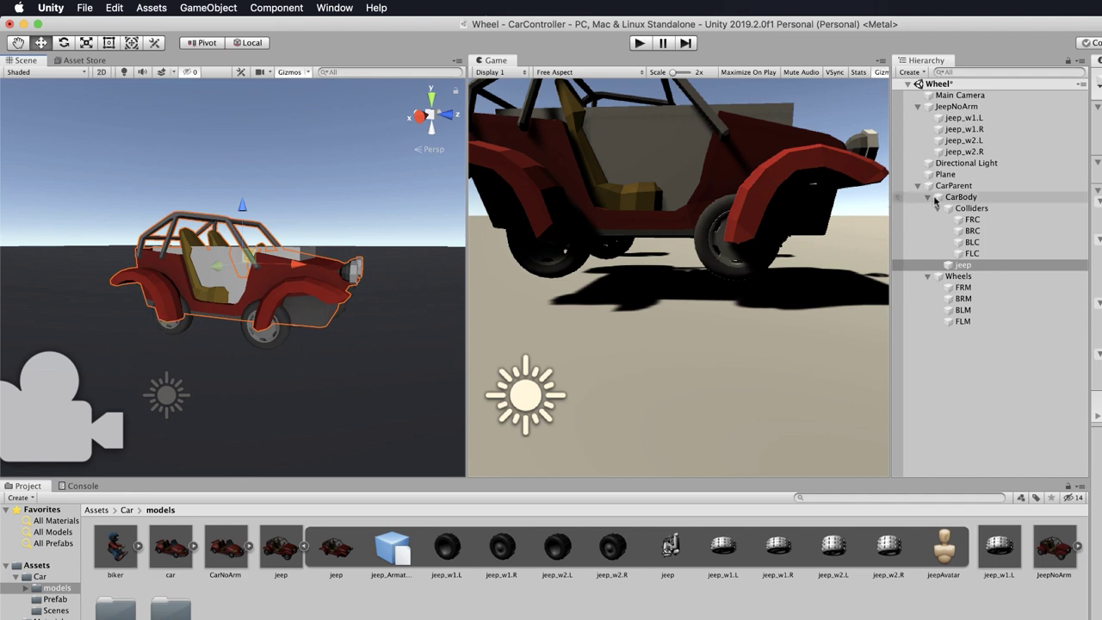
{"action": "left_click", "coordinate": [973, 198]}
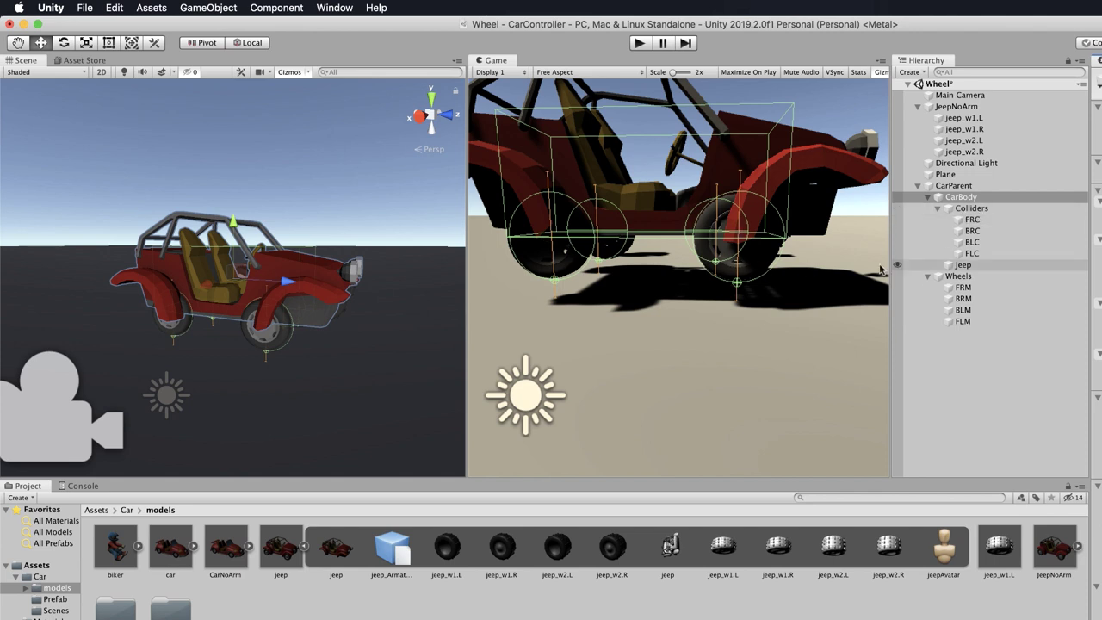
{"action": "left_click", "coordinate": [963, 288]}
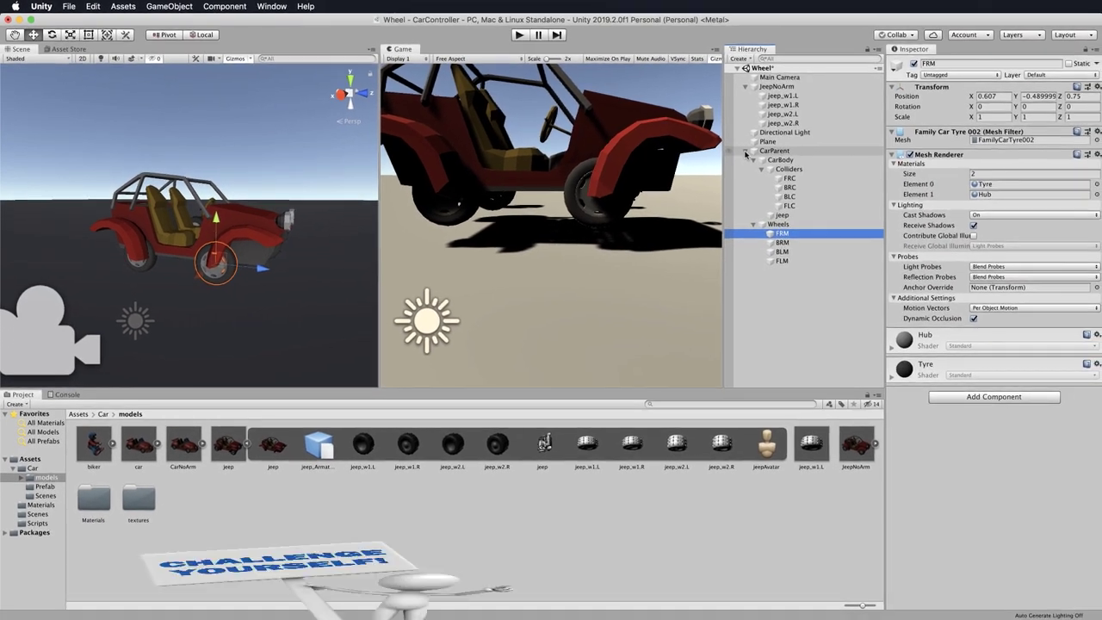
{"action": "left_click", "coordinate": [746, 151]}
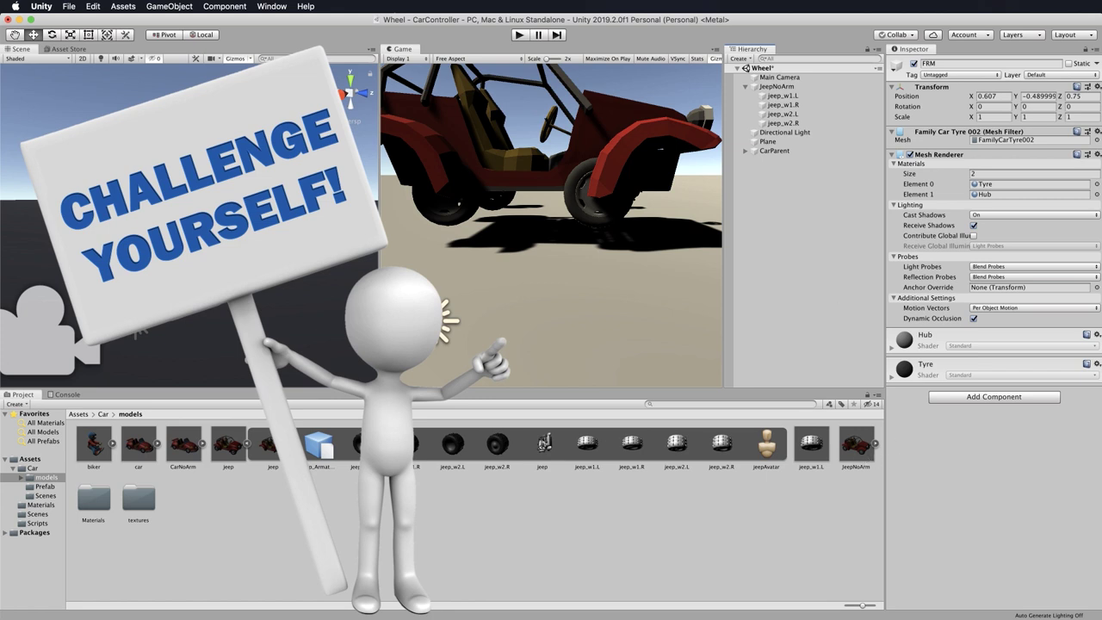
{"action": "left_click", "coordinate": [184, 444]}
{"action": "left_click", "coordinate": [864, 455]}
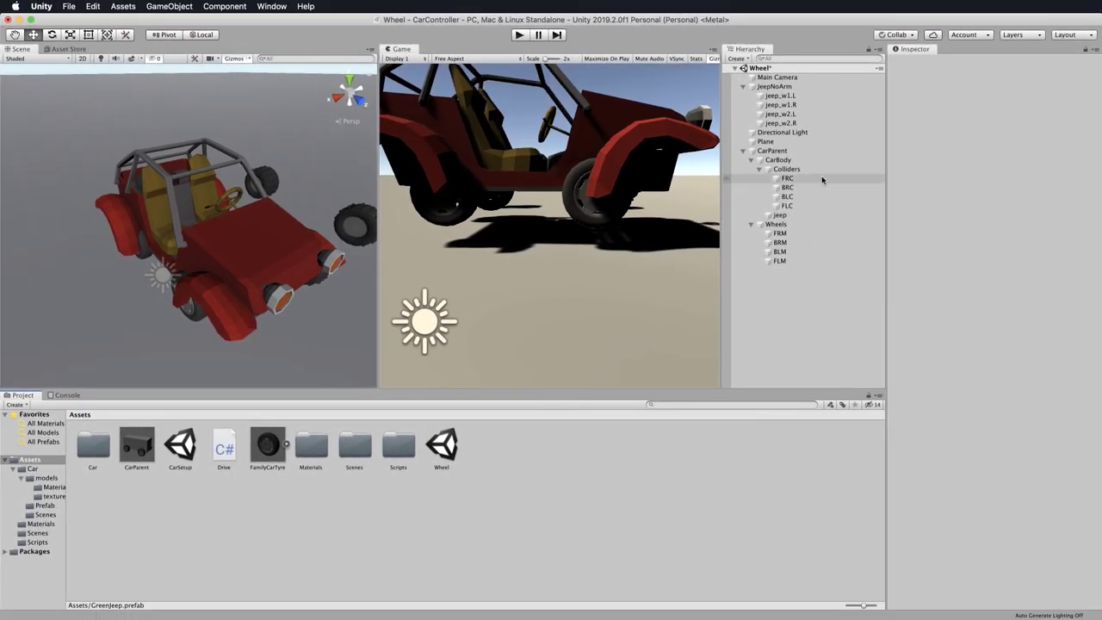
- Review the components of CarParent, CarBody and the nested jeep body
{"action": "left_click", "coordinate": [765, 152]}
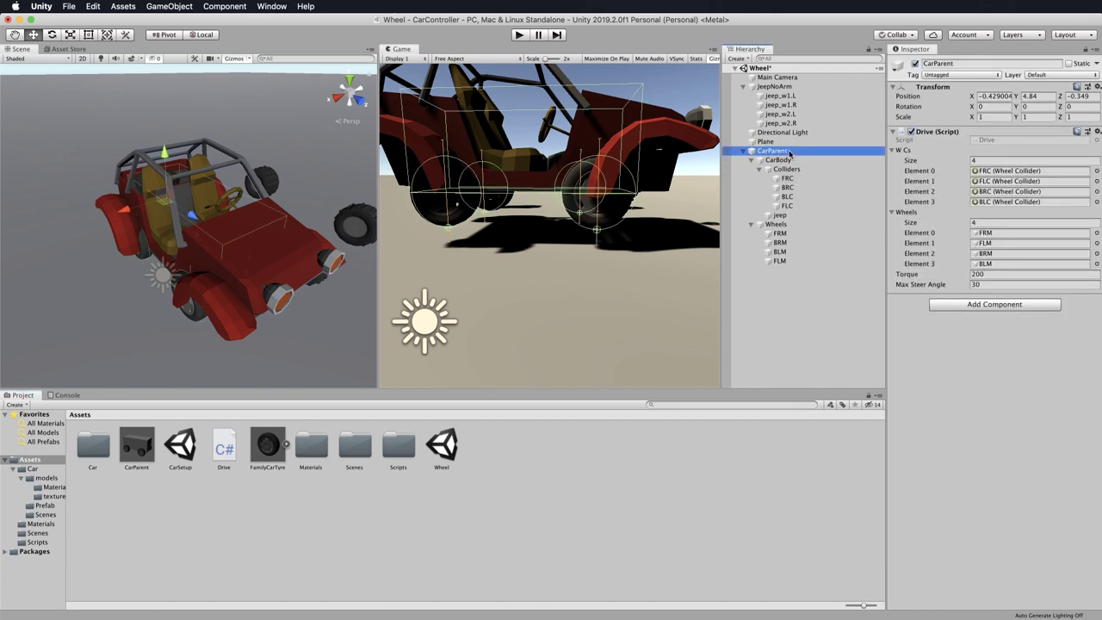
{"action": "left_click", "coordinate": [784, 160]}
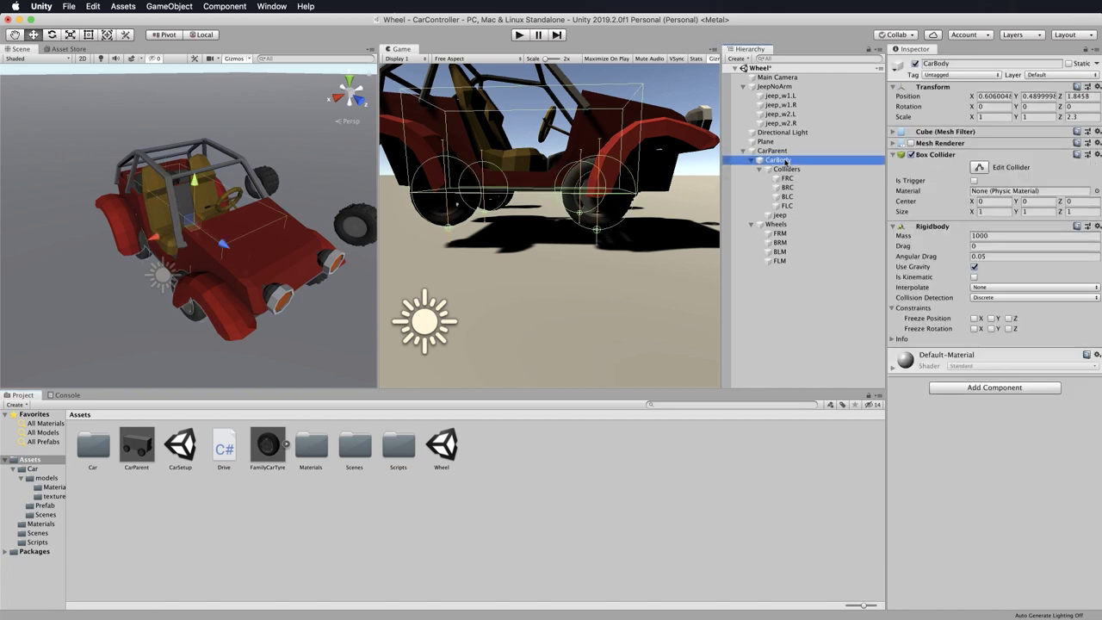
{"action": "left_click", "coordinate": [780, 216]}
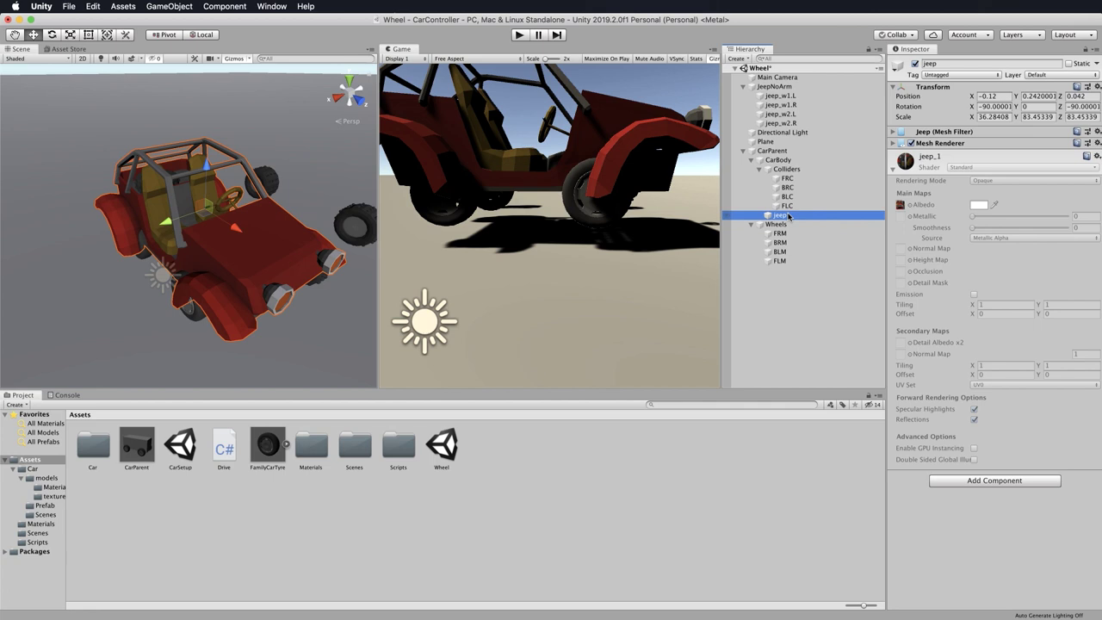
{"action": "left_click_drag", "start_coordinate": [789, 217], "coordinate": [787, 303]}
{"action": "left_click", "coordinate": [800, 321]}
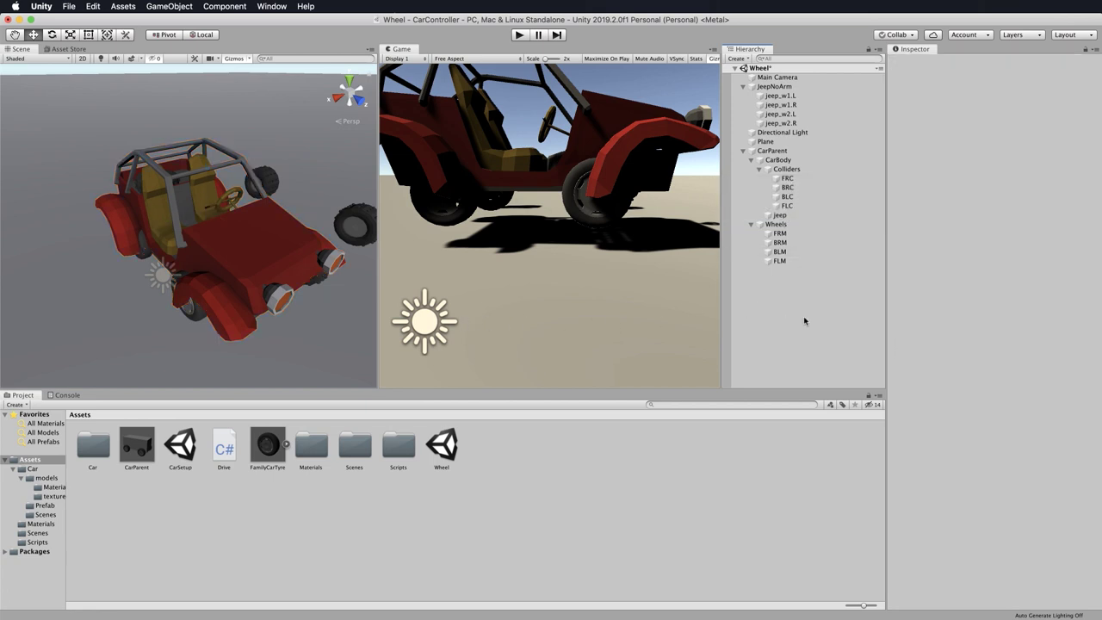
- Move the right wheels with their colliders under the jeep's arches: FRM and FRC to about X 0.75, BRM and BRC to about X 0.82
{"action": "left_click_drag", "start_coordinate": [300, 326], "coordinate": [218, 298], "text": "alt"}
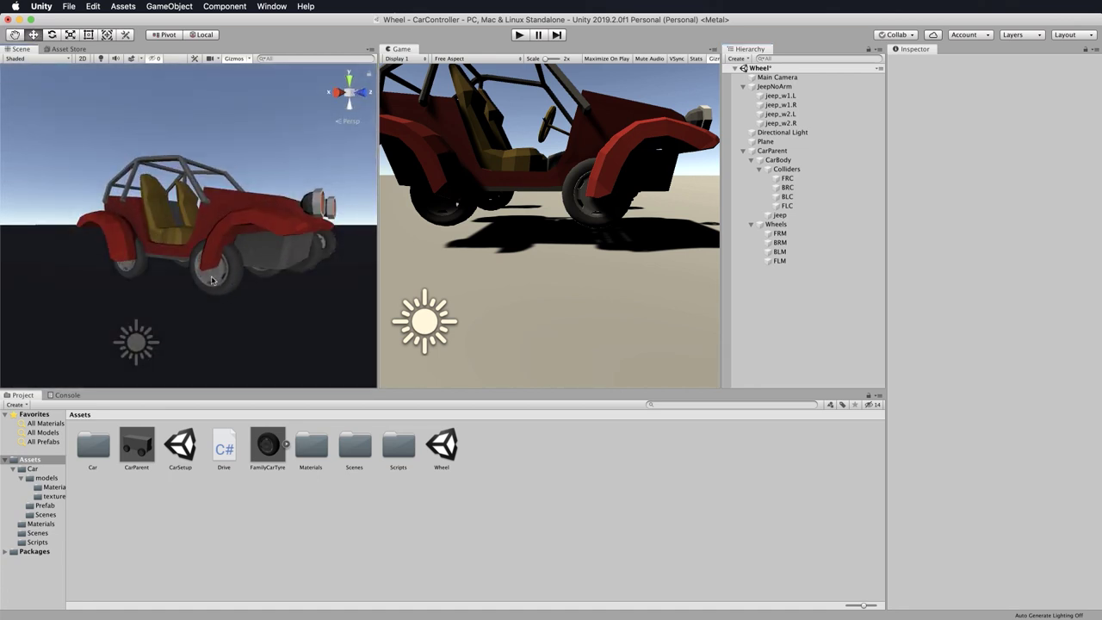
{"action": "left_click", "coordinate": [231, 280]}
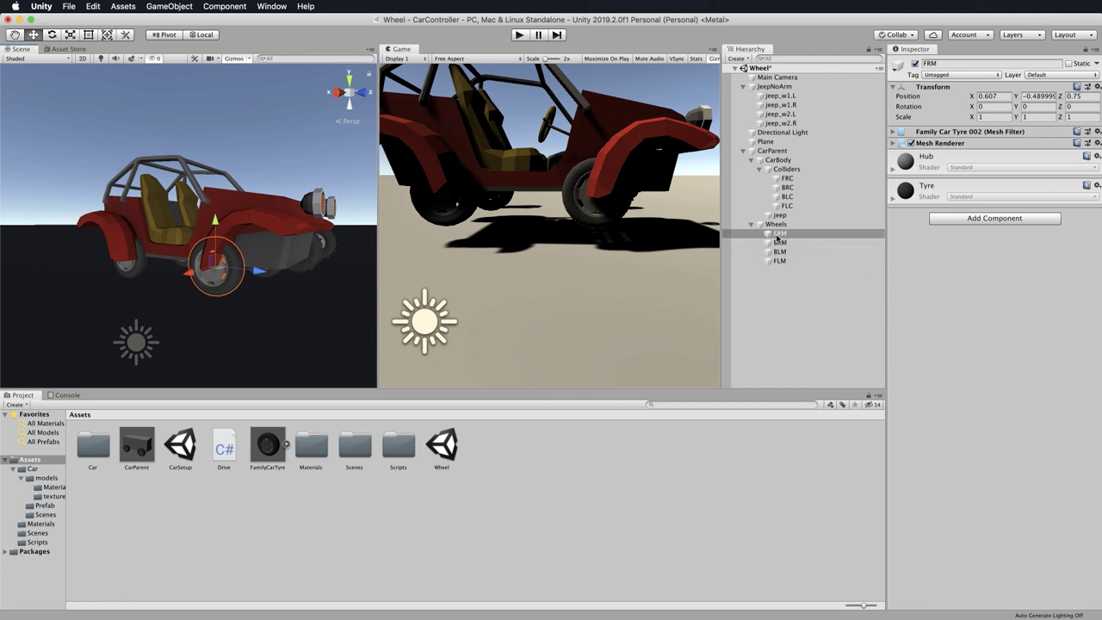
{"action": "left_click", "coordinate": [787, 178], "text": "super"}
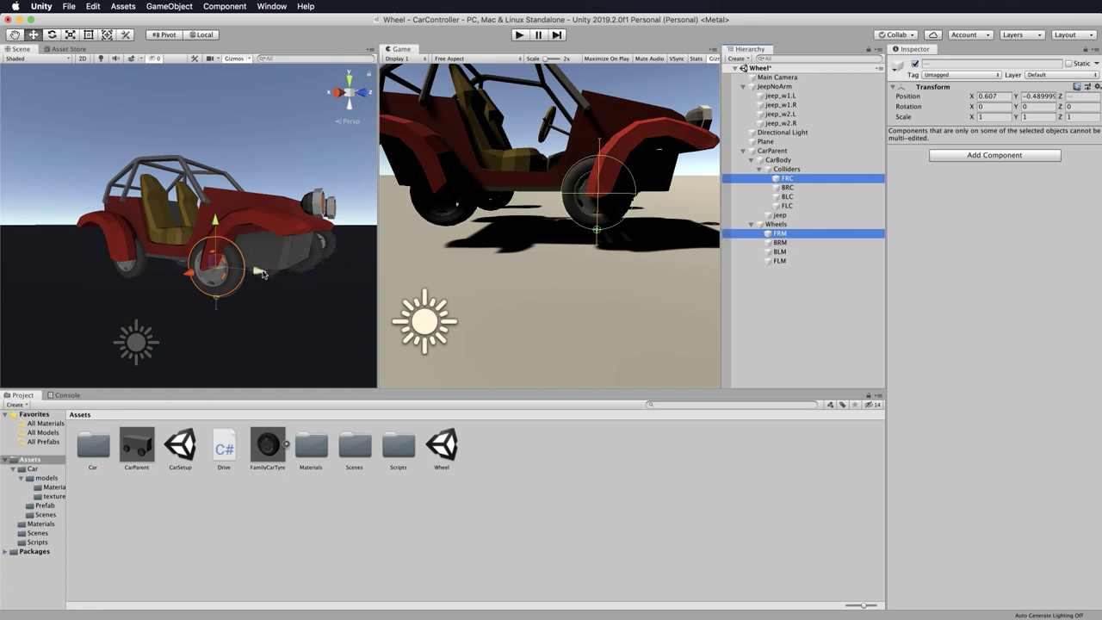
{"action": "left_click_drag", "start_coordinate": [261, 272], "coordinate": [301, 282]}
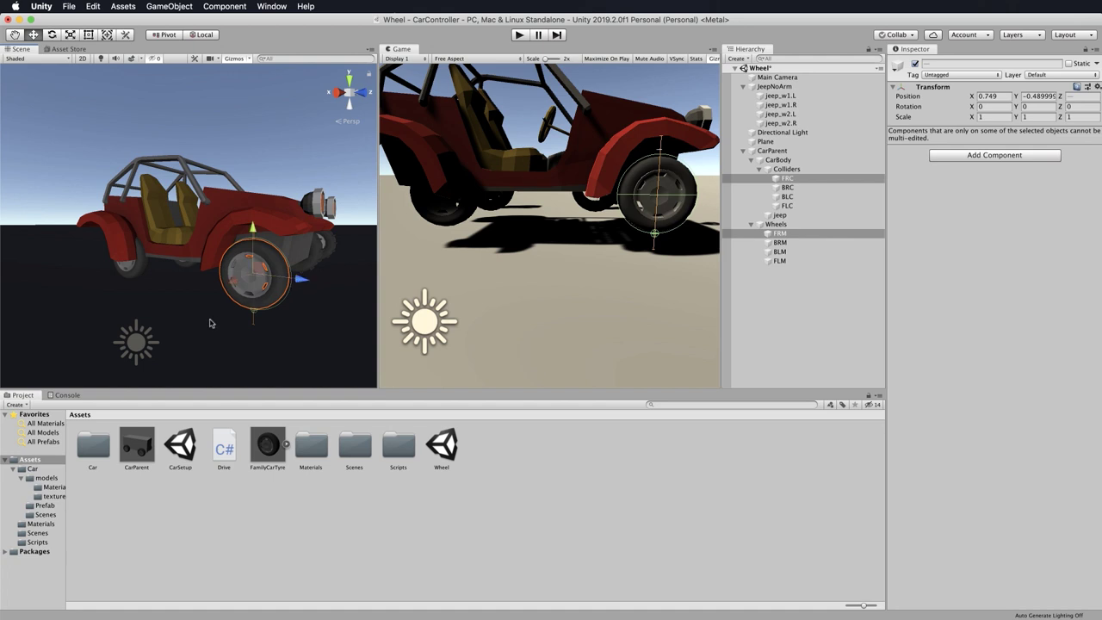
{"action": "left_click", "coordinate": [135, 275]}
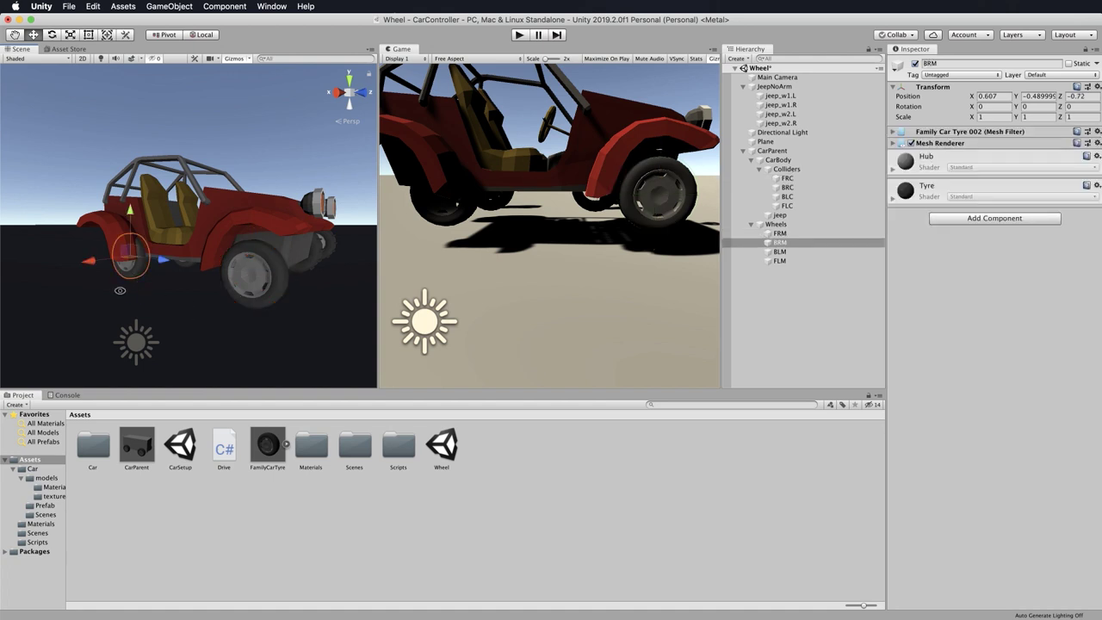
{"action": "left_click_drag", "start_coordinate": [121, 289], "coordinate": [108, 269], "text": "alt"}
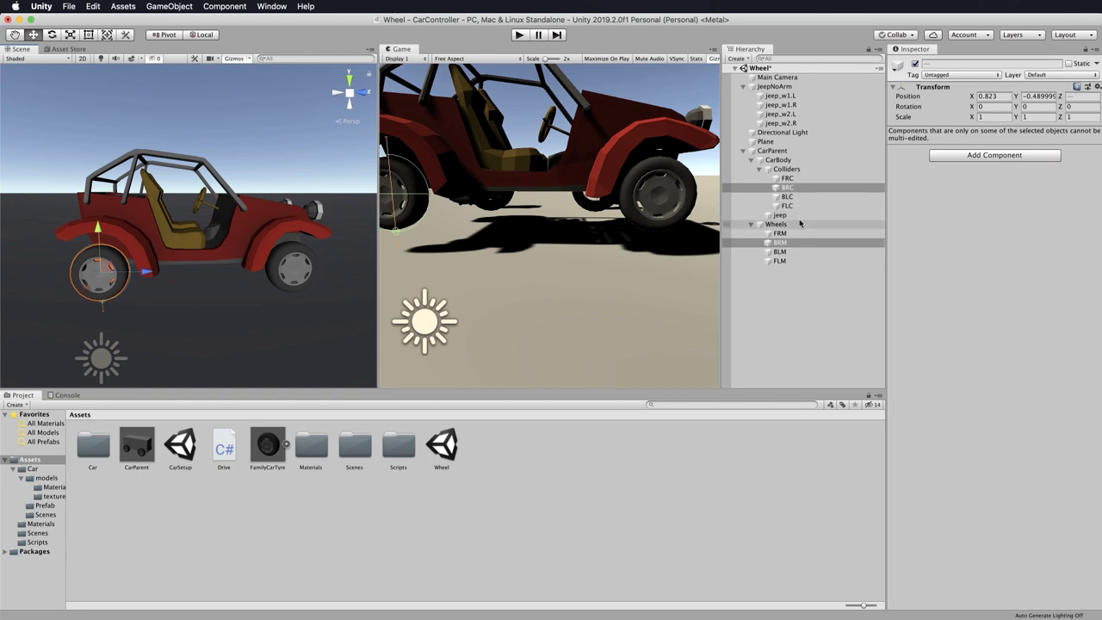
- Move back left wheel BLM together with its collider BLC under the rear arch, to about X -1.14
{"action": "left_click", "coordinate": [780, 251]}
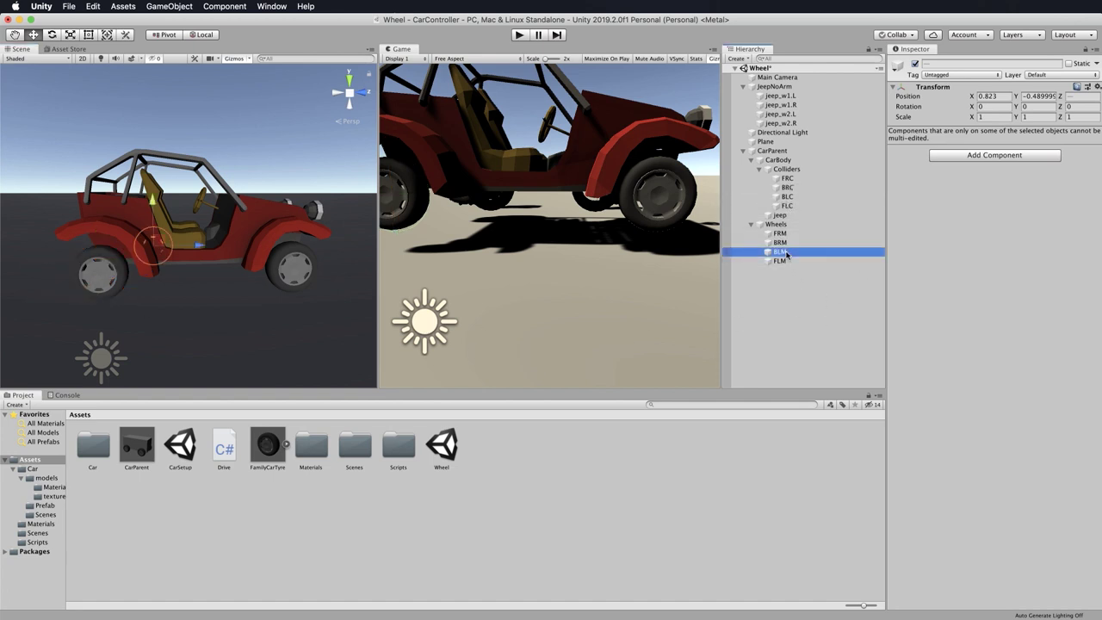
{"action": "left_click_drag", "start_coordinate": [54, 254], "coordinate": [672, 245], "text": "alt"}
{"action": "left_click", "coordinate": [787, 197], "text": "super"}
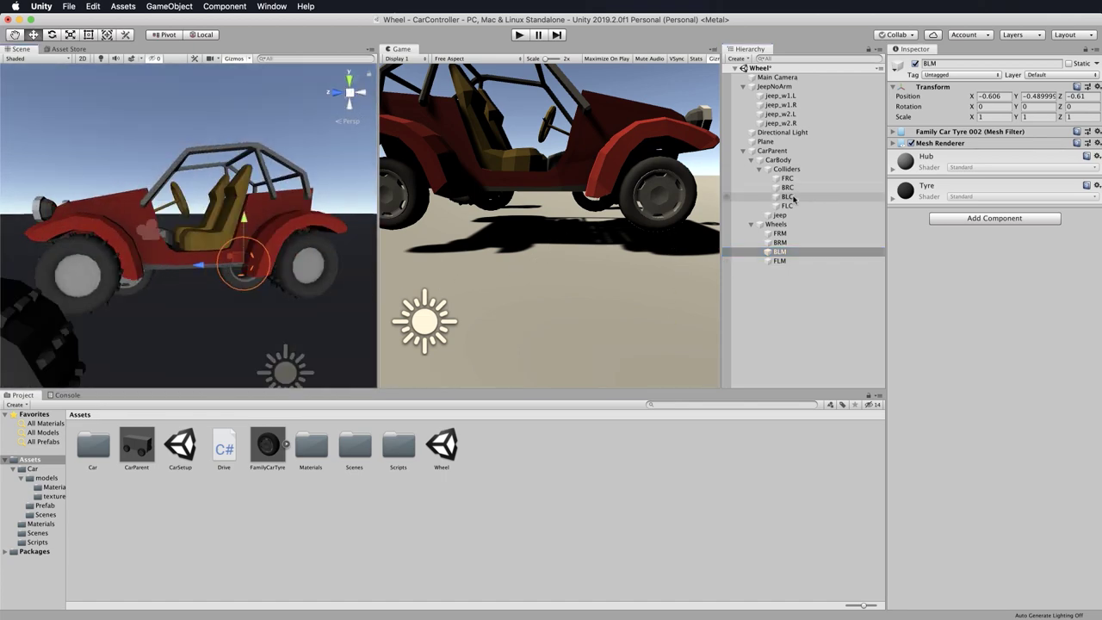
{"action": "left_click_drag", "start_coordinate": [267, 332], "coordinate": [319, 338], "text": "alt"}
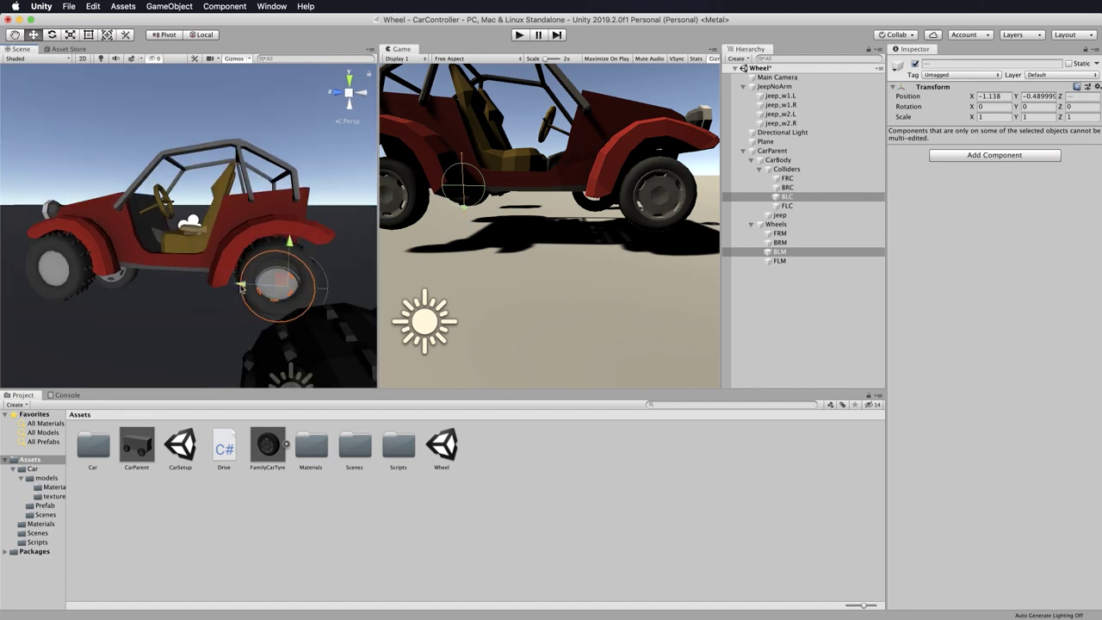
- Move front left wheel FLM together with its collider FLC under the front arch, to about X -1.14
{"action": "left_click", "coordinate": [787, 206]}
{"action": "left_click", "coordinate": [780, 260], "text": "super"}
{"action": "left_click_drag", "start_coordinate": [129, 264], "coordinate": [119, 267]}
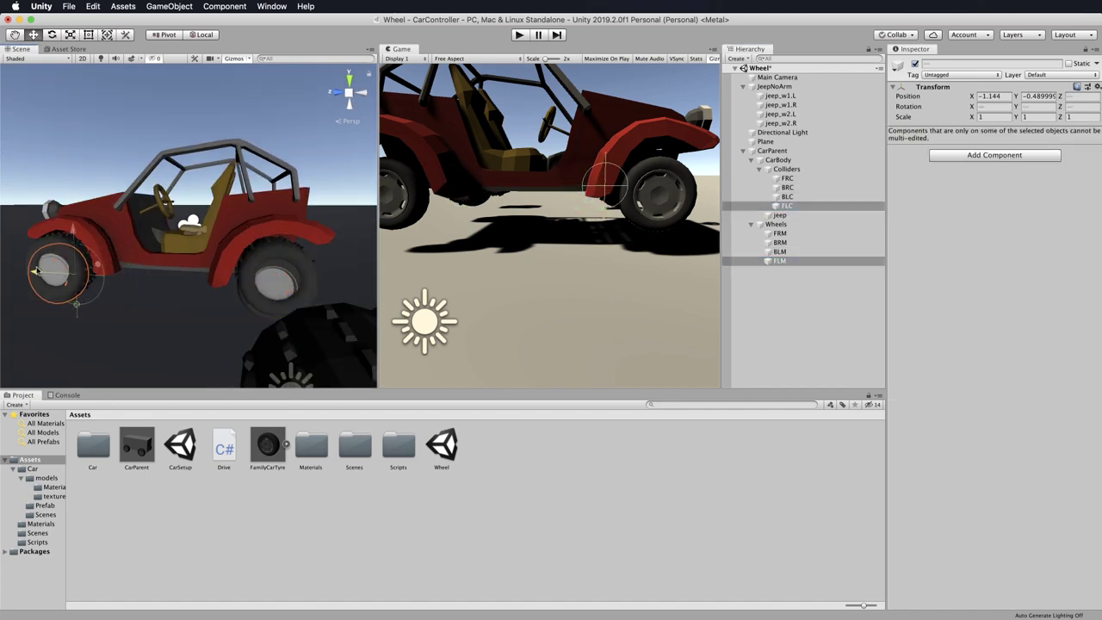
{"action": "left_click_drag", "start_coordinate": [147, 335], "coordinate": [207, 339], "text": "alt"}
{"action": "left_click", "coordinate": [207, 340]}
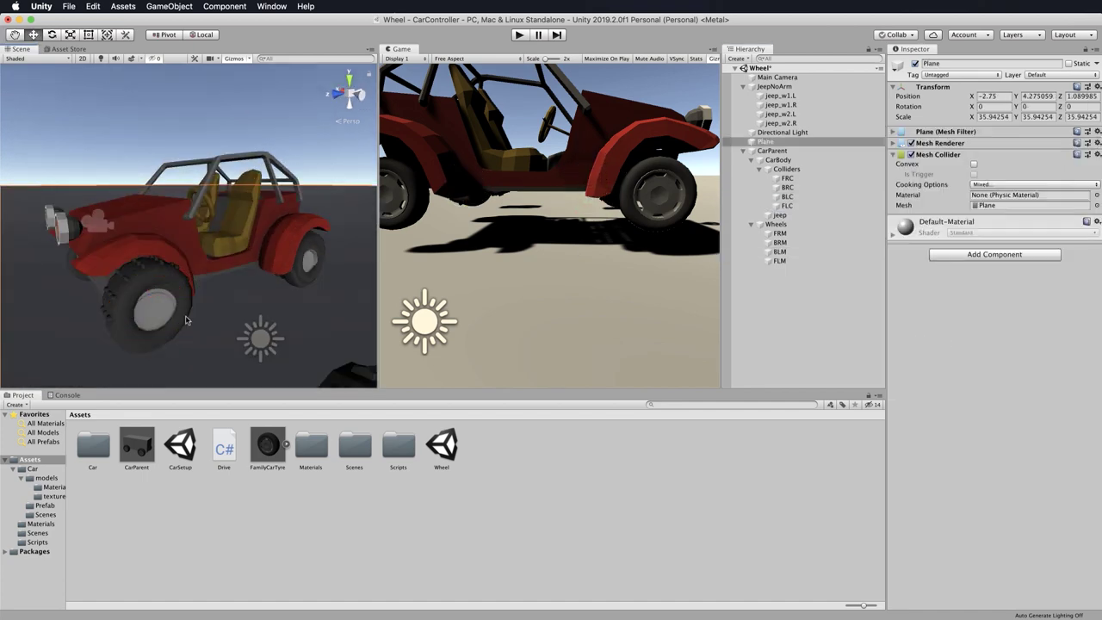
- Move the overlapping jeep_w1.R wheel out of the way and shift collider FLC forward to Z 0.54, centred on front left wheel FLM
{"action": "left_click", "coordinate": [787, 206]}
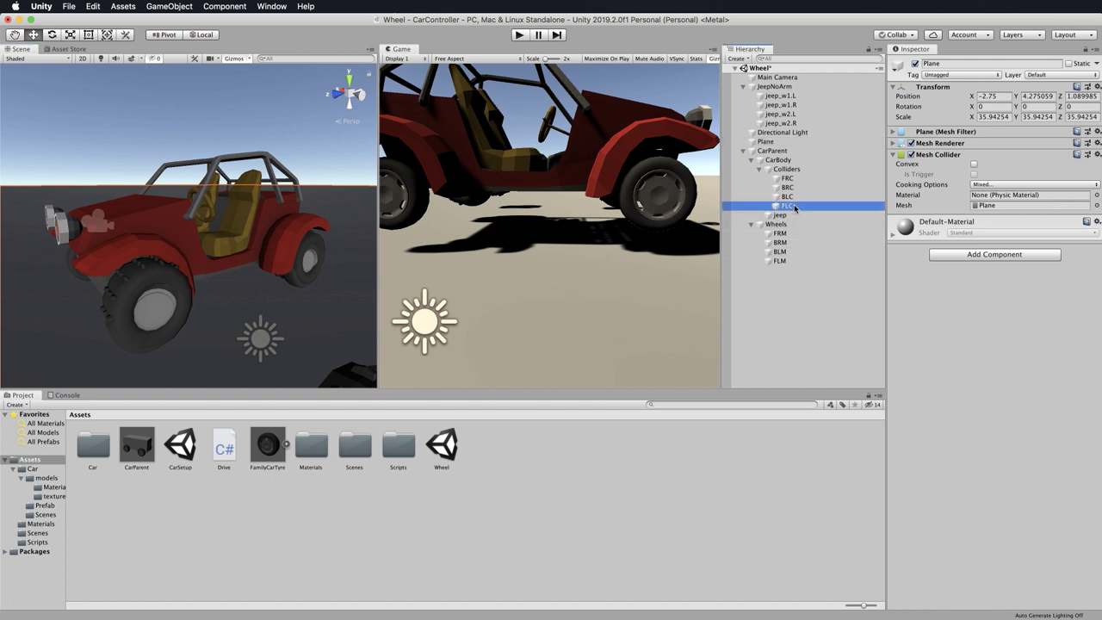
{"action": "left_click", "coordinate": [777, 260]}
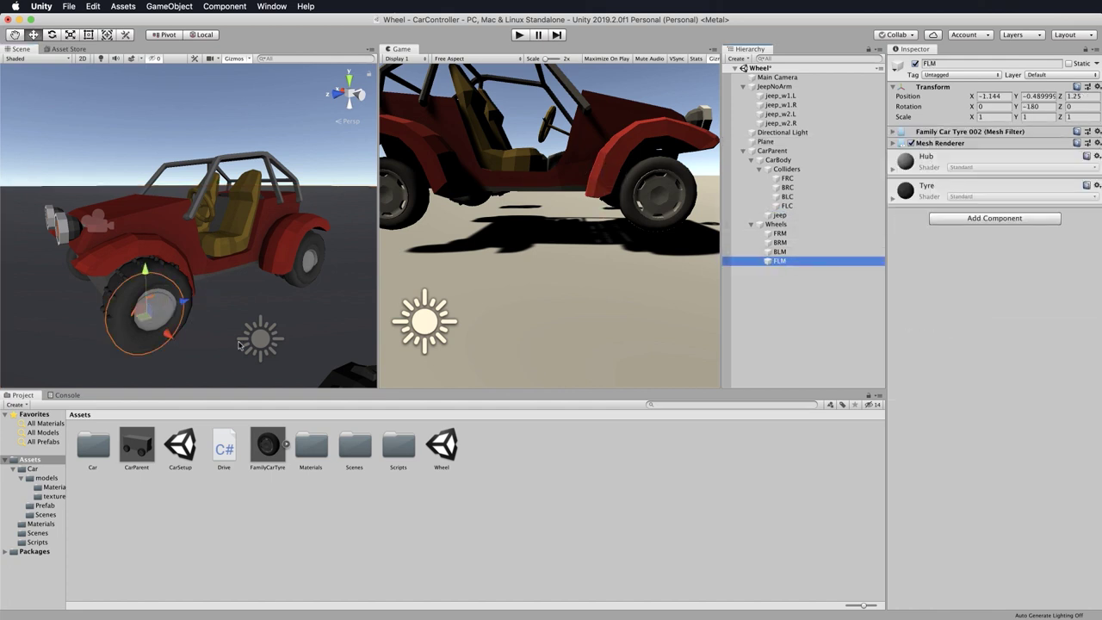
{"action": "left_click", "coordinate": [790, 207]}
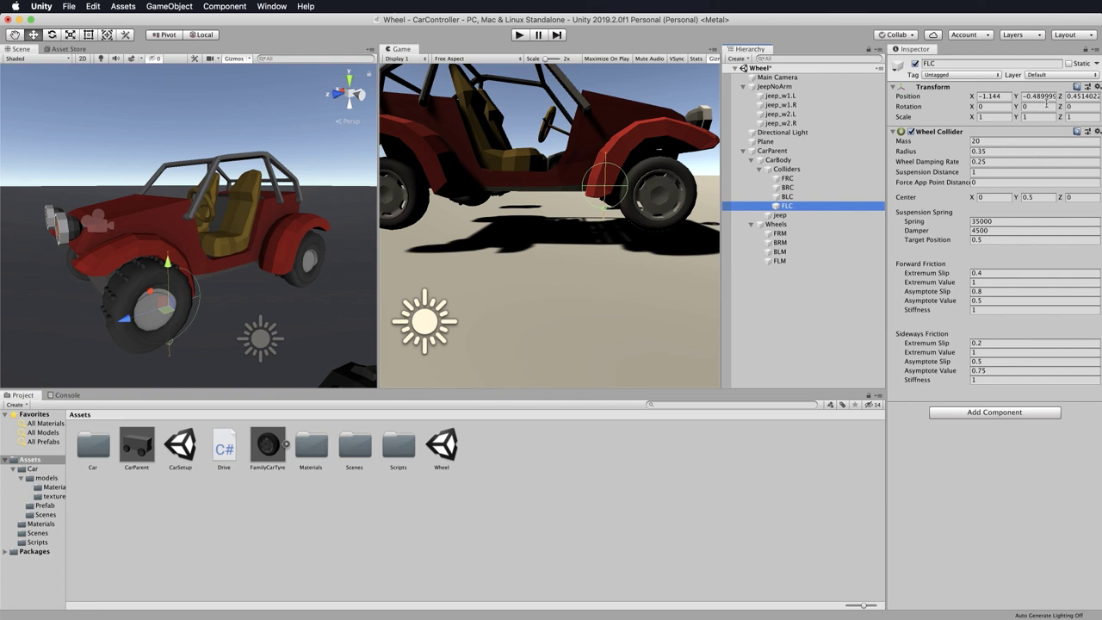
{"action": "left_click_drag", "start_coordinate": [125, 320], "coordinate": [113, 324]}
{"action": "left_click", "coordinate": [132, 278]}
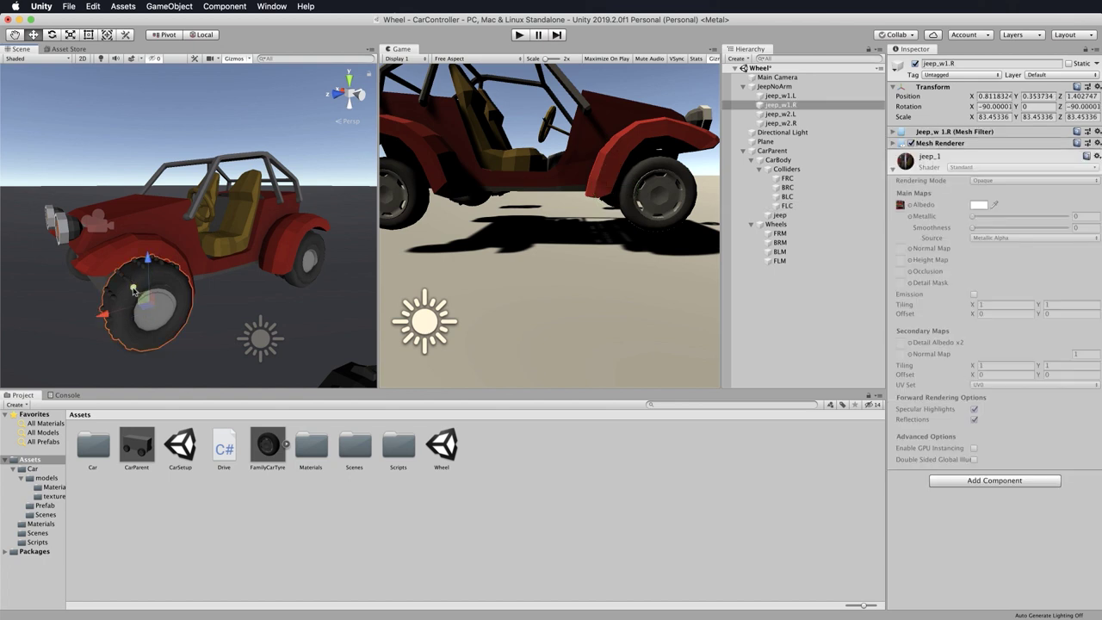
{"action": "left_click_drag", "start_coordinate": [134, 288], "coordinate": [102, 259]}
{"action": "left_click", "coordinate": [786, 207]}
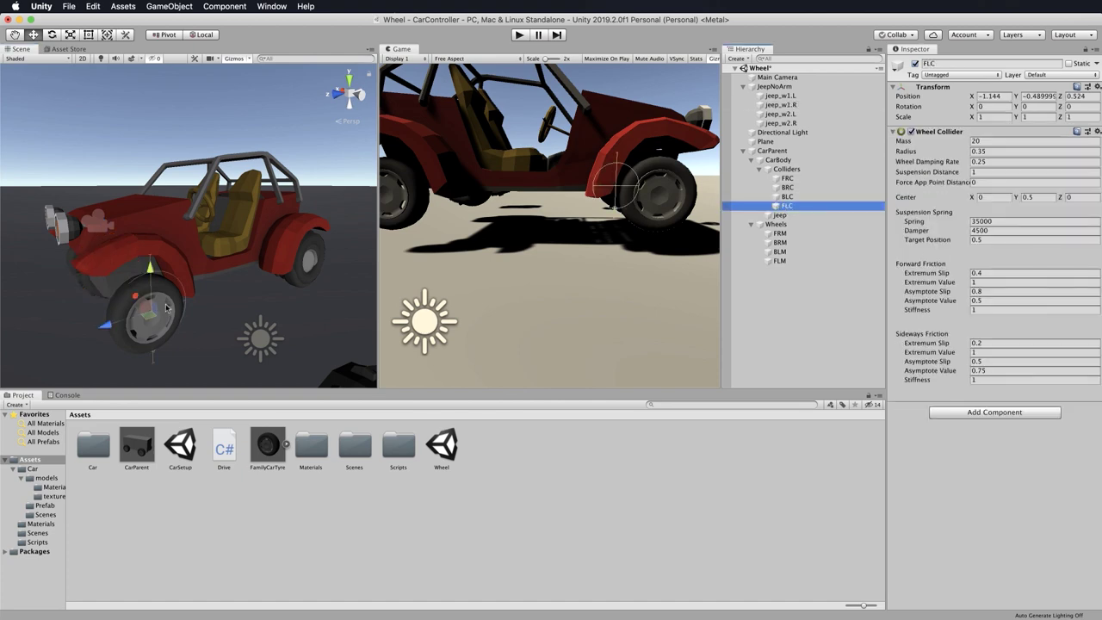
{"action": "left_click_drag", "start_coordinate": [272, 318], "coordinate": [296, 280], "text": "alt"}
{"action": "left_click", "coordinate": [789, 207]}
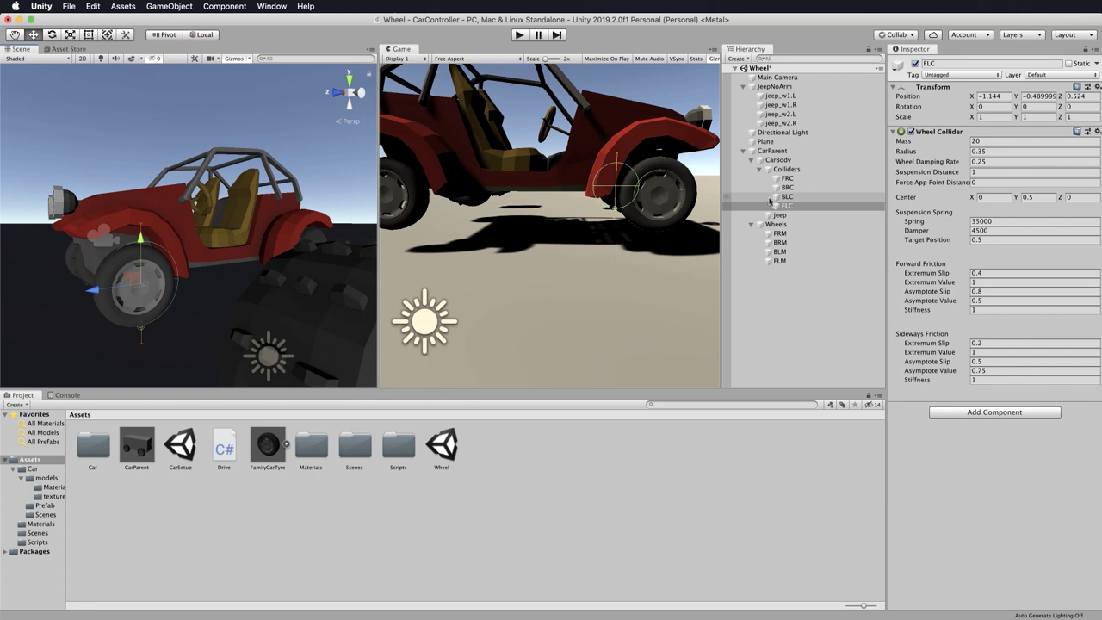
{"action": "left_click_drag", "start_coordinate": [91, 290], "coordinate": [89, 293]}
- Move front left wheel FLM inward to about X -0.92 and its collider FLC to about X -0.94
{"action": "left_click_drag", "start_coordinate": [198, 289], "coordinate": [331, 291], "text": "alt"}
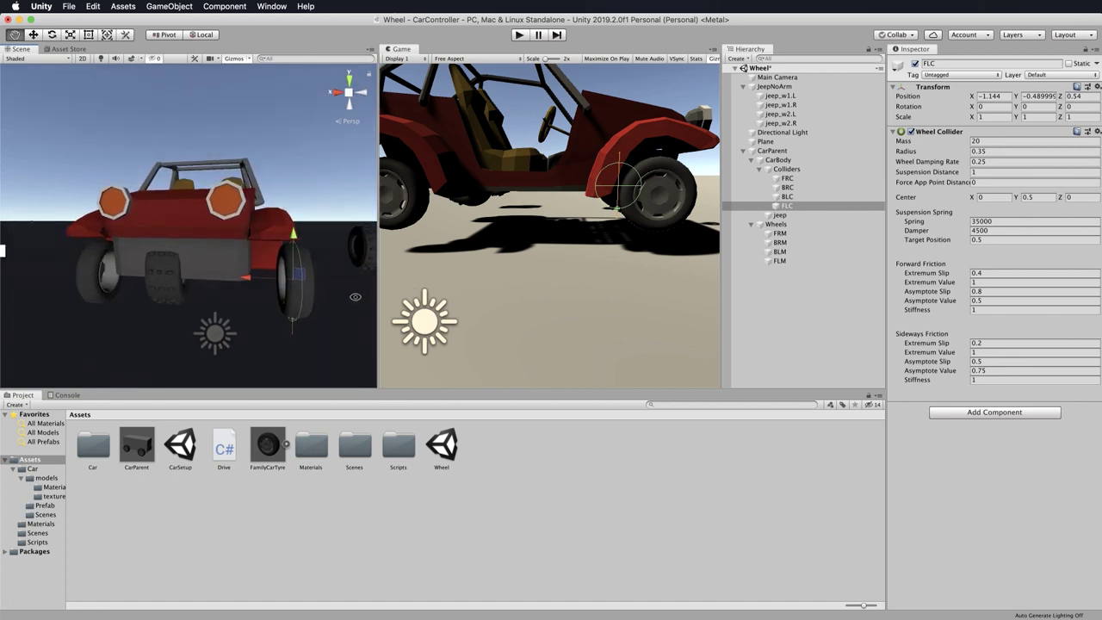
{"action": "left_click", "coordinate": [777, 261]}
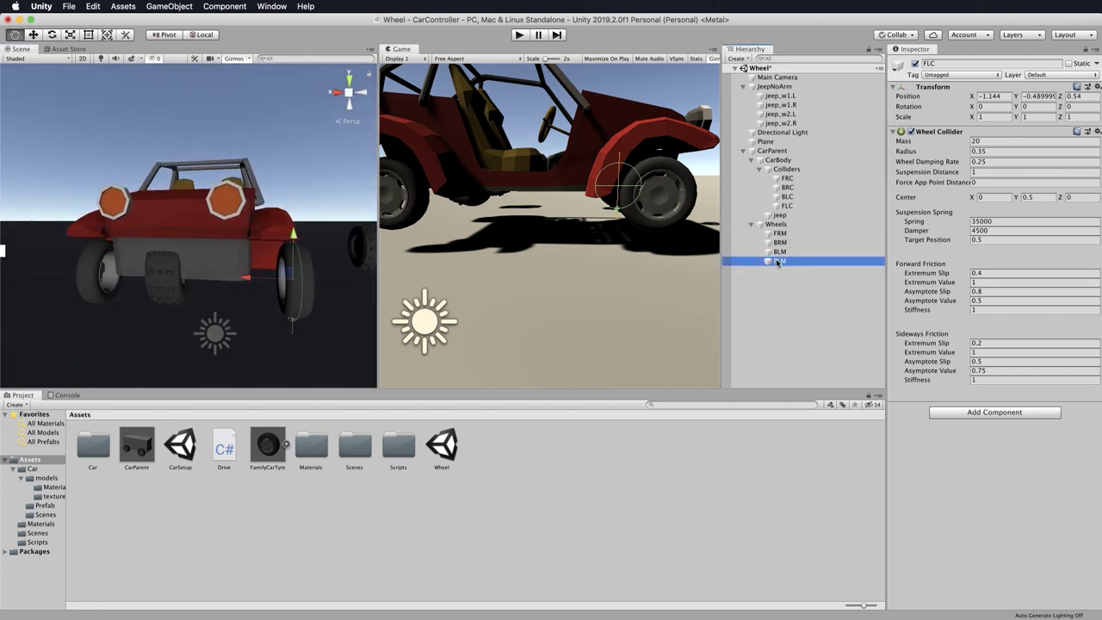
{"action": "left_click_drag", "start_coordinate": [345, 284], "coordinate": [315, 280]}
{"action": "left_click", "coordinate": [805, 205]}
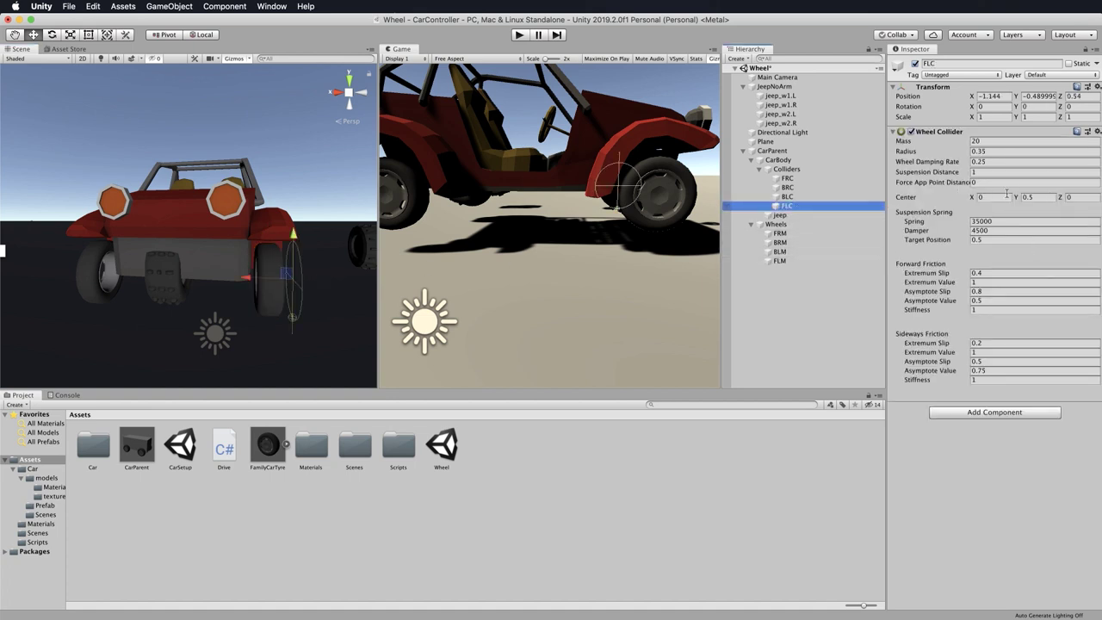
{"action": "left_click", "coordinate": [1076, 197]}
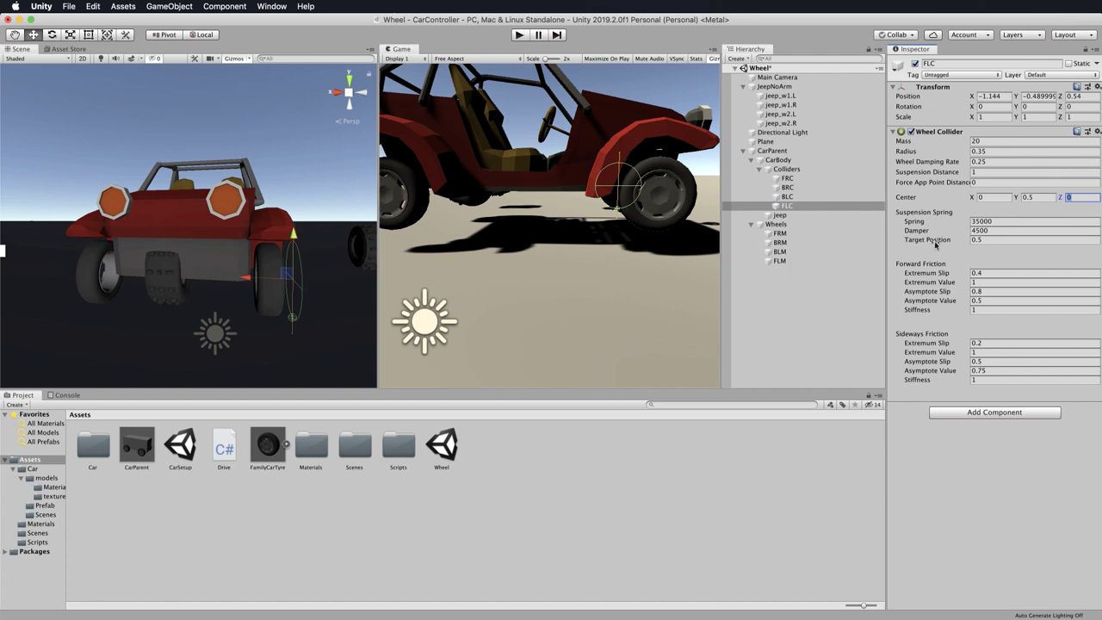
{"action": "left_click", "coordinate": [263, 275]}
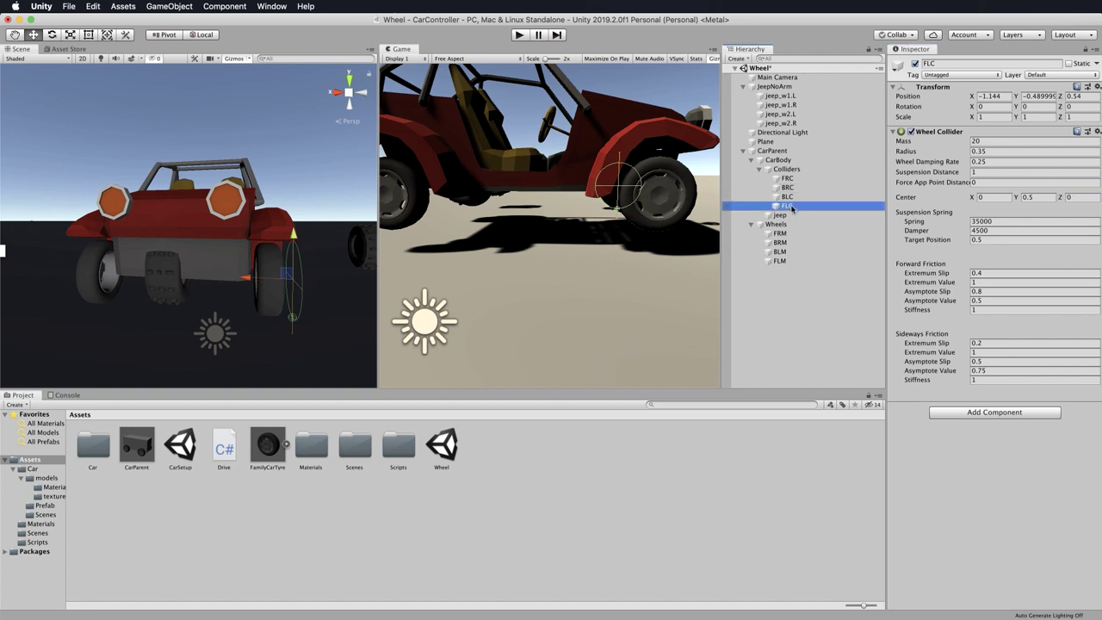
{"action": "left_click_drag", "start_coordinate": [264, 275], "coordinate": [160, 278]}
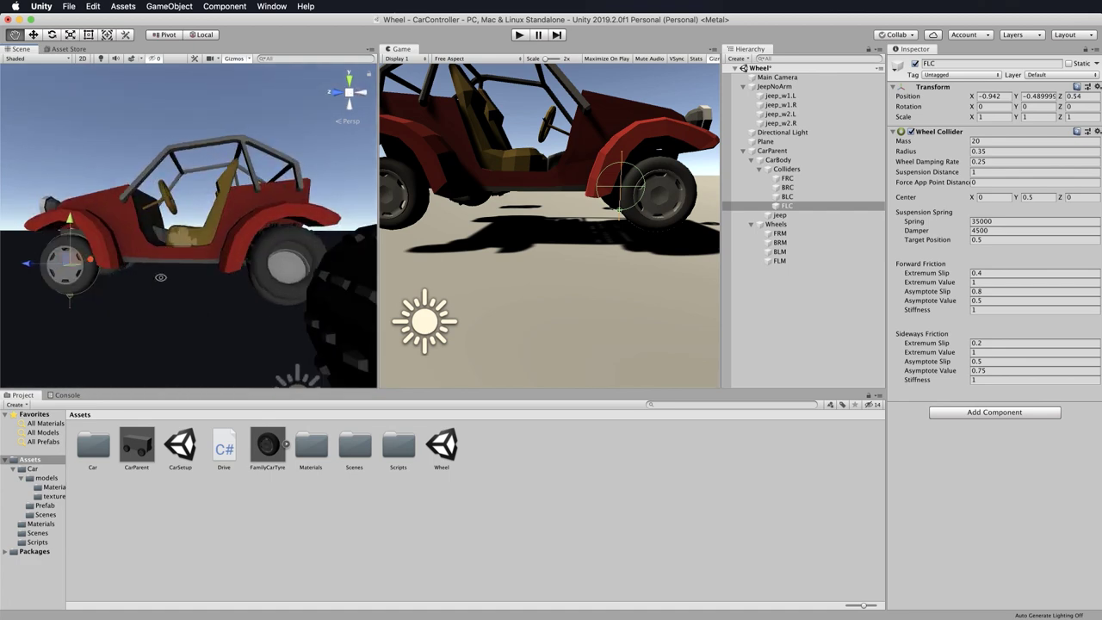
{"action": "left_click", "coordinate": [780, 261]}
{"action": "left_click_drag", "start_coordinate": [138, 296], "coordinate": [561, 290], "text": "alt"}
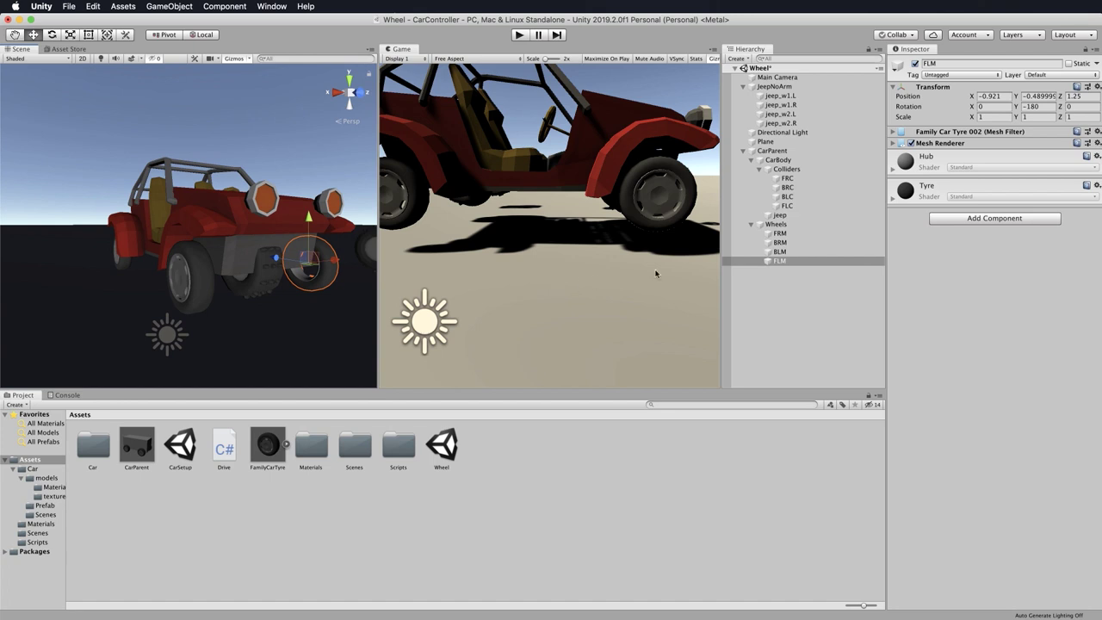
- Parent the jeep's wheels to the wheel objects: jeep_w1.L to FLM, jeep_w1.R to FRM, jeep_w2.L to BLM and jeep_w2.R to BRM
{"action": "left_click", "coordinate": [775, 97]}
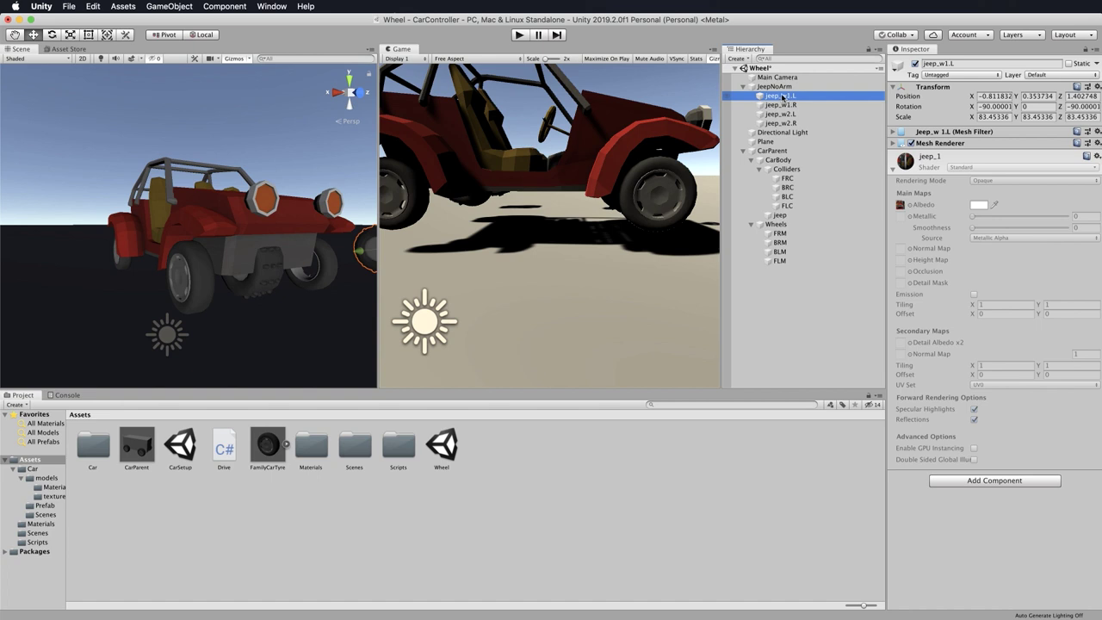
{"action": "left_click_drag", "start_coordinate": [776, 97], "coordinate": [776, 263]}
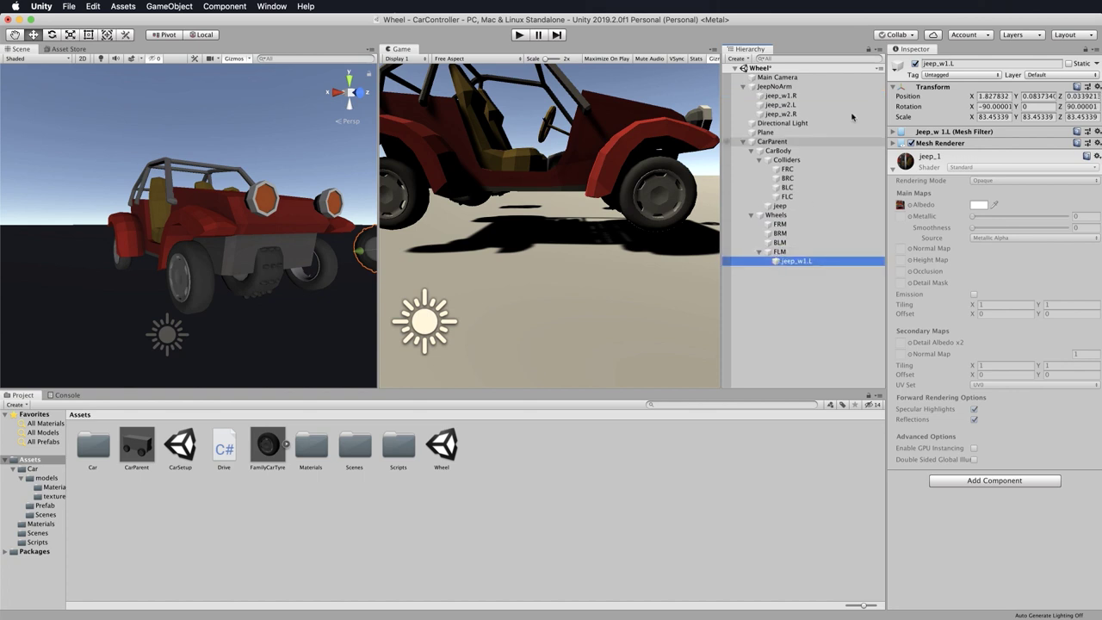
{"action": "left_click_drag", "start_coordinate": [781, 97], "coordinate": [779, 225]}
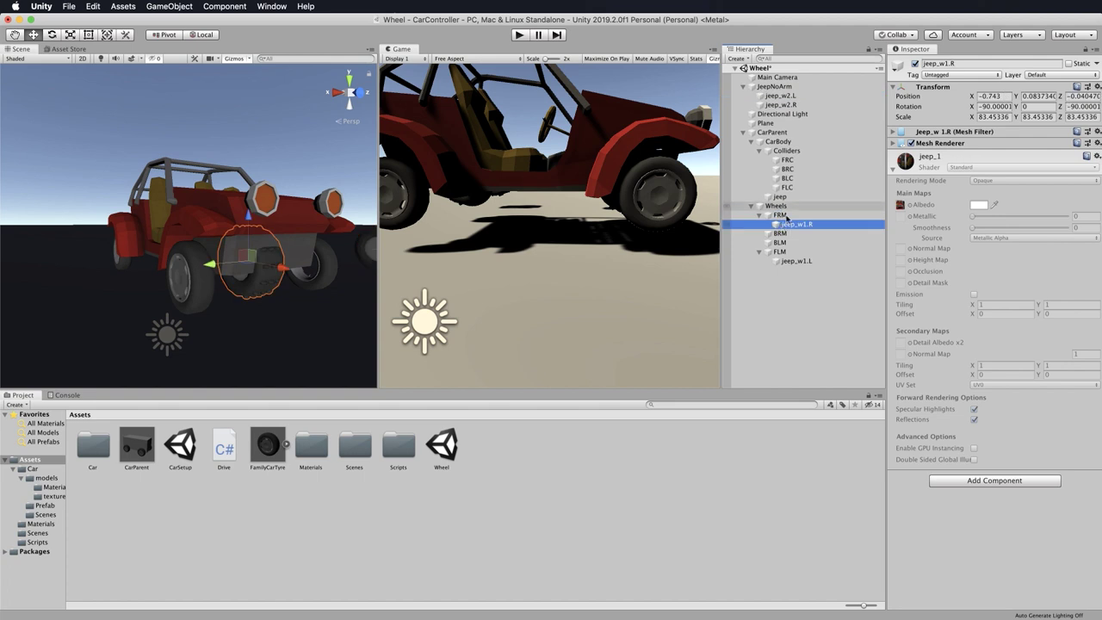
{"action": "left_click_drag", "start_coordinate": [772, 98], "coordinate": [805, 243]}
{"action": "left_click_drag", "start_coordinate": [783, 95], "coordinate": [780, 226]}
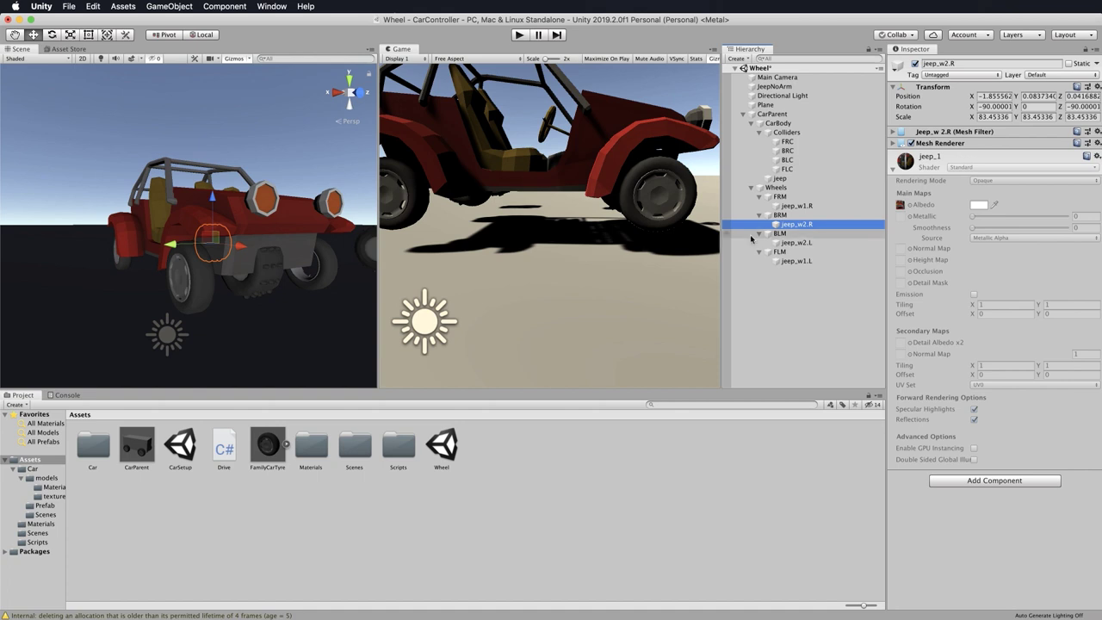
- Set the local position of all four nested jeep wheels to 0, 0, 0
{"action": "left_click", "coordinate": [806, 207]}
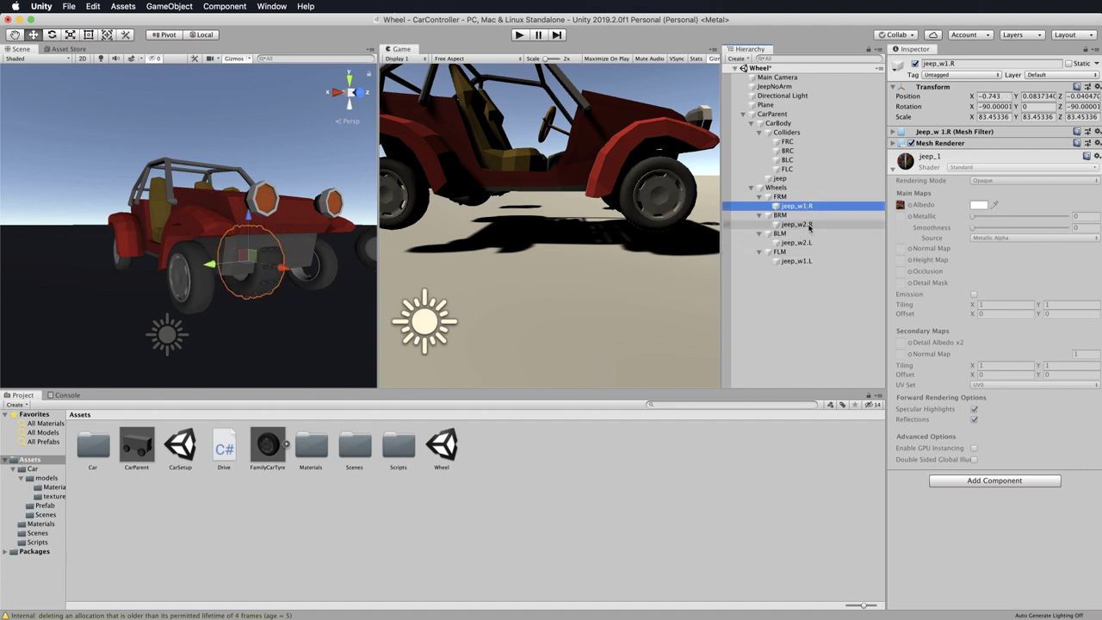
{"action": "left_click", "coordinate": [808, 225], "text": "super"}
{"action": "left_click", "coordinate": [806, 244], "text": "super"}
{"action": "left_click", "coordinate": [807, 262], "text": "super"}
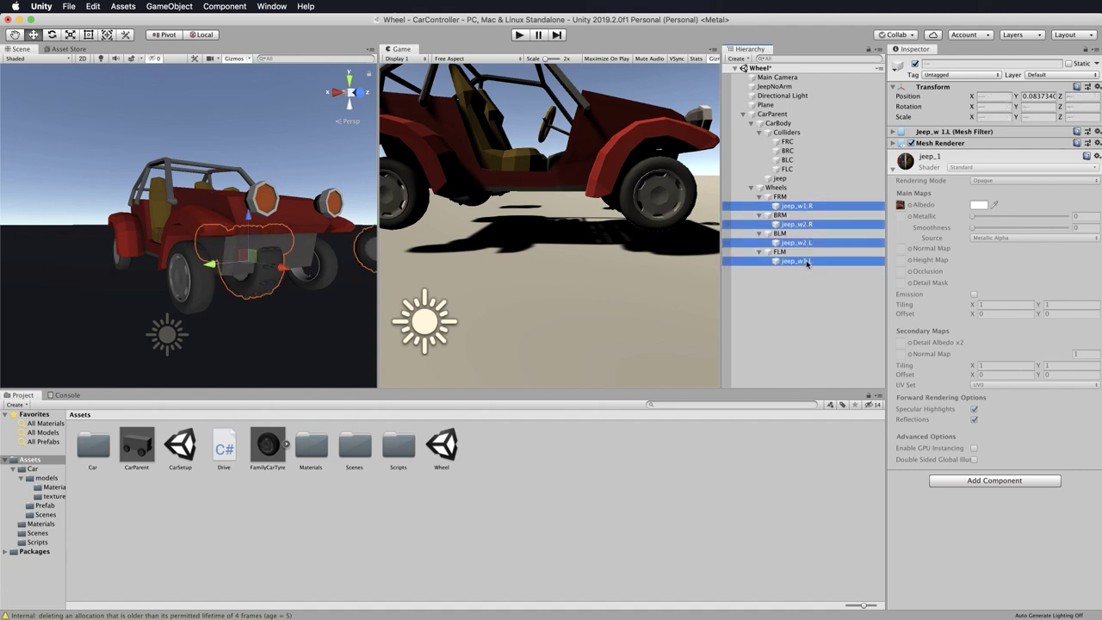
{"action": "left_click", "coordinate": [994, 97]}
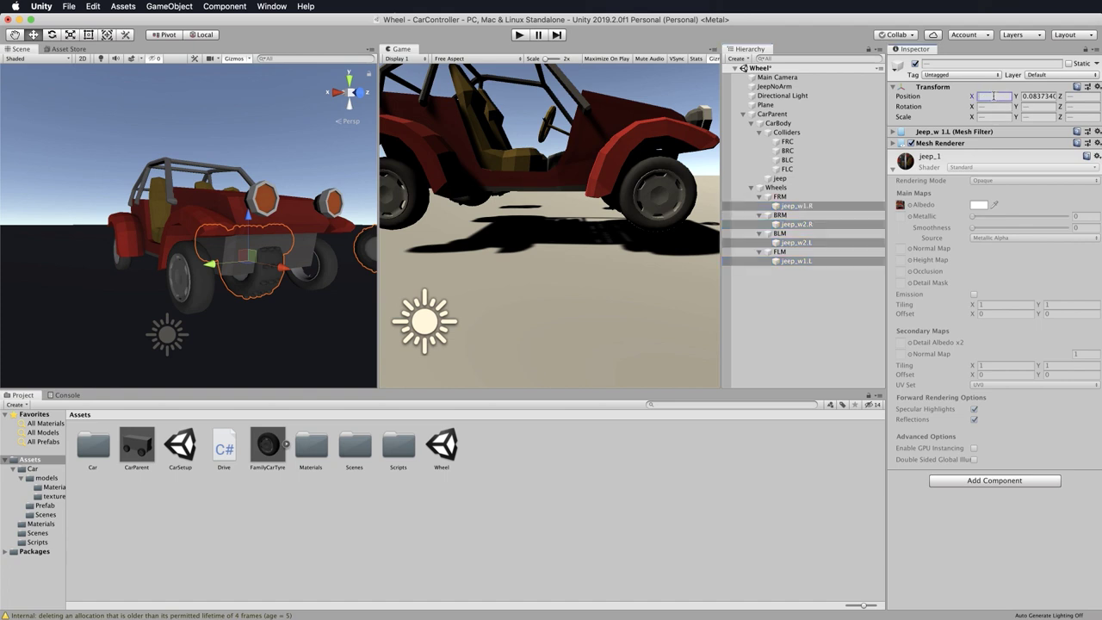
{"action": "type", "text": "0"}
{"action": "key", "text": "Tab"}
{"action": "type", "text": "0"}
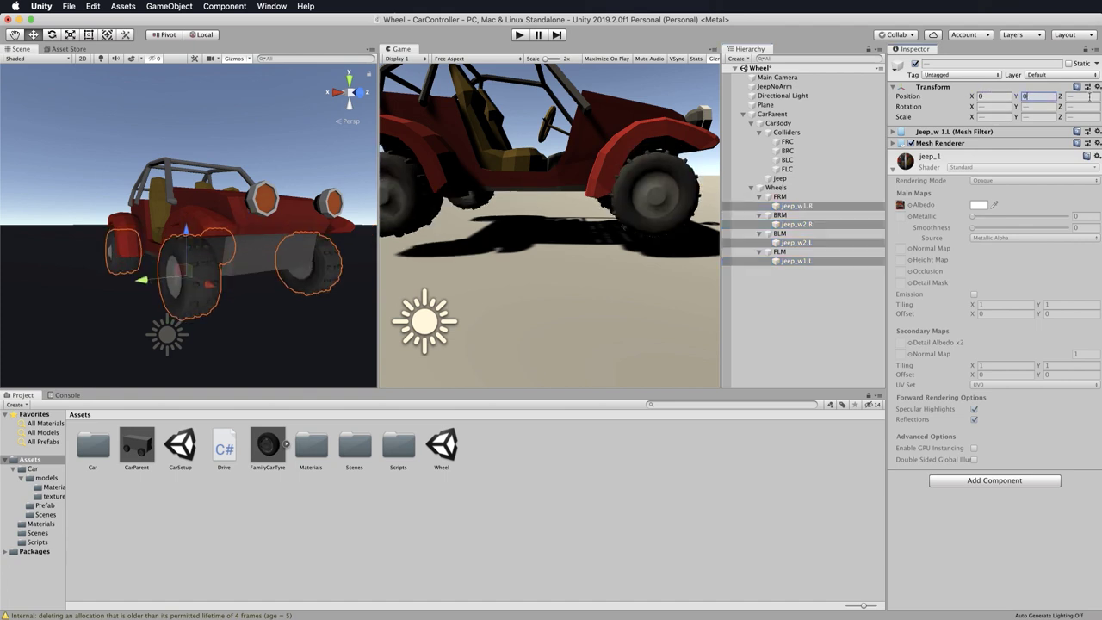
{"action": "key", "text": "Tab"}
{"action": "type", "text": "0"}
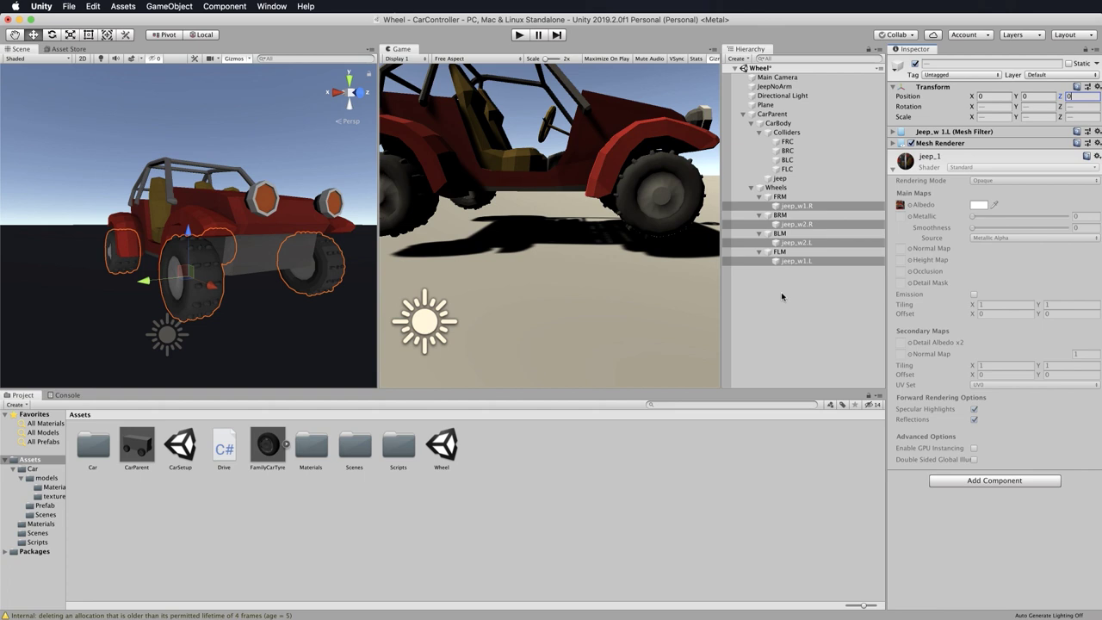
{"action": "left_click", "coordinate": [782, 297]}
- Disable the Mesh Renderer on the old tyres FRM, BRM, BLM and FLM
{"action": "left_click", "coordinate": [780, 197]}
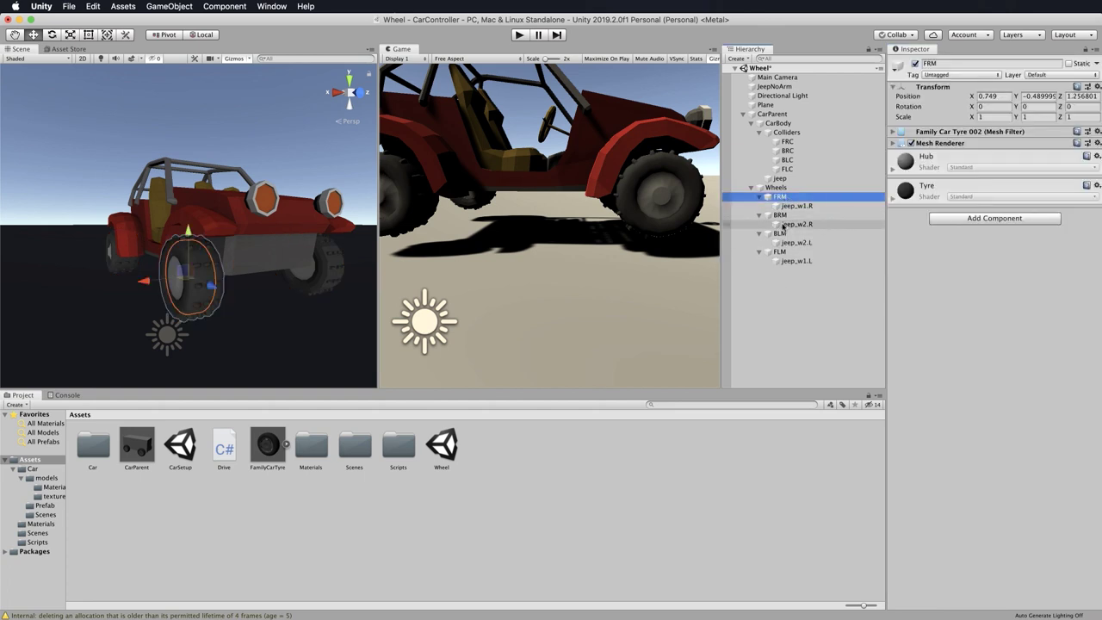
{"action": "left_click", "coordinate": [780, 214], "text": "super"}
{"action": "left_click", "coordinate": [780, 233], "text": "super"}
{"action": "left_click", "coordinate": [781, 251], "text": "super"}
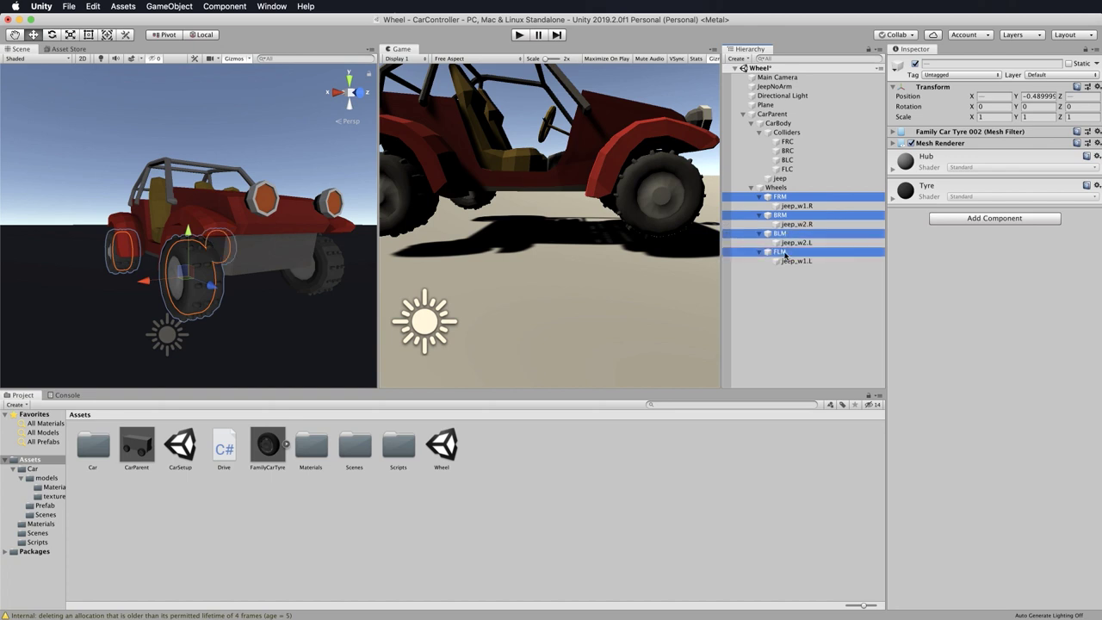
{"action": "left_click", "coordinate": [911, 143]}
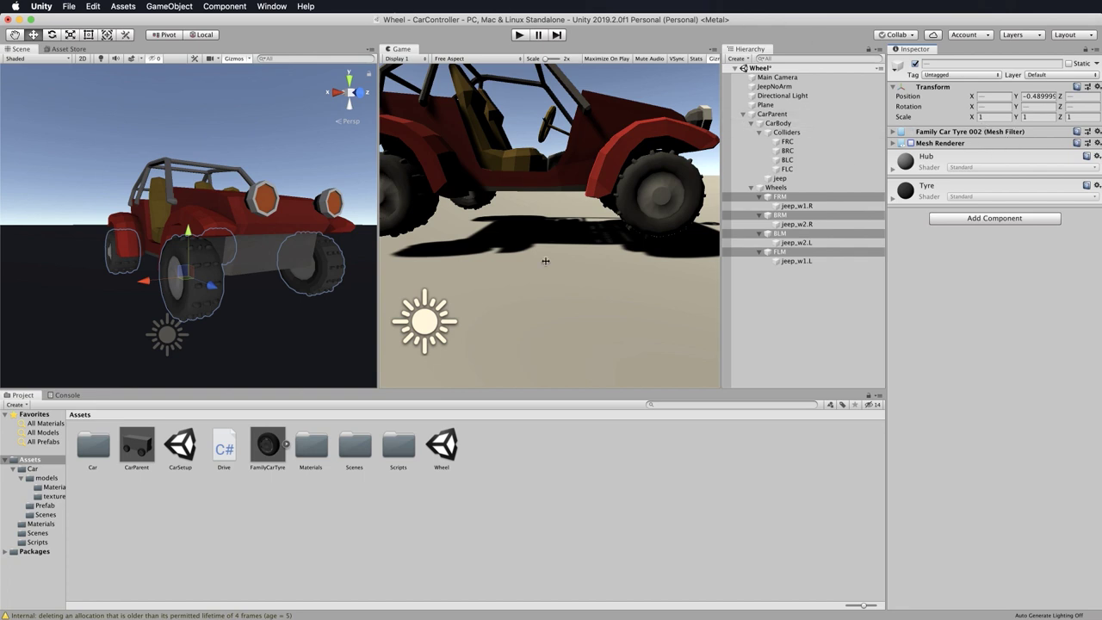
- Check the alignment of right wheel colliders FRC and BRC with the jeep's wheels from several angles
{"action": "left_click", "coordinate": [789, 142]}
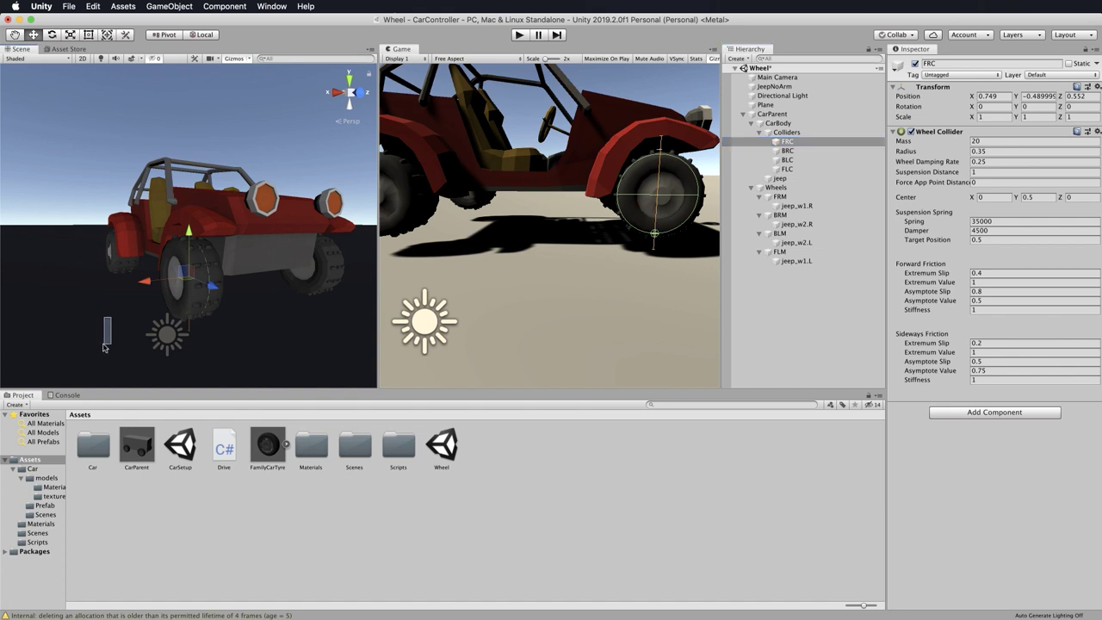
{"action": "left_click_drag", "start_coordinate": [198, 340], "coordinate": [275, 344], "text": "alt"}
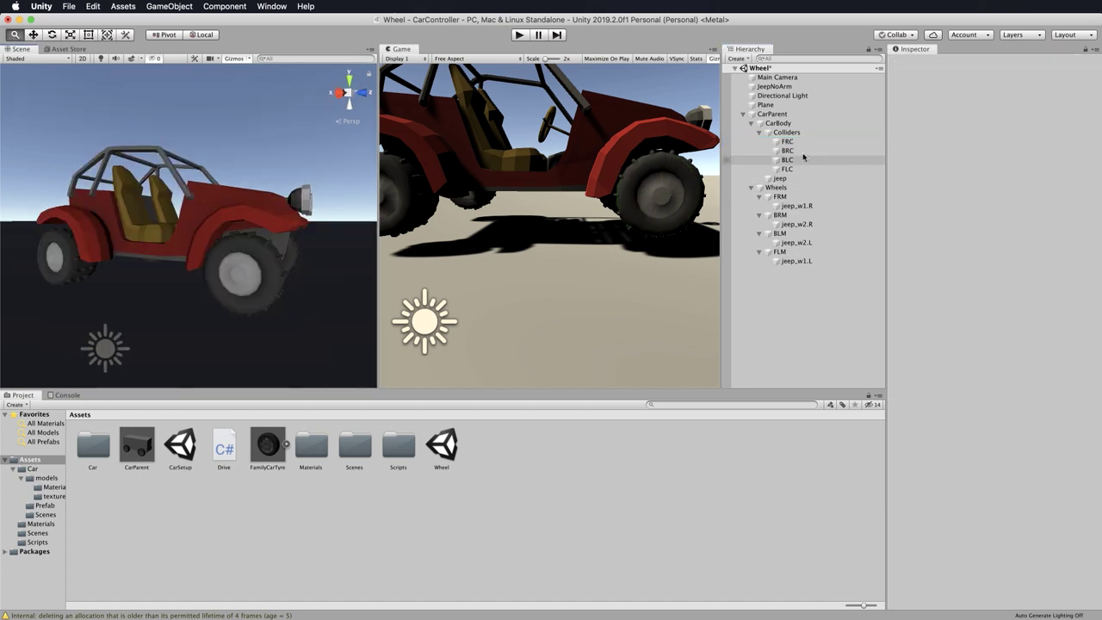
{"action": "left_click", "coordinate": [787, 141]}
{"action": "left_click_drag", "start_coordinate": [244, 356], "coordinate": [345, 349], "text": "alt"}
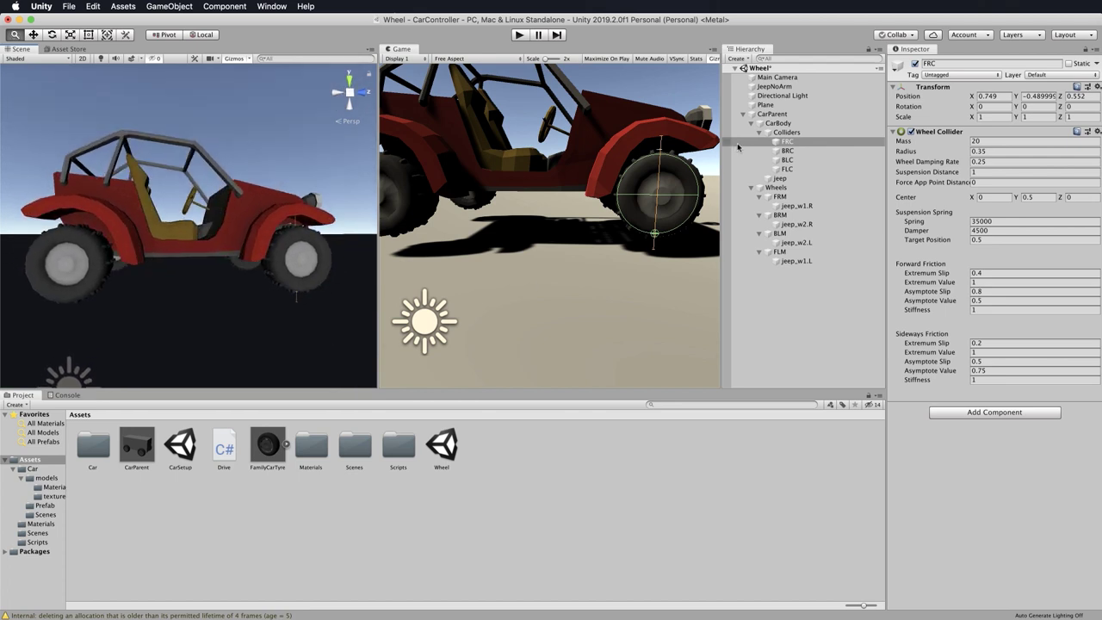
{"action": "left_click", "coordinate": [790, 152]}
{"action": "left_click_drag", "start_coordinate": [153, 295], "coordinate": [328, 297], "text": "alt"}
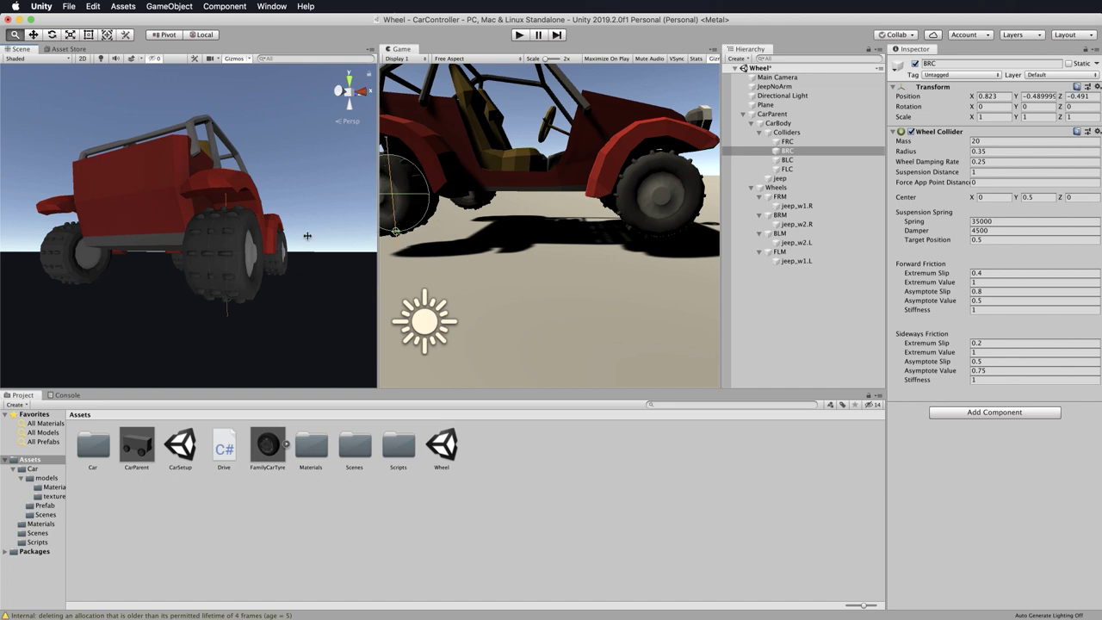
{"action": "left_click_drag", "start_coordinate": [127, 312], "coordinate": [425, 325], "text": "alt"}
- Move back left collider BLC forward to about Z -0.47 so it is centred on its jeep wheel
{"action": "left_click", "coordinate": [789, 160]}
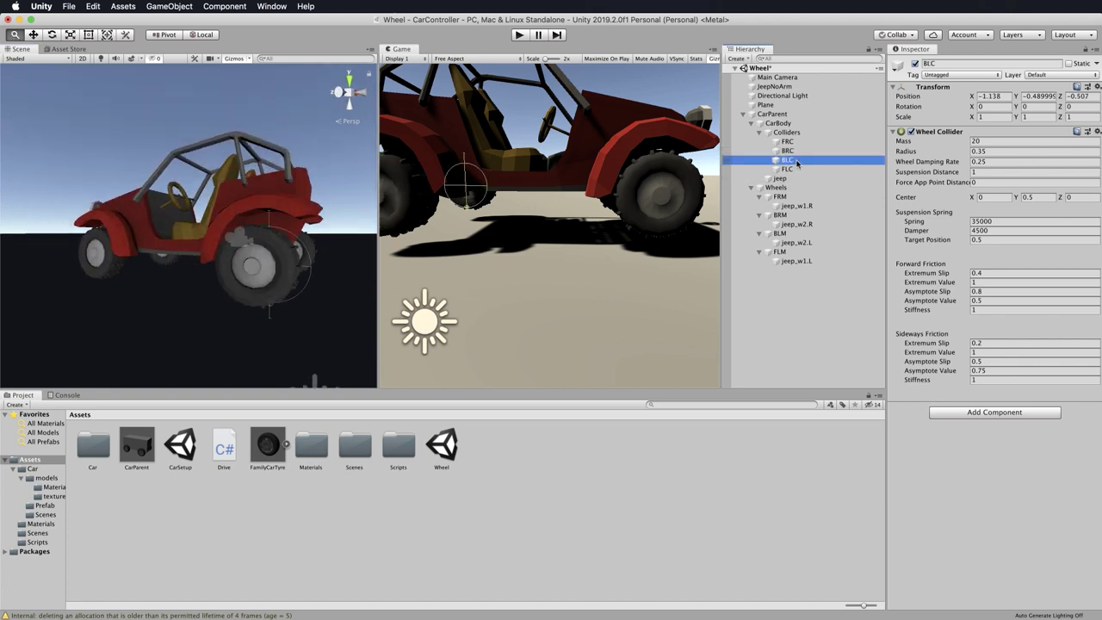
{"action": "left_click_drag", "start_coordinate": [233, 322], "coordinate": [270, 324], "text": "alt"}
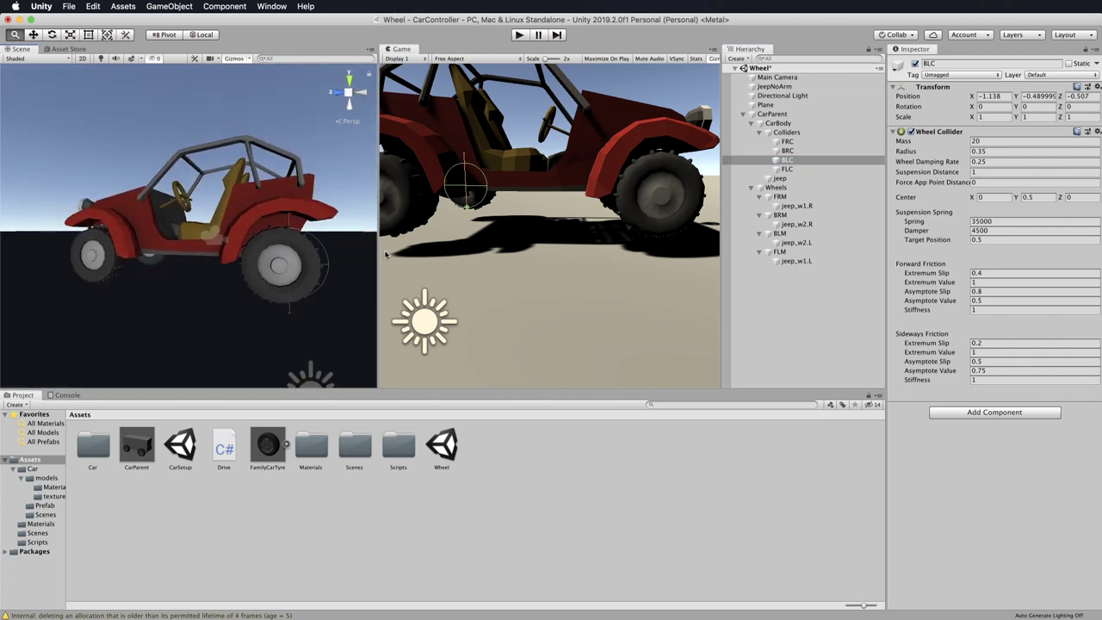
{"action": "left_click_drag", "start_coordinate": [245, 266], "coordinate": [234, 264]}
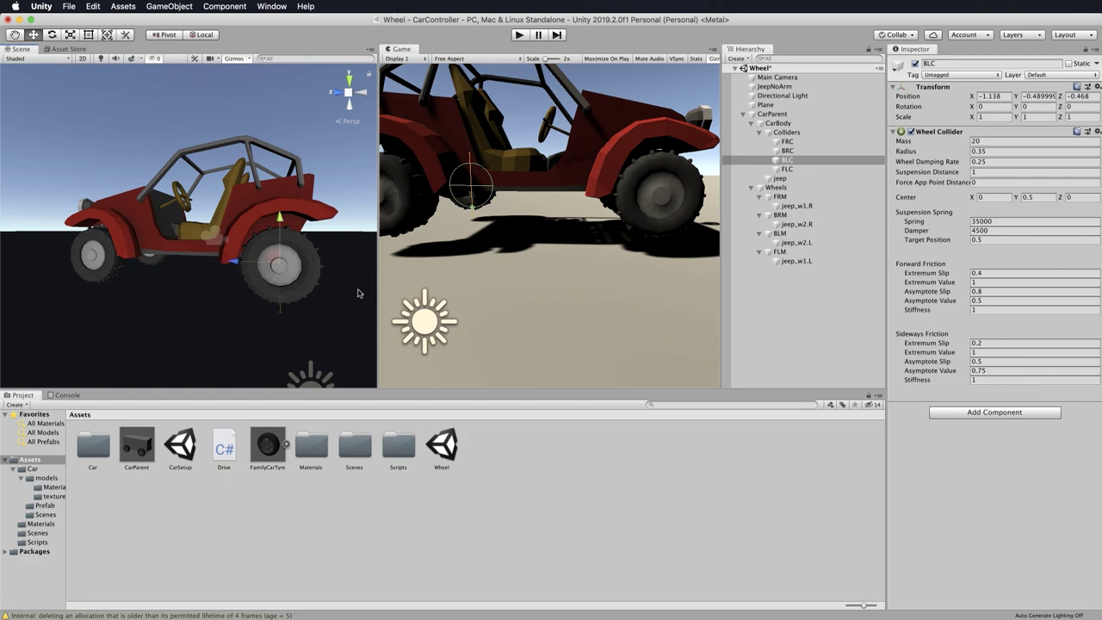
{"action": "left_click_drag", "start_coordinate": [358, 294], "coordinate": [164, 278], "text": "alt"}
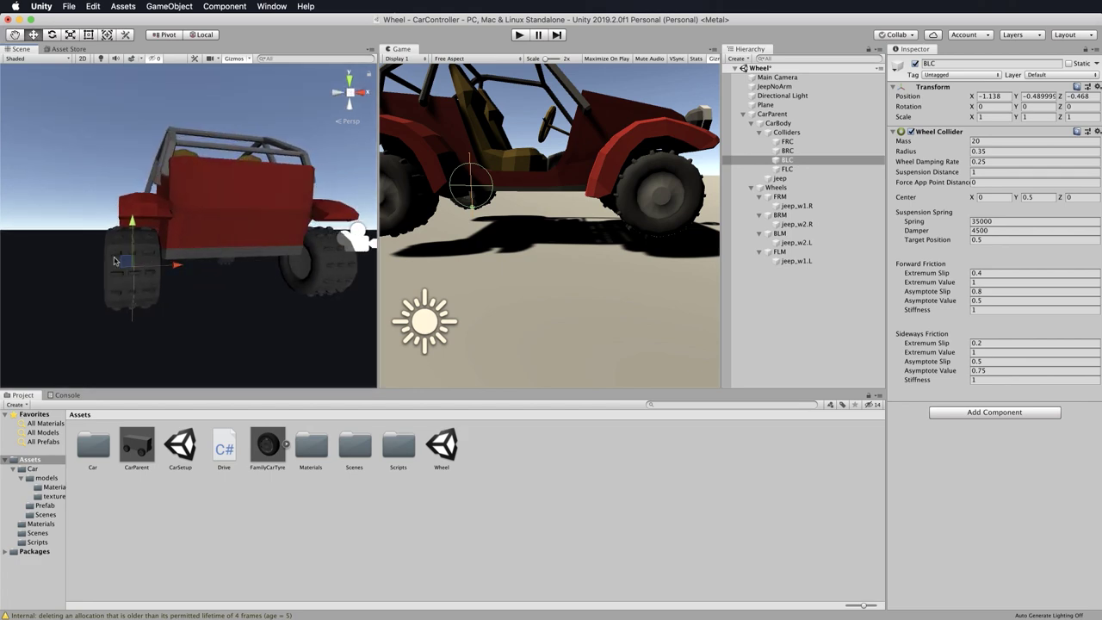
- Check the alignment of front left wheel collider FLC with its jeep wheel from several angles
{"action": "left_click_drag", "start_coordinate": [49, 296], "coordinate": [439, 303], "text": "alt"}
{"action": "left_click", "coordinate": [797, 169]}
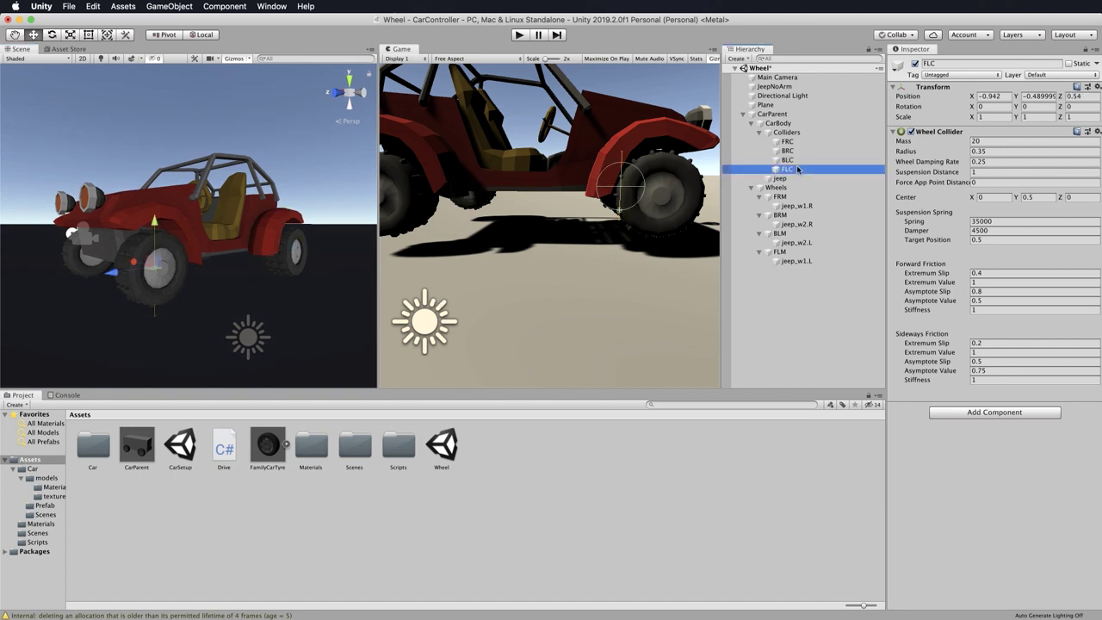
{"action": "left_click_drag", "start_coordinate": [98, 329], "coordinate": [122, 300], "text": "alt"}
{"action": "scroll", "coordinate": [121, 300], "scroll_direction": "up", "scroll_amount": 5}
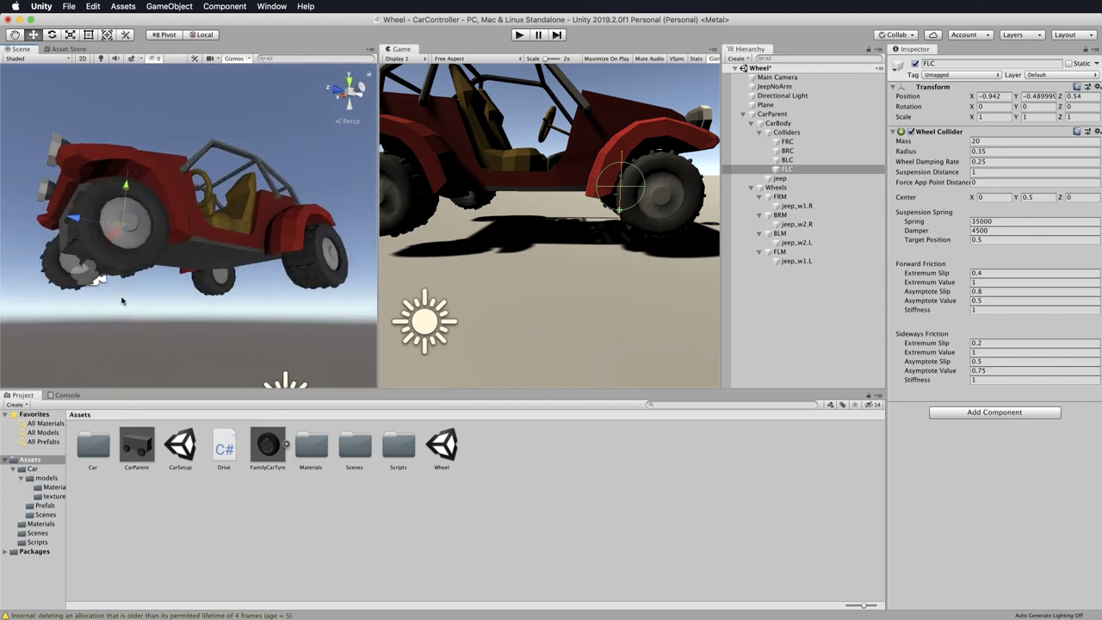
{"action": "scroll", "coordinate": [121, 300], "scroll_direction": "down", "scroll_amount": 5}
{"action": "left_click_drag", "start_coordinate": [148, 291], "coordinate": [146, 312], "text": "alt"}
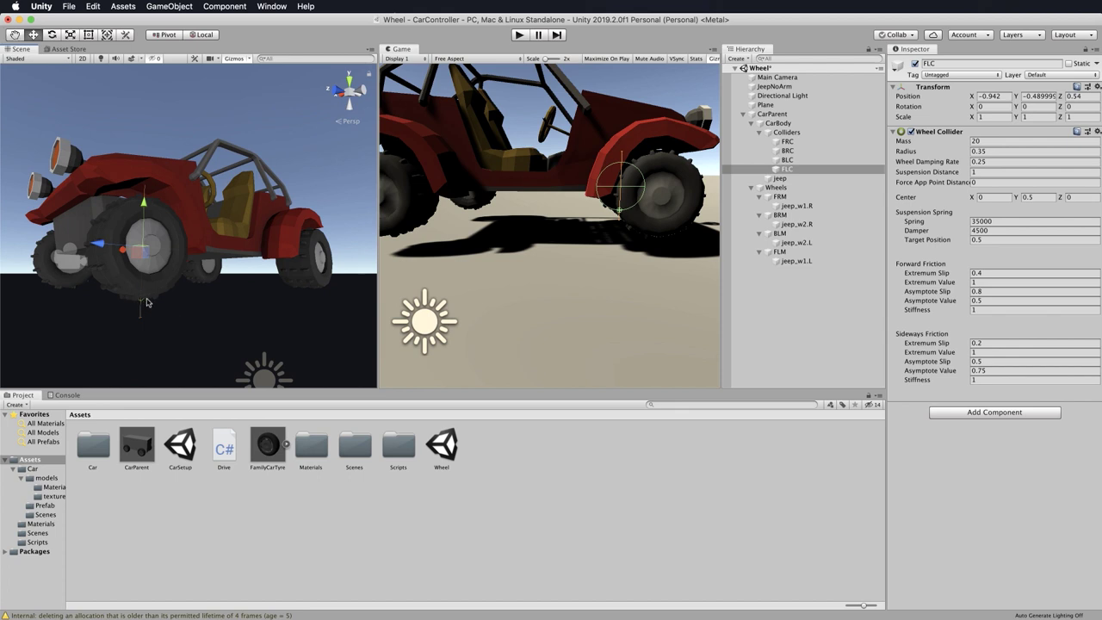
{"action": "left_click_drag", "start_coordinate": [78, 305], "coordinate": [580, 314], "text": "alt"}
- Run the scene briefly in play mode to test the jeep and stop it again
{"action": "left_click", "coordinate": [520, 35]}
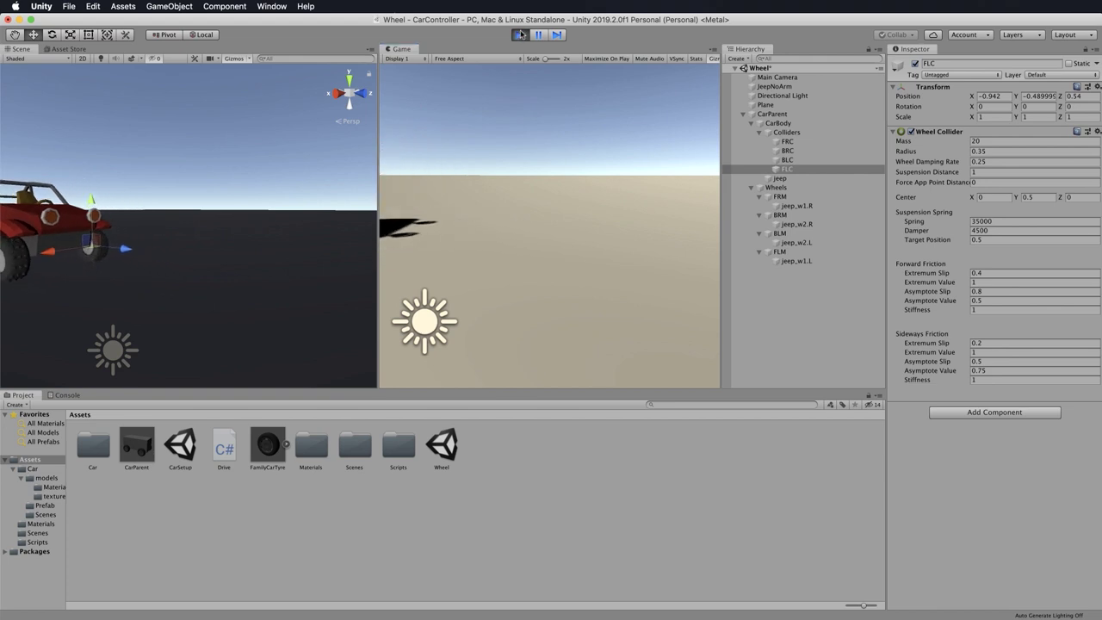
{"action": "left_click", "coordinate": [519, 35]}
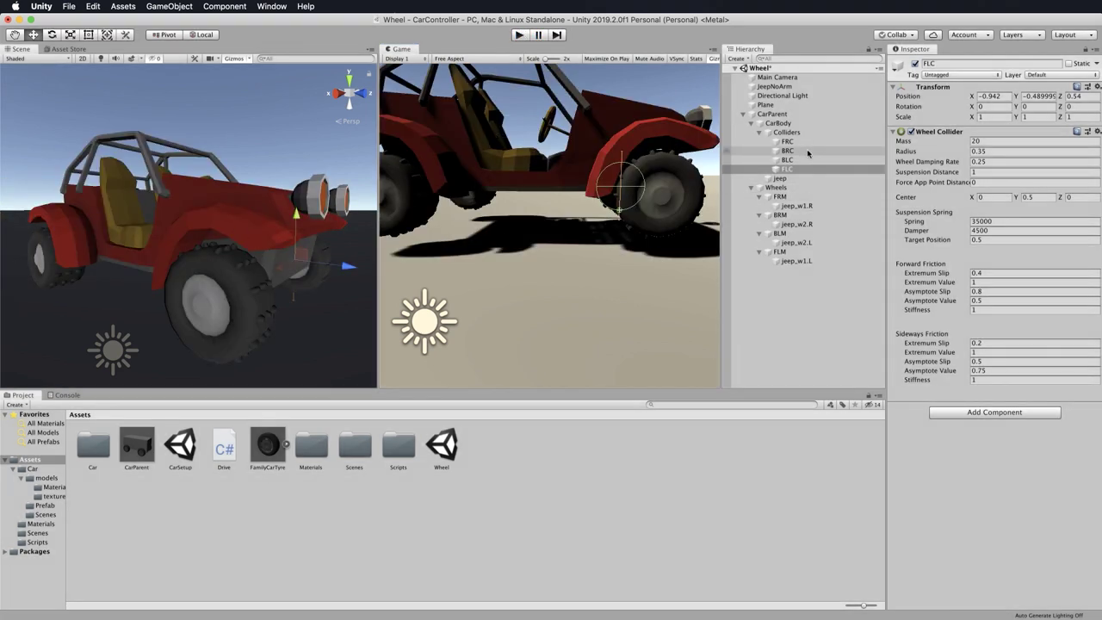
- Edit CarBody's Box Collider to about 2.13 in X so it spans the width of the jeep's body
{"action": "left_click", "coordinate": [784, 178]}
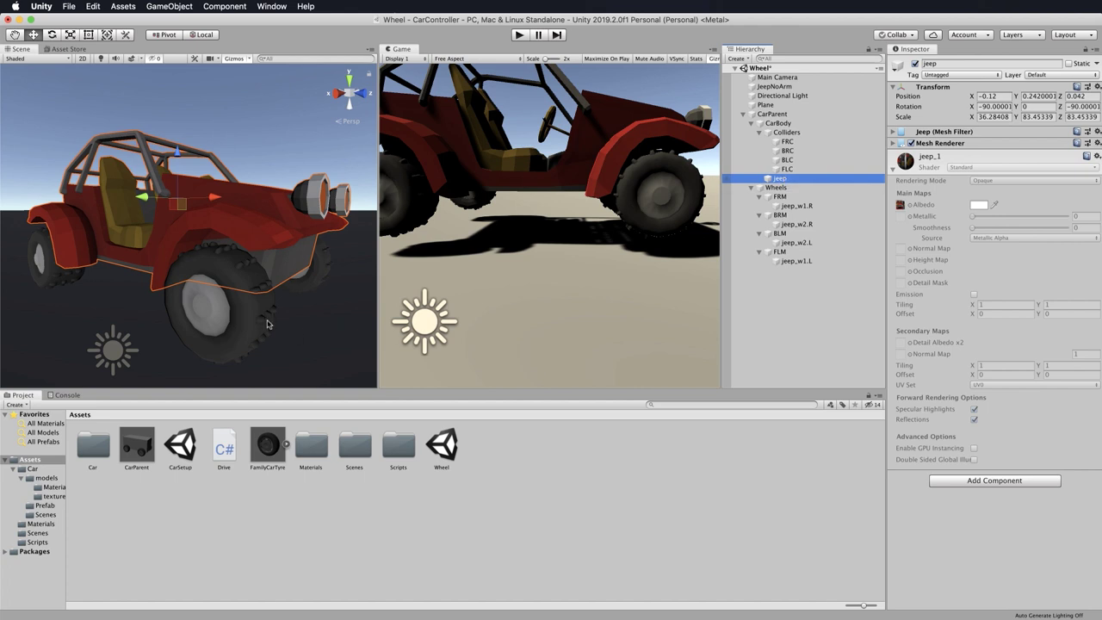
{"action": "scroll", "coordinate": [267, 324], "scroll_direction": "down", "scroll_amount": 5}
{"action": "left_click_drag", "start_coordinate": [294, 266], "coordinate": [241, 269], "text": "alt"}
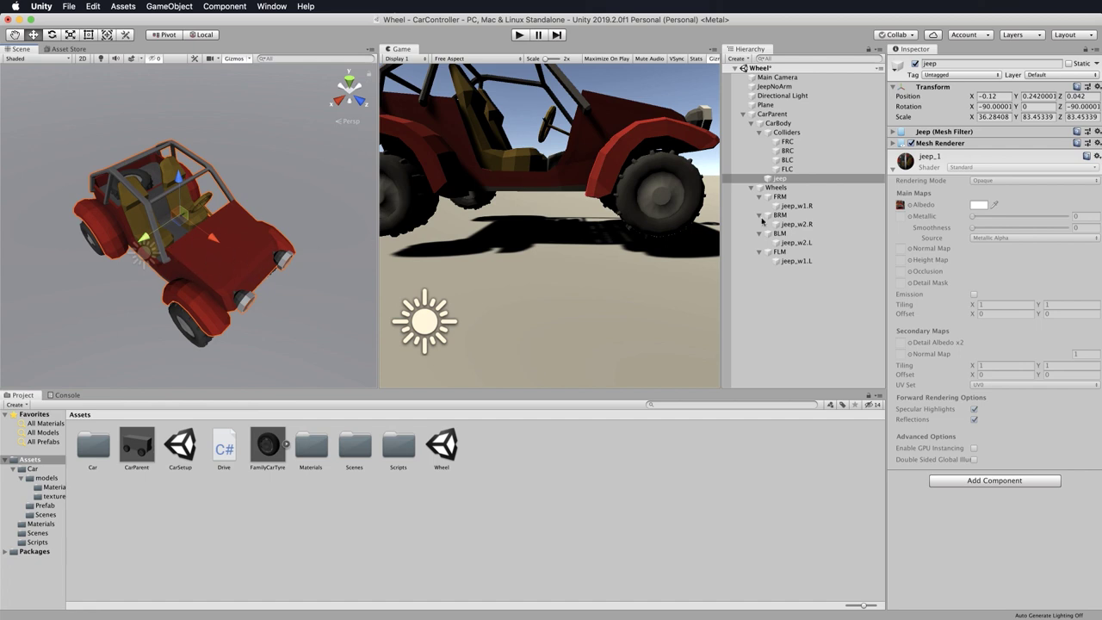
{"action": "left_click", "coordinate": [778, 123]}
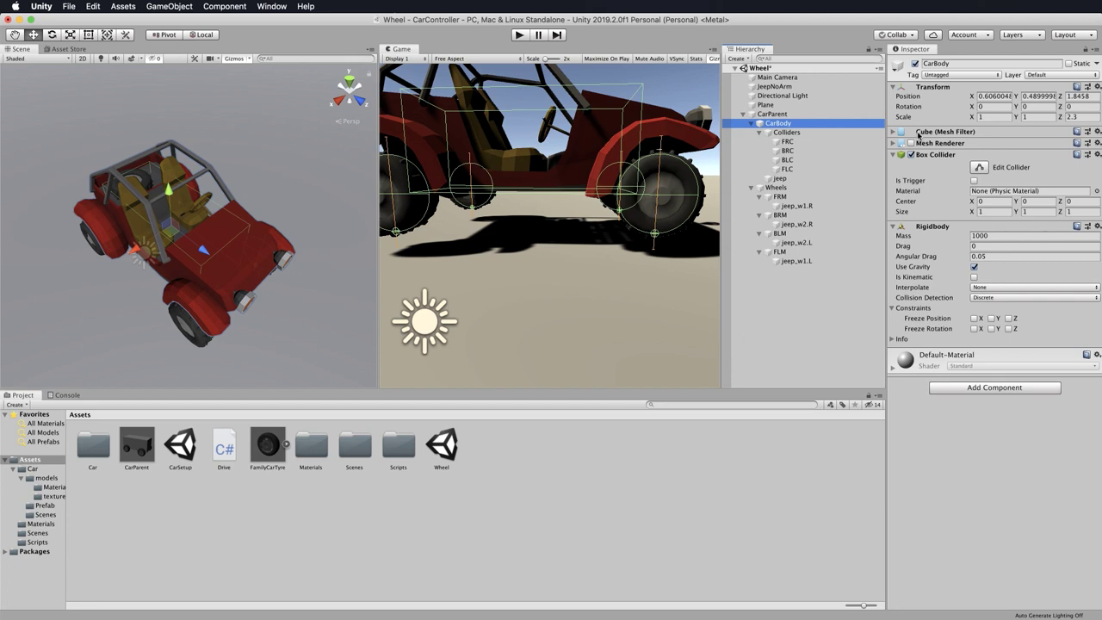
{"action": "left_click", "coordinate": [981, 167]}
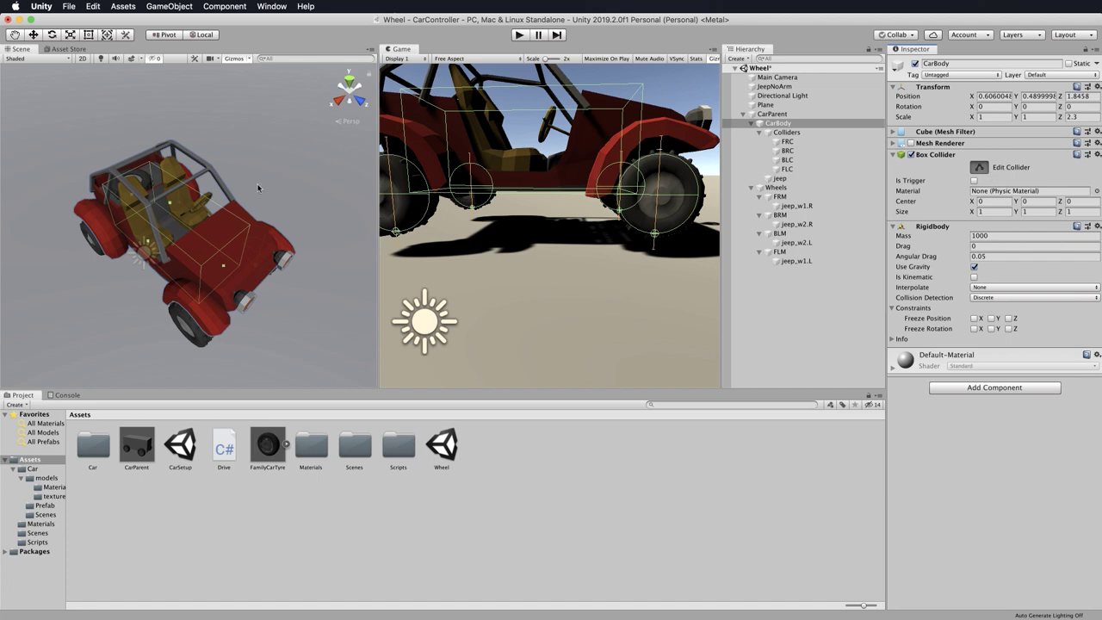
{"action": "left_click_drag", "start_coordinate": [146, 245], "coordinate": [134, 251]}
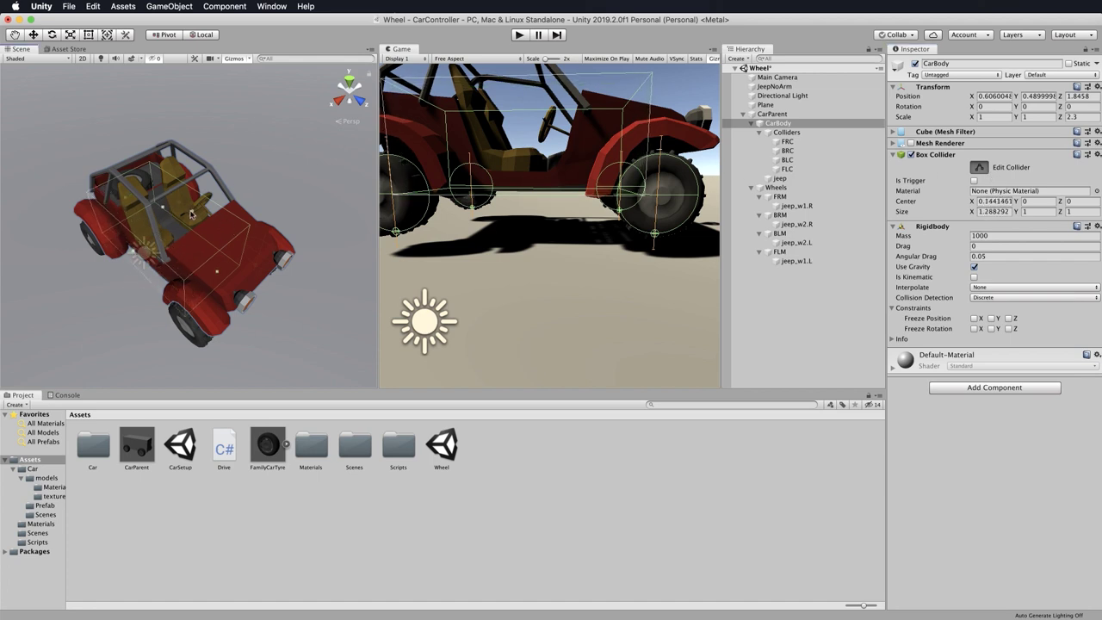
{"action": "left_click_drag", "start_coordinate": [191, 214], "coordinate": [258, 224]}
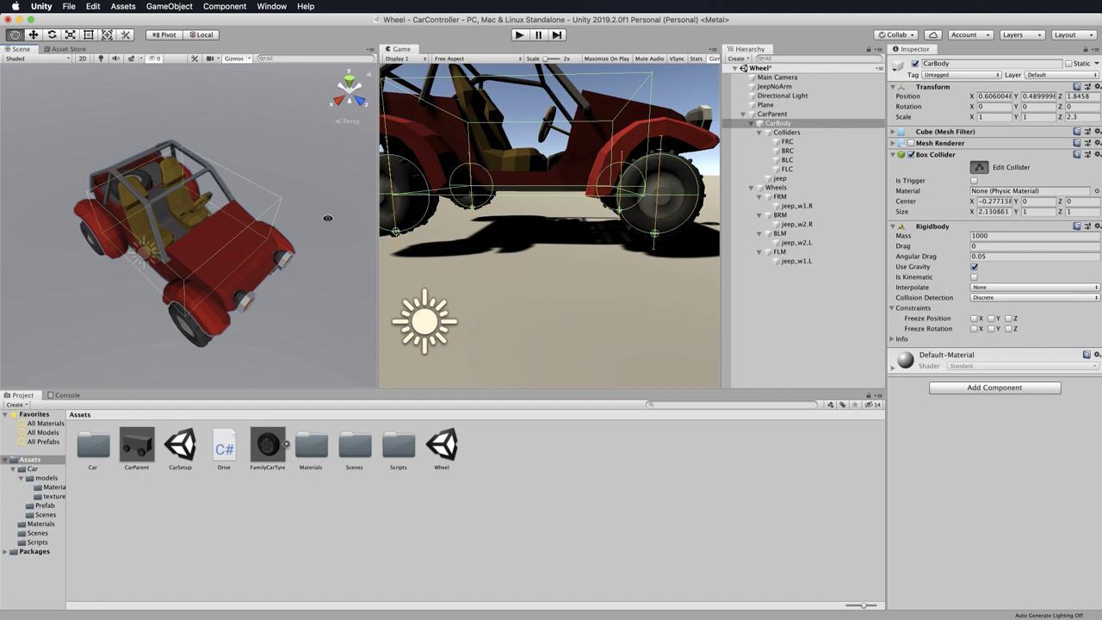
- Extend CarBody's Box Collider at the front and back to about 1.54 in Z to cover the jeep's length
{"action": "left_click_drag", "start_coordinate": [328, 218], "coordinate": [282, 236], "text": "alt"}
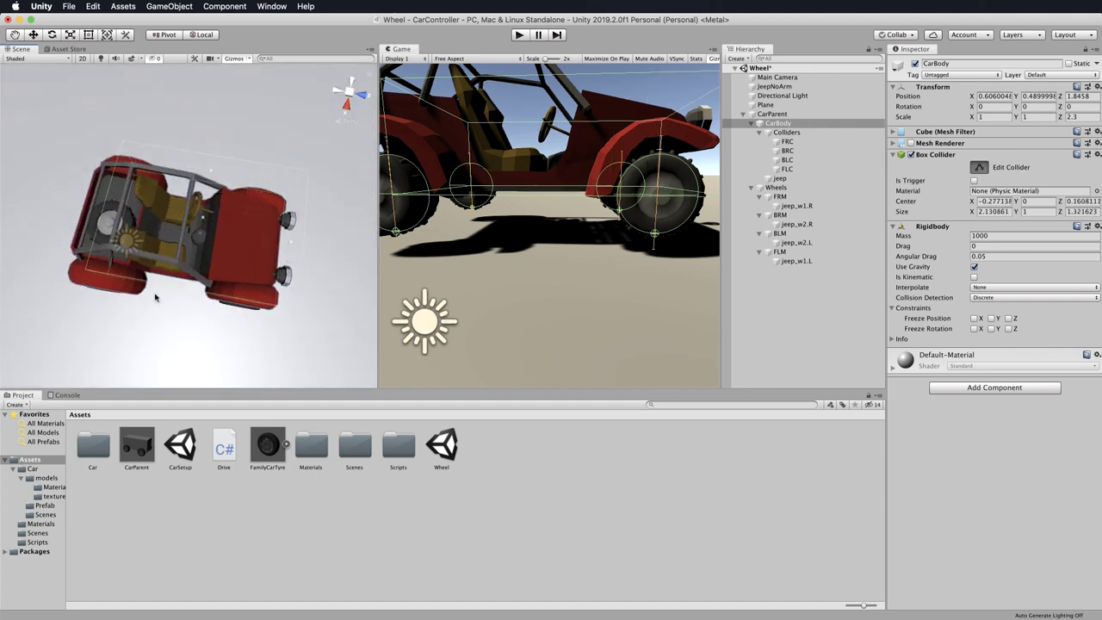
{"action": "left_click_drag", "start_coordinate": [155, 297], "coordinate": [138, 314], "text": "alt"}
{"action": "left_click_drag", "start_coordinate": [114, 225], "coordinate": [85, 222]}
{"action": "left_click_drag", "start_coordinate": [308, 252], "coordinate": [72, 209], "text": "alt"}
{"action": "left_click_drag", "start_coordinate": [326, 297], "coordinate": [215, 265], "text": "alt"}
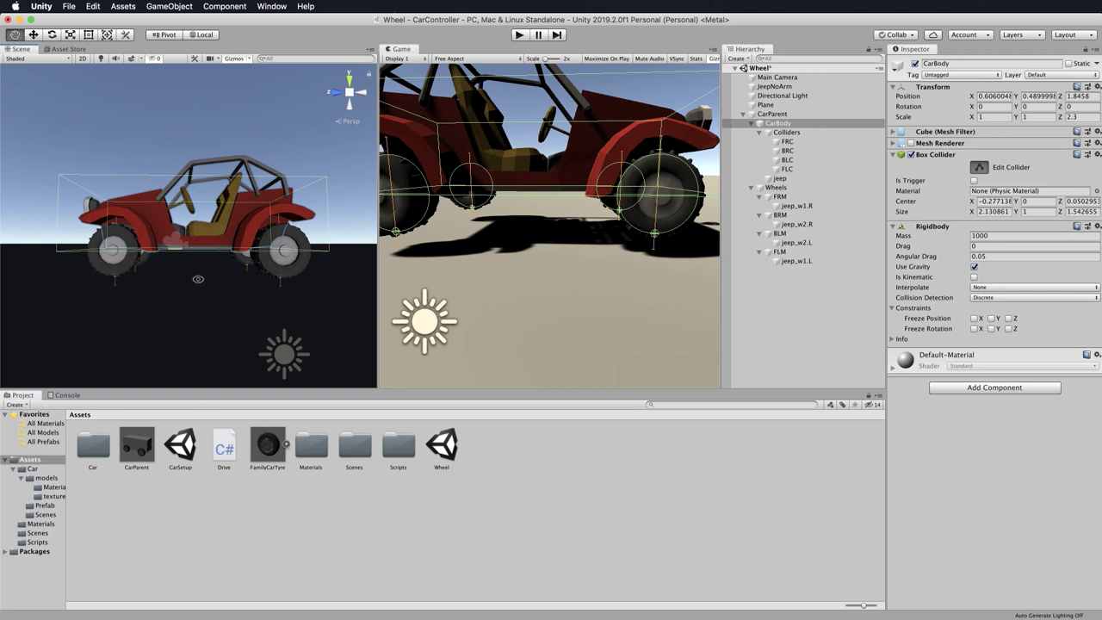
{"action": "left_click_drag", "start_coordinate": [198, 279], "coordinate": [197, 196], "text": "alt"}
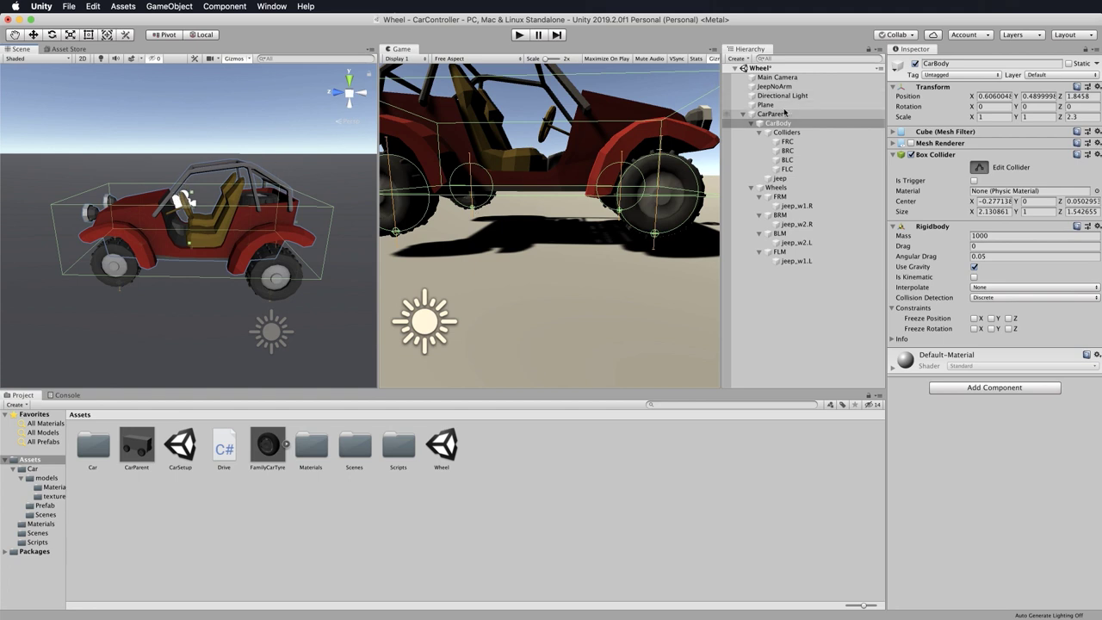
- Add a second Box Collider to CarBody and fit it around the roll cage, sized about 1.41 × 1.06 × 1.05
{"action": "left_click", "coordinate": [994, 387]}
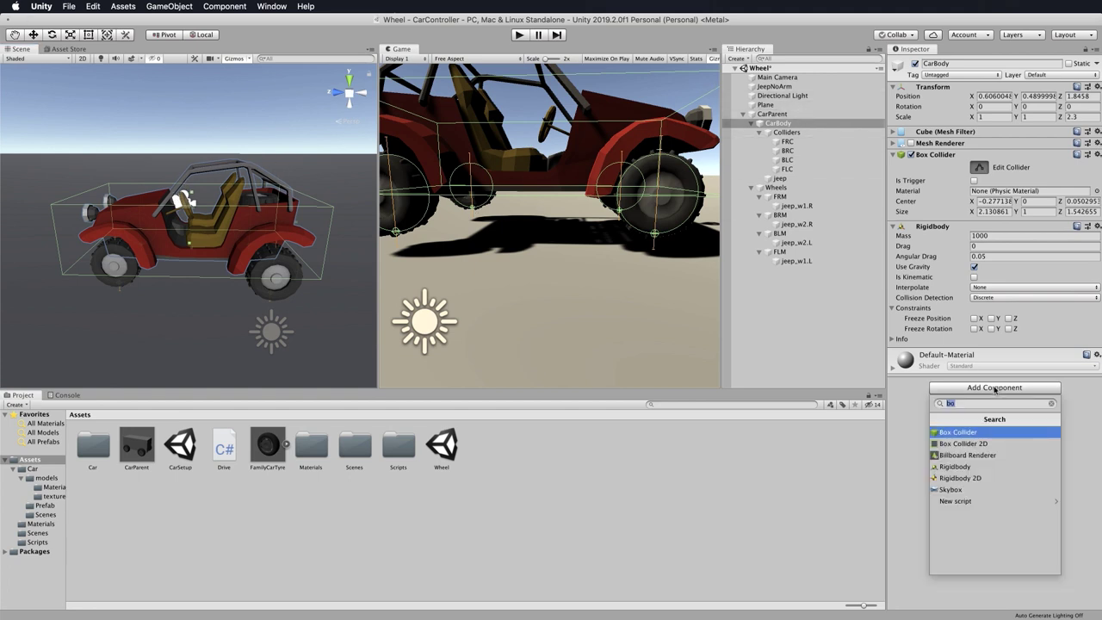
{"action": "left_click", "coordinate": [975, 432]}
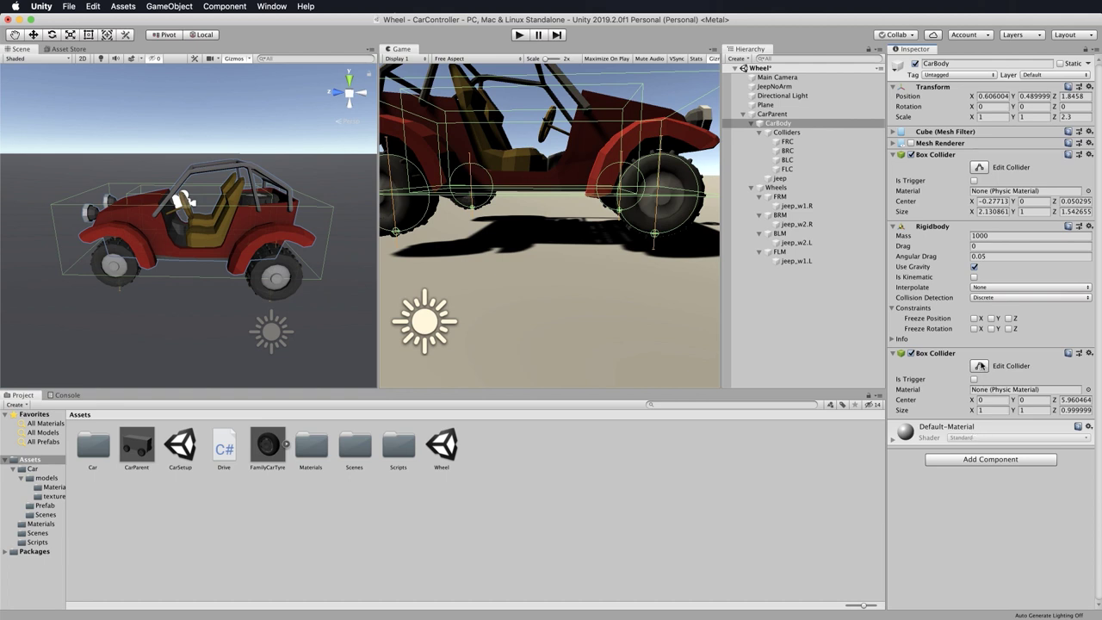
{"action": "left_click", "coordinate": [980, 366]}
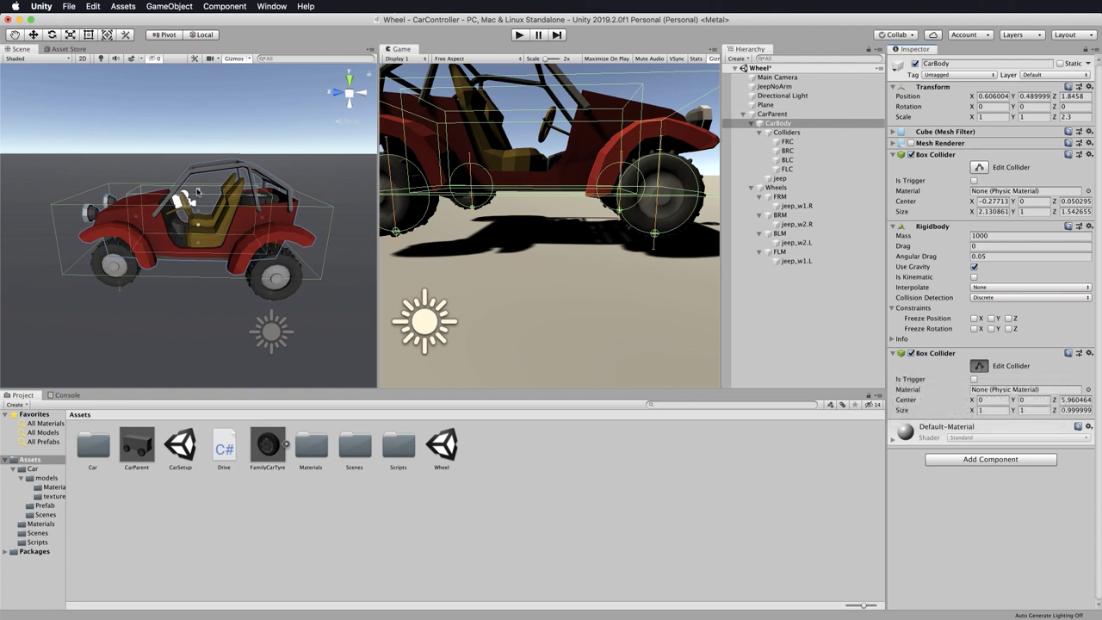
{"action": "left_click_drag", "start_coordinate": [199, 191], "coordinate": [199, 160]}
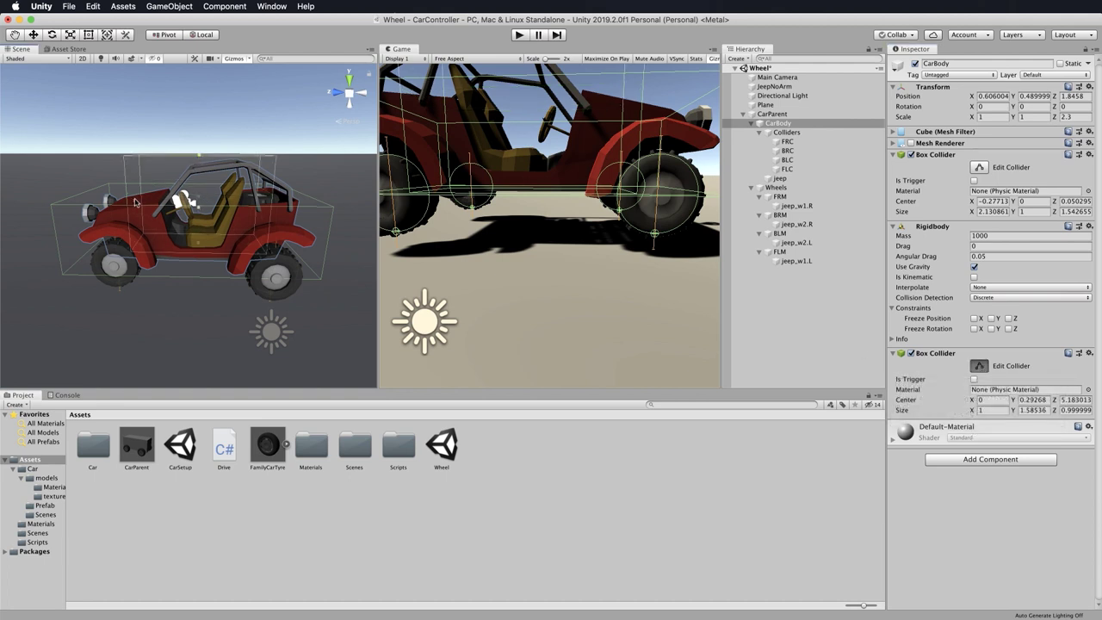
{"action": "left_click_drag", "start_coordinate": [134, 202], "coordinate": [159, 203]}
{"action": "left_click_drag", "start_coordinate": [207, 246], "coordinate": [209, 220]}
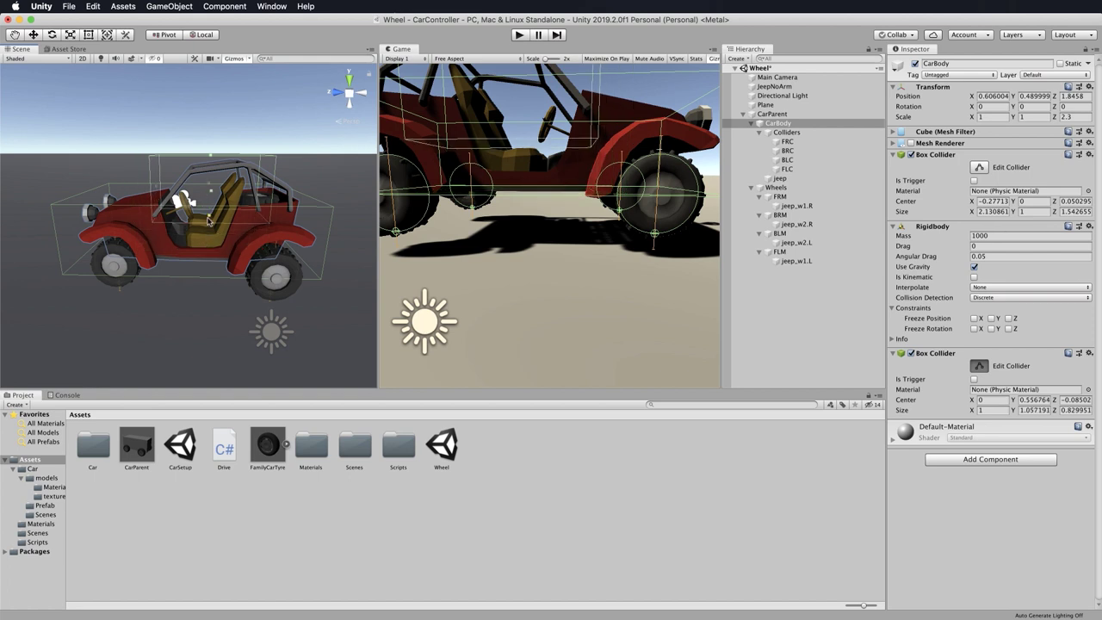
{"action": "left_click_drag", "start_coordinate": [265, 189], "coordinate": [124, 200]}
{"action": "left_click_drag", "start_coordinate": [124, 200], "coordinate": [344, 354], "text": "alt"}
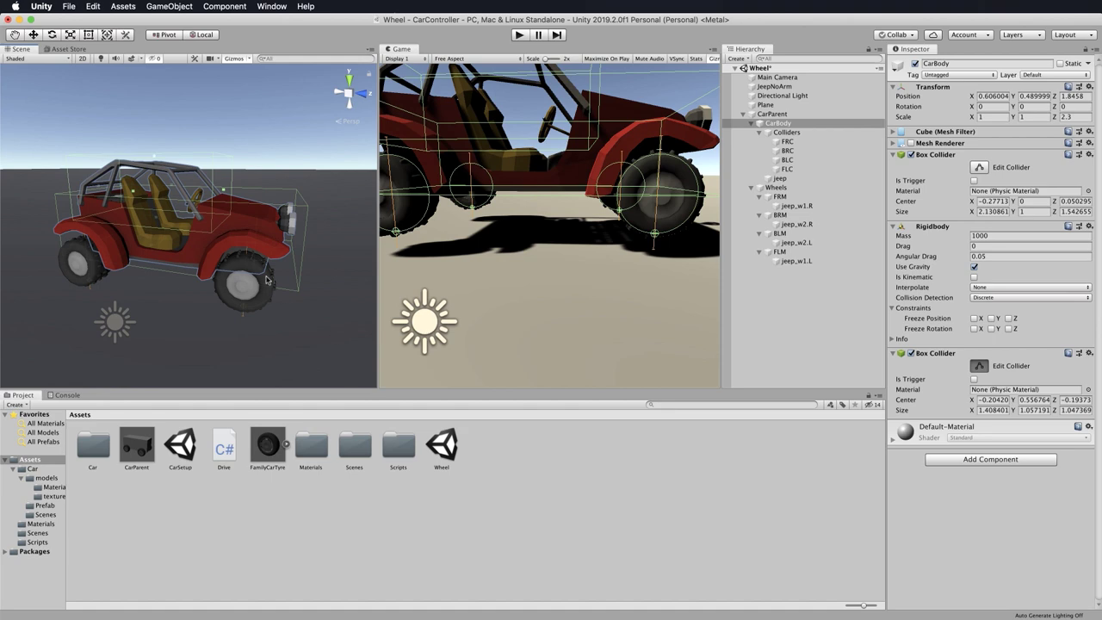